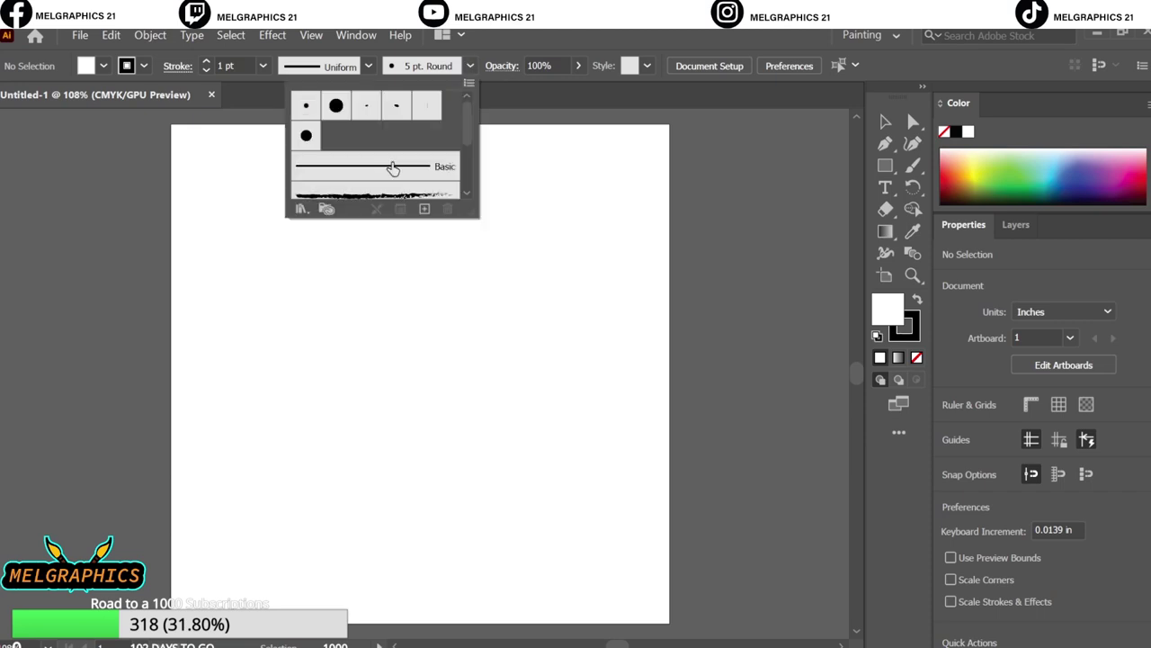
Load the User Defined brush library and make its pink brush the current brush.
click(302, 209)
click(495, 422)
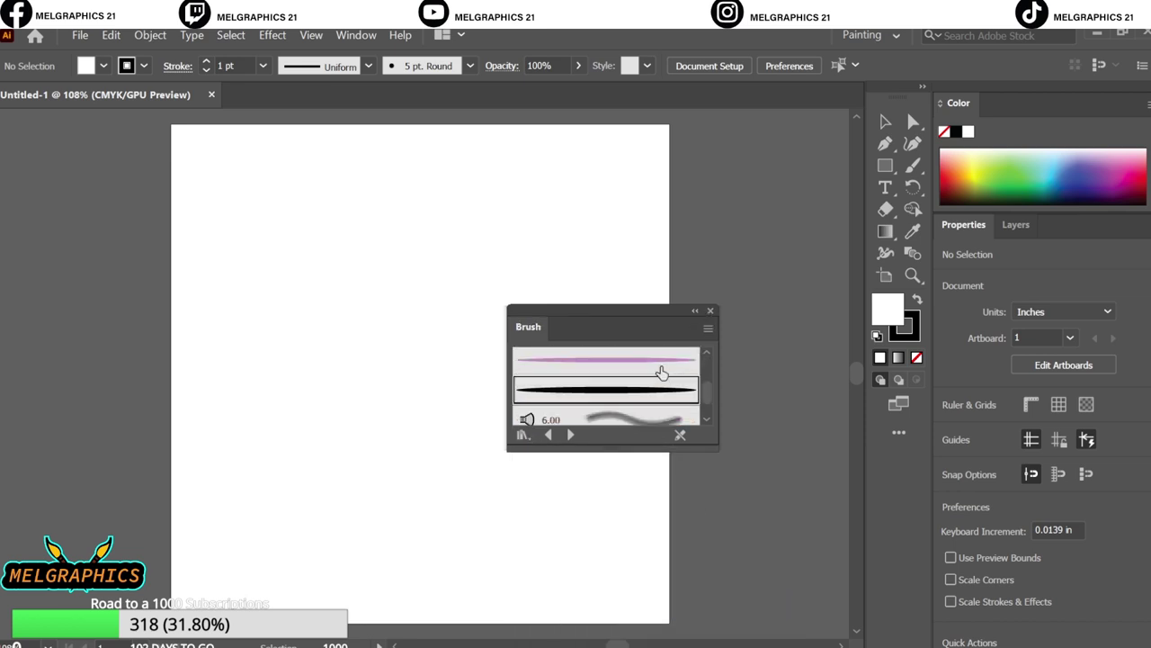
click(661, 369)
click(709, 310)
Set the fill to None and draw the oval head outline with the Ellipse tool.
drag(885, 165, 940, 200)
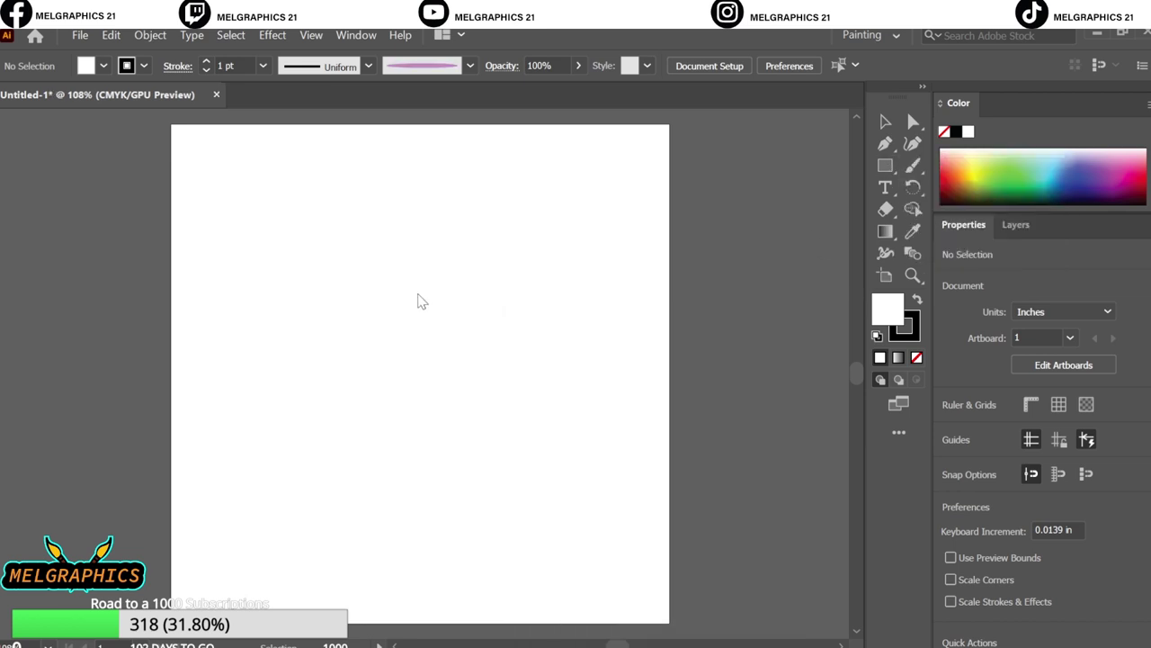
drag(358, 286, 369, 292)
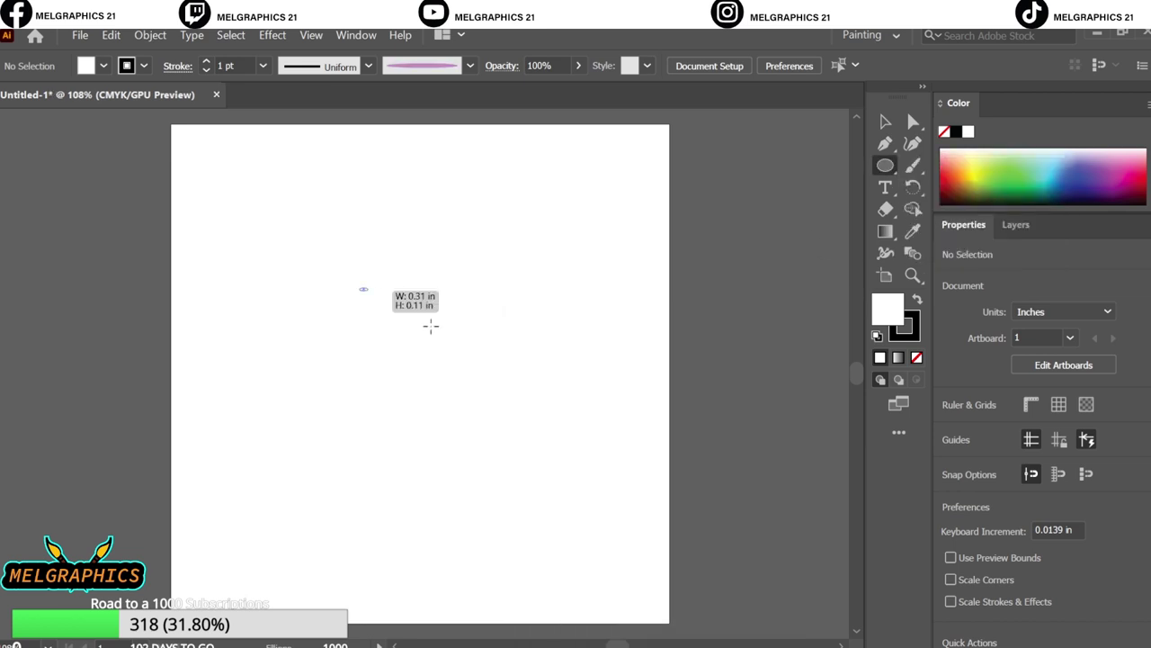
click(917, 357)
click(505, 317)
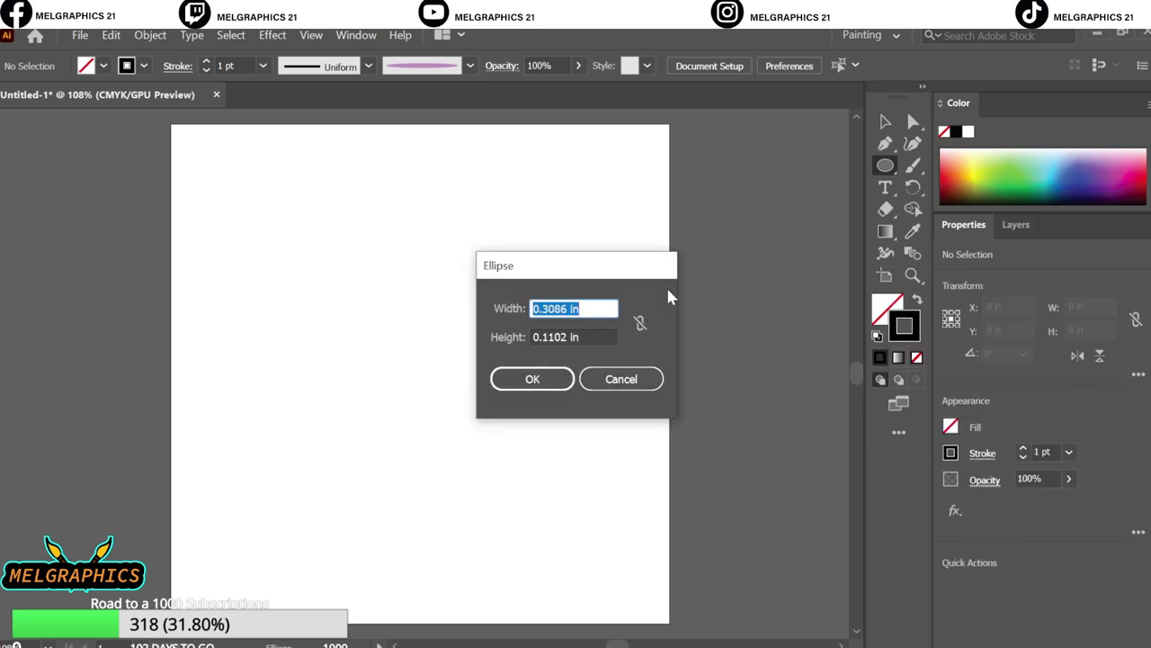
click(621, 378)
drag(363, 303, 444, 362)
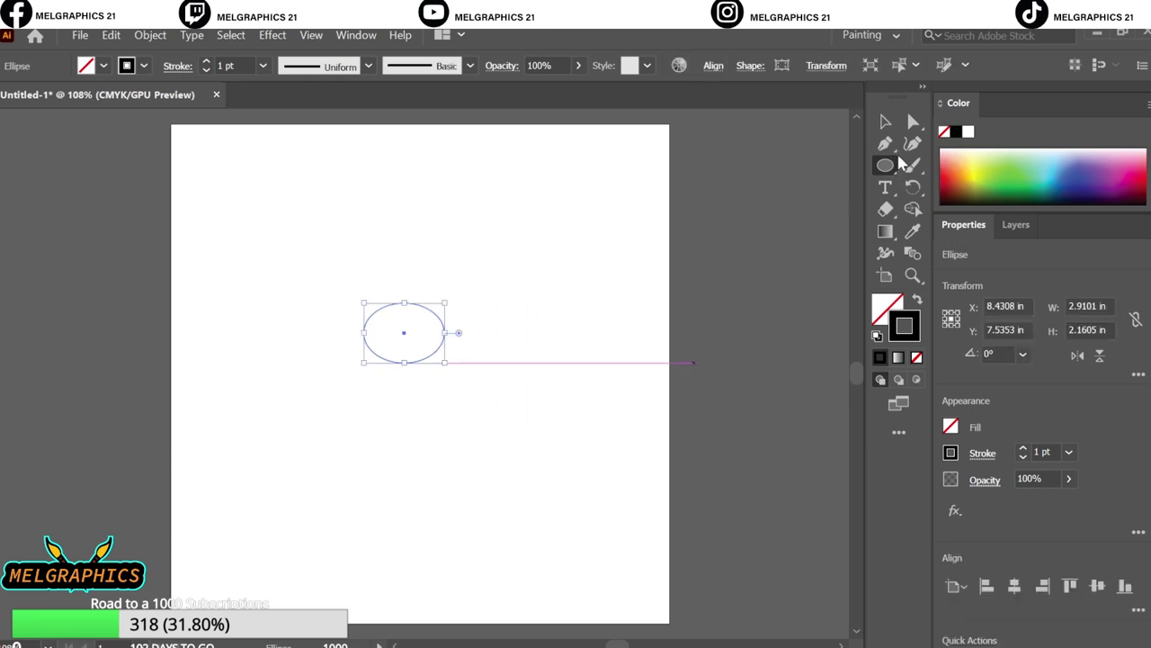
Draw the body rectangle below the head and two leg rectangles, copying one leg left.
key(v)
click(761, 267)
mouse_move(403, 329)
mouse_down()
mouse_move(436, 269)
mouse_move(477, 393)
mouse_move(473, 429)
mouse_move(447, 408)
mouse_move(405, 409)
mouse_up()
key(m)
key(ctrl+a)
key(ctrl+shift+a)
key(v)
click(678, 489)
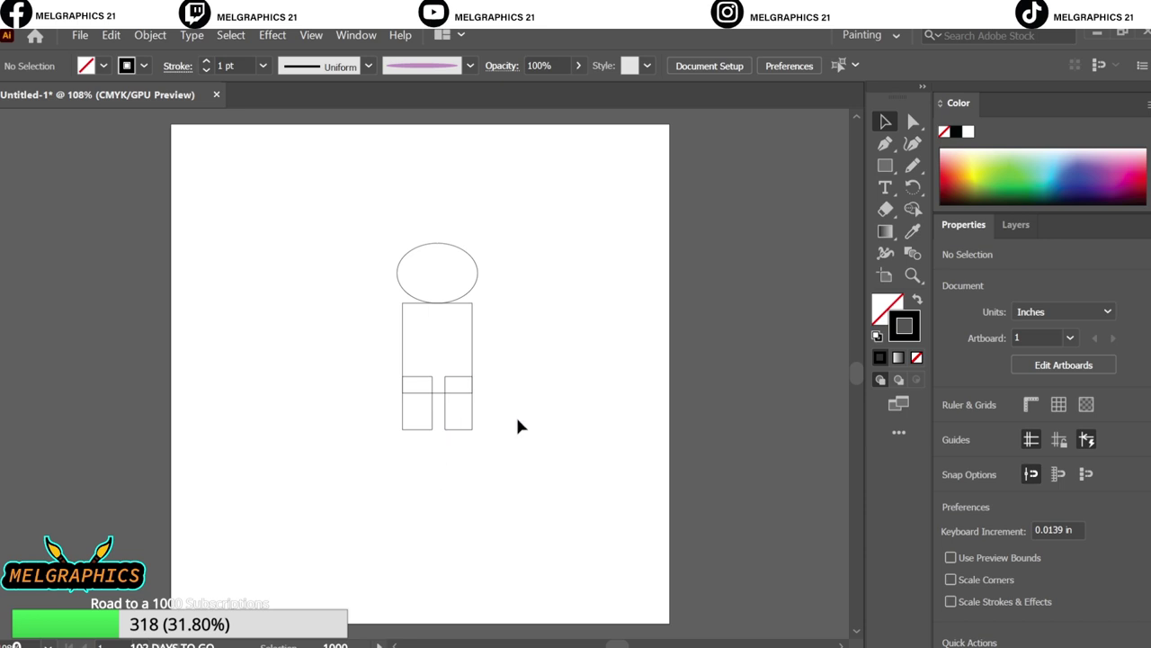
Add oval feet beneath the legs.
key(c)
click(471, 429)
click(447, 426)
click(746, 372)
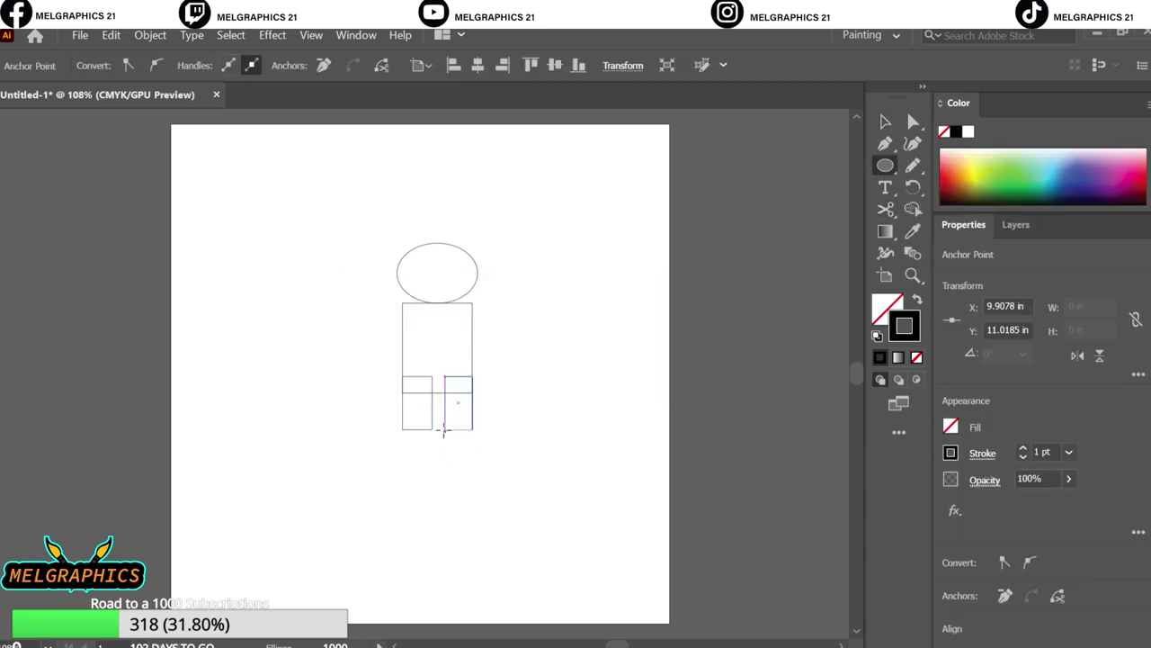
key(l)
mouse_move(411, 427)
mouse_down()
mouse_move(461, 444)
mouse_move(521, 382)
mouse_up()
key(v)
key(ctrl+equal)
key(ctrl+equal)
key(ctrl+equal)
Draw a tall arm rectangle right of the body and Alt-drag a copy to the left.
click(501, 511)
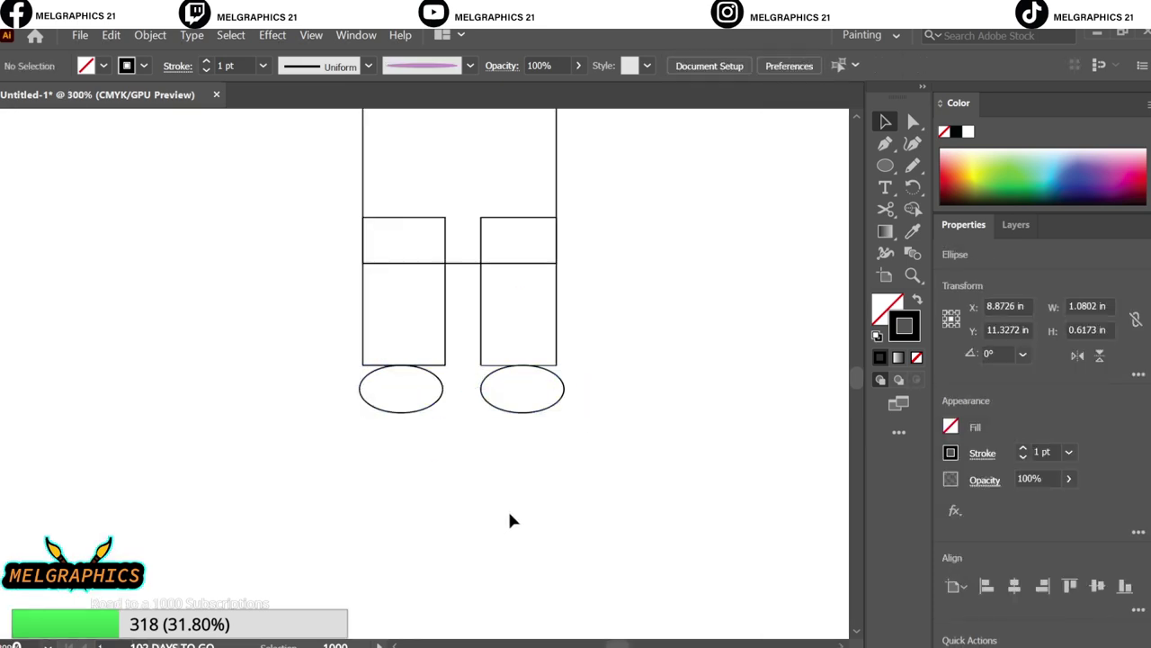
scroll(639, 542, up, 5)
key(m)
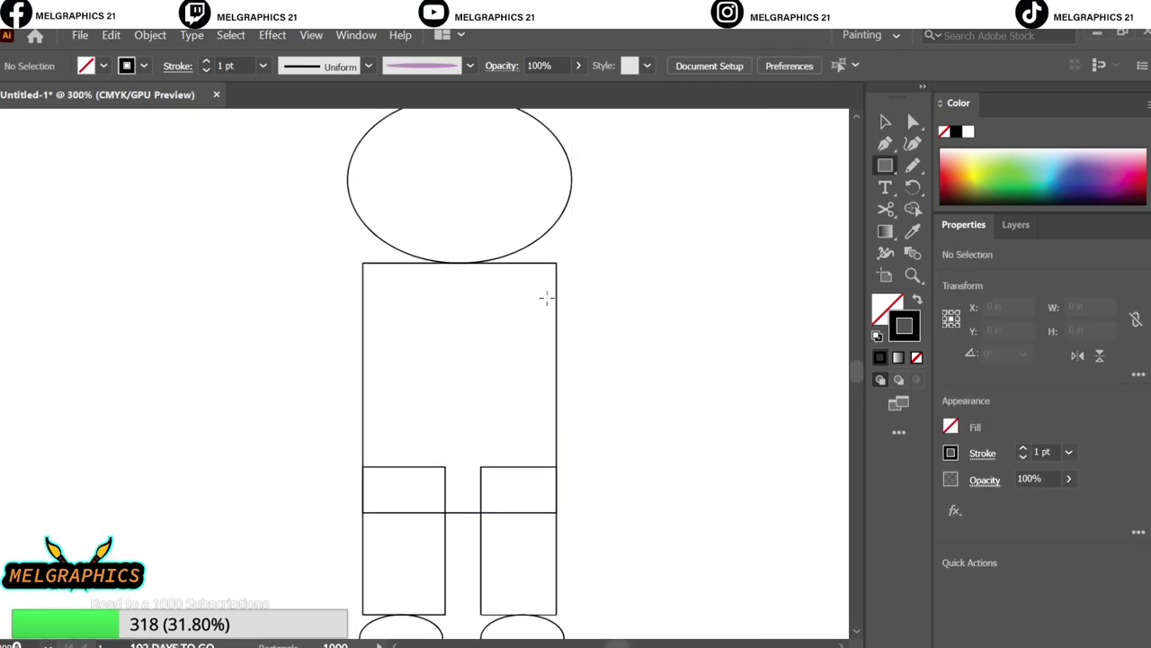
mouse_move(556, 288)
mouse_down()
mouse_move(566, 403)
mouse_move(596, 459)
mouse_up()
key(v)
drag(576, 373, 340, 372)
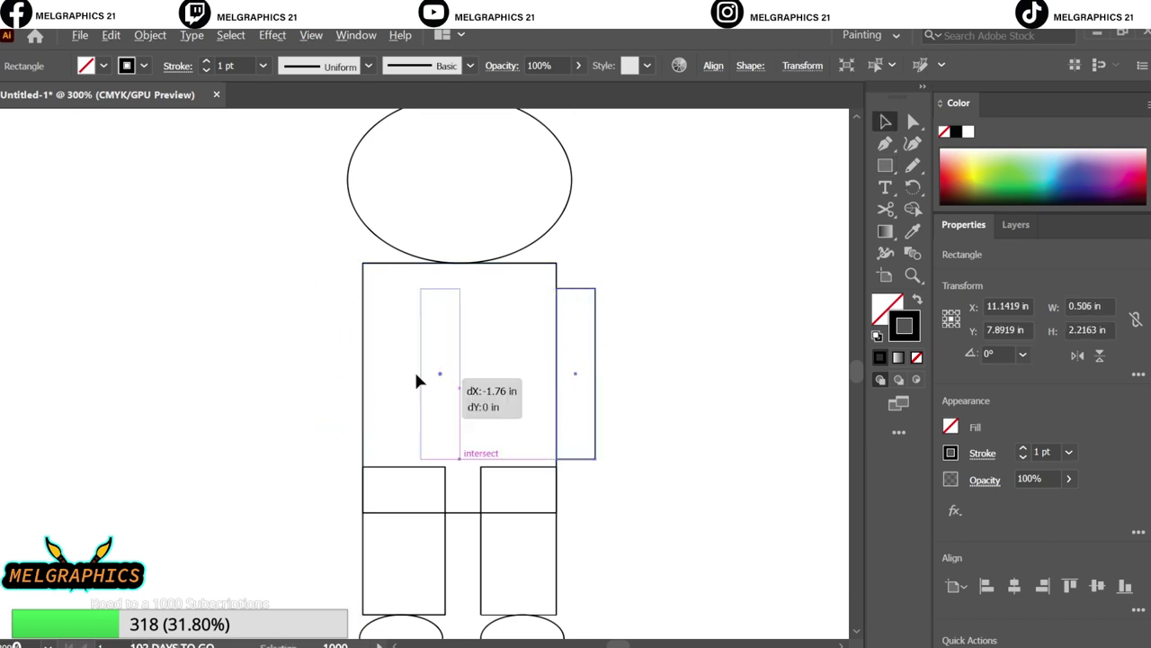
key(ctrl+0)
click(654, 519)
Draw a long thin bench rectangle across the hips.
drag(886, 166, 953, 188)
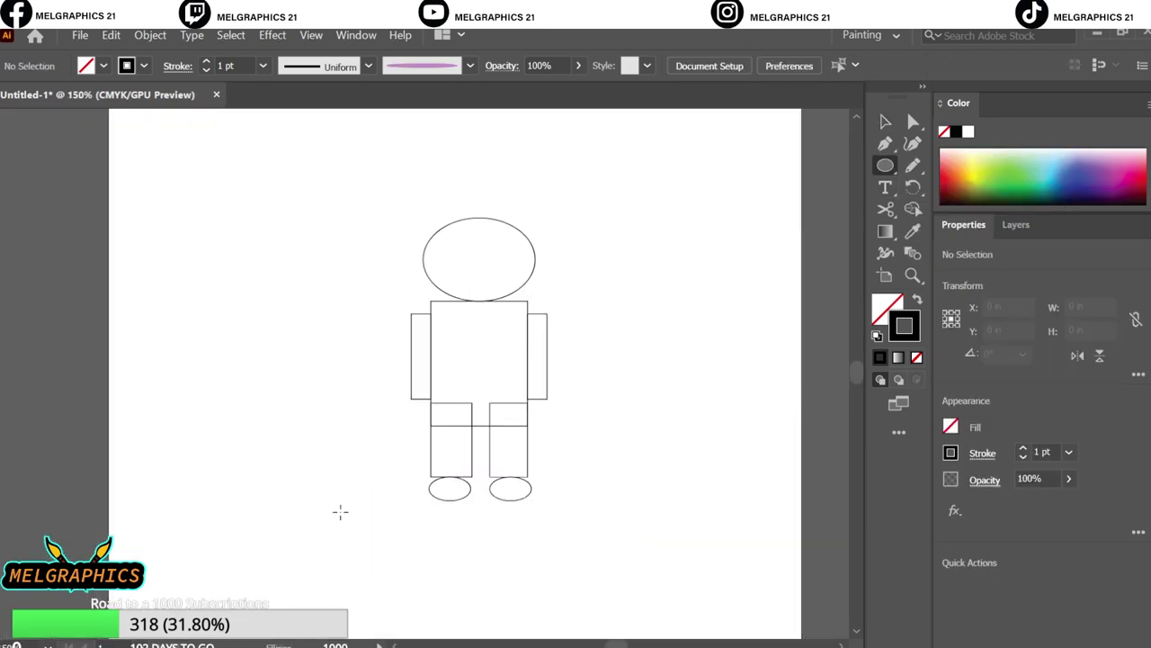
drag(347, 400, 514, 424)
key(ctrl+z)
key(m)
mouse_move(296, 393)
mouse_down()
mouse_move(591, 416)
mouse_move(559, 424)
mouse_move(575, 425)
mouse_up()
key(v)
click(673, 585)
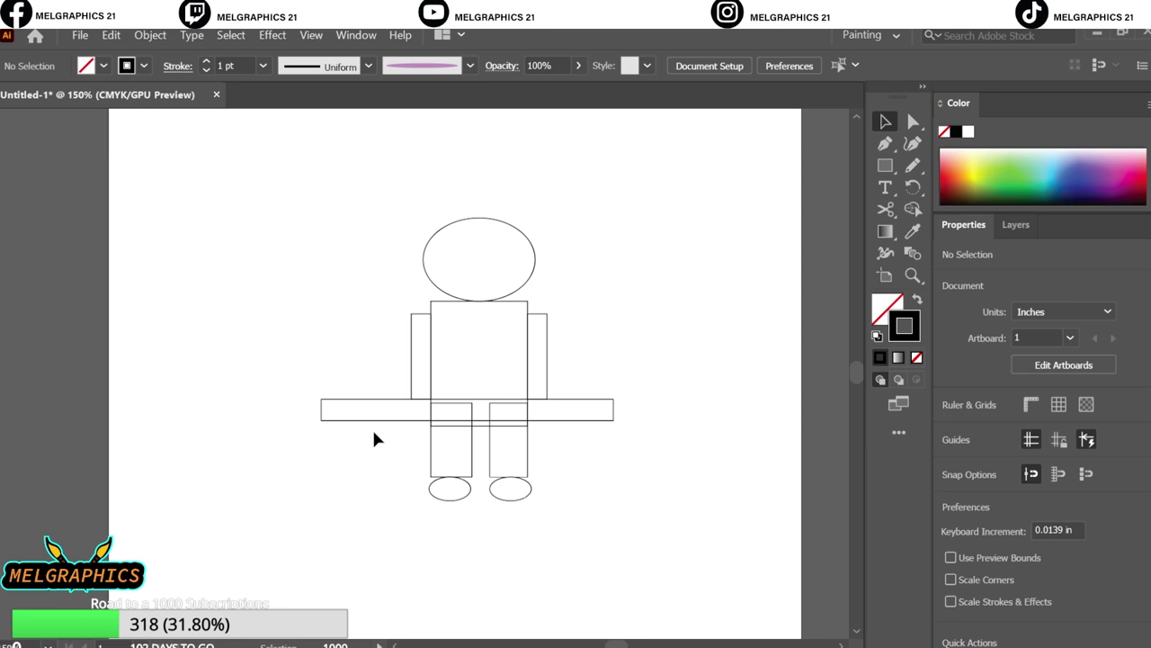
Stretch the bench's right end farther to the right.
mouse_move(321, 420)
mouse_down()
mouse_move(344, 489)
mouse_move(526, 453)
mouse_up()
click(586, 478)
drag(613, 409, 826, 409)
click(828, 363)
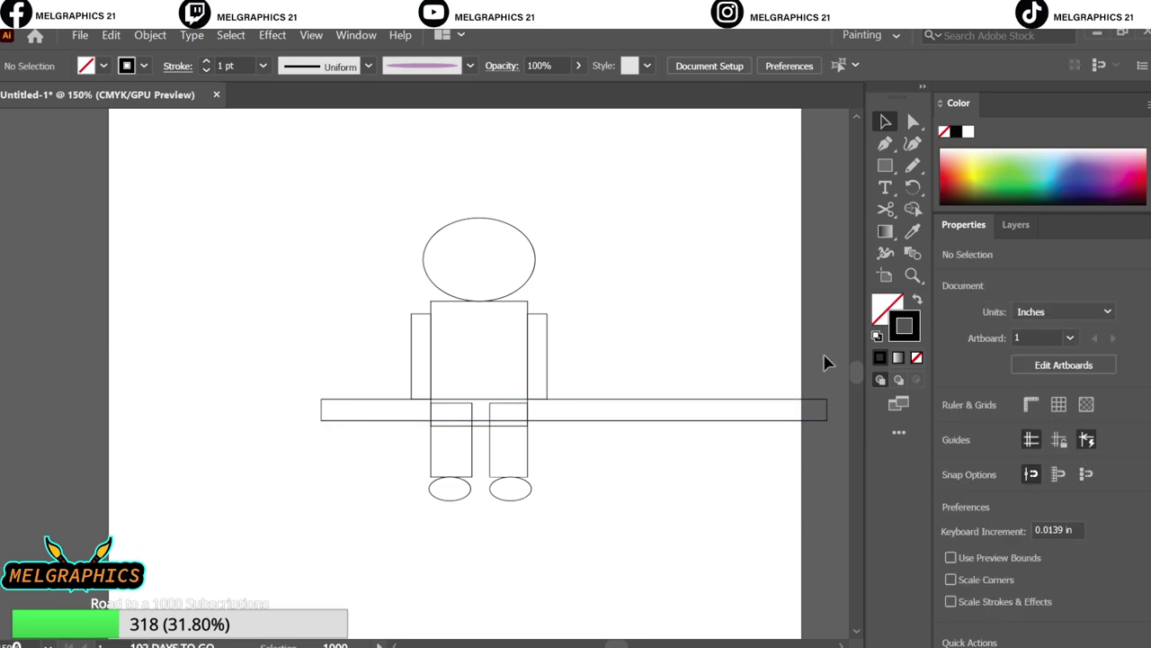
scroll(526, 333, up, 3)
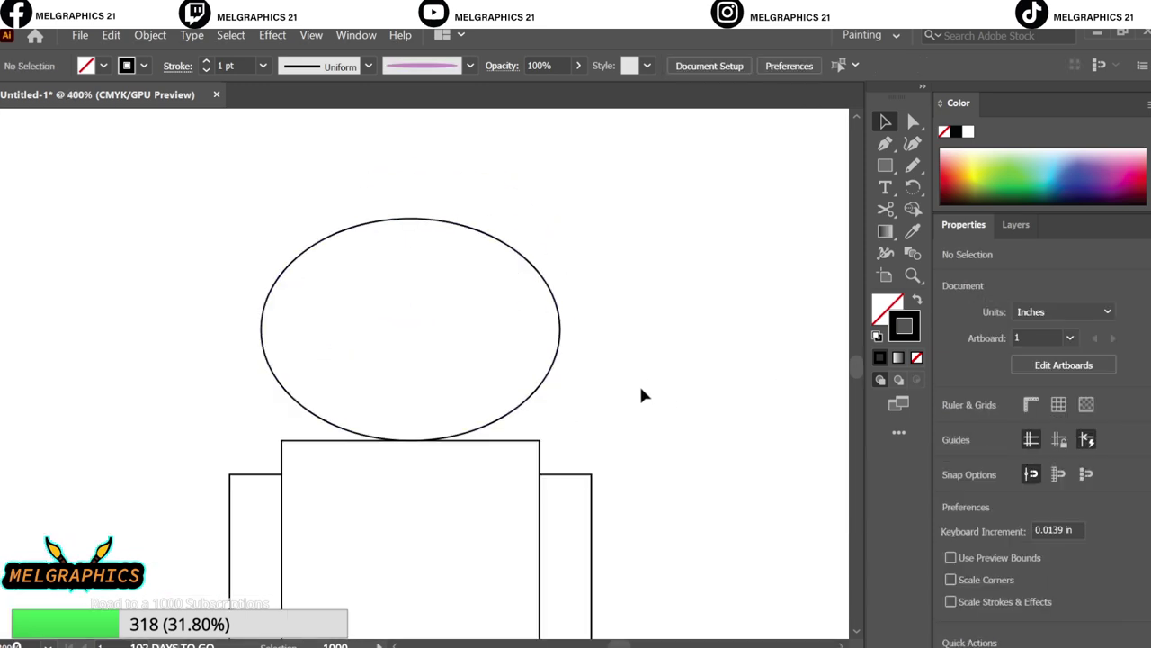
Draw a small circle, split it, and place each half beside the head as ears.
key(l)
drag(605, 282, 681, 355)
key(a)
click(617, 293)
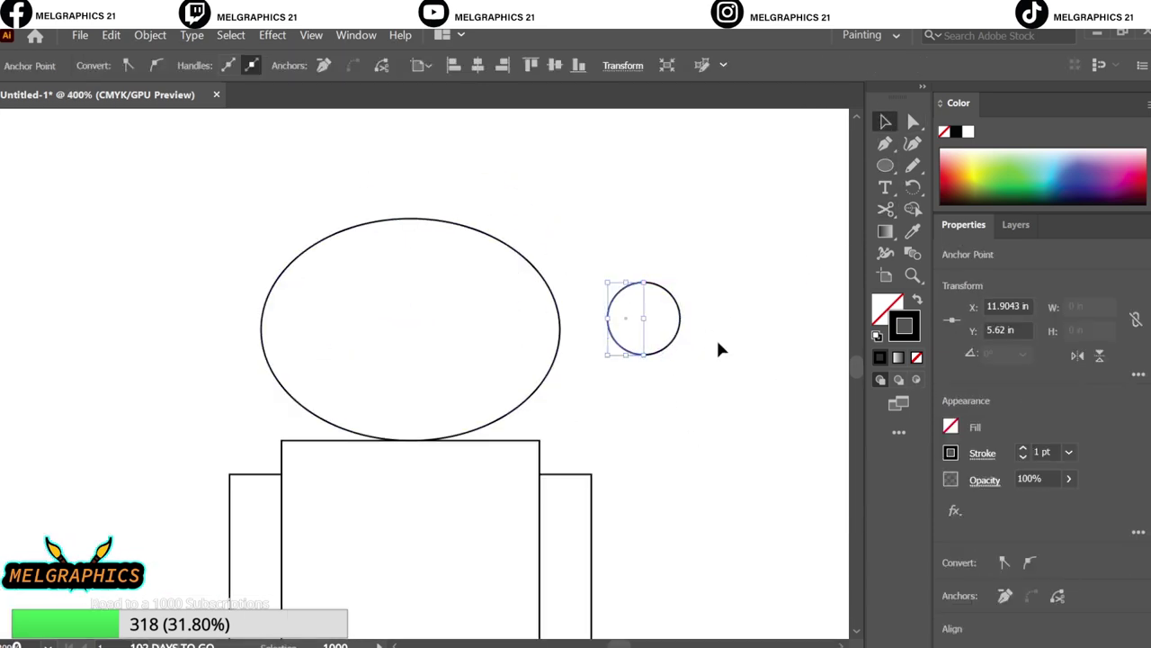
drag(608, 317, 233, 316)
drag(680, 319, 596, 333)
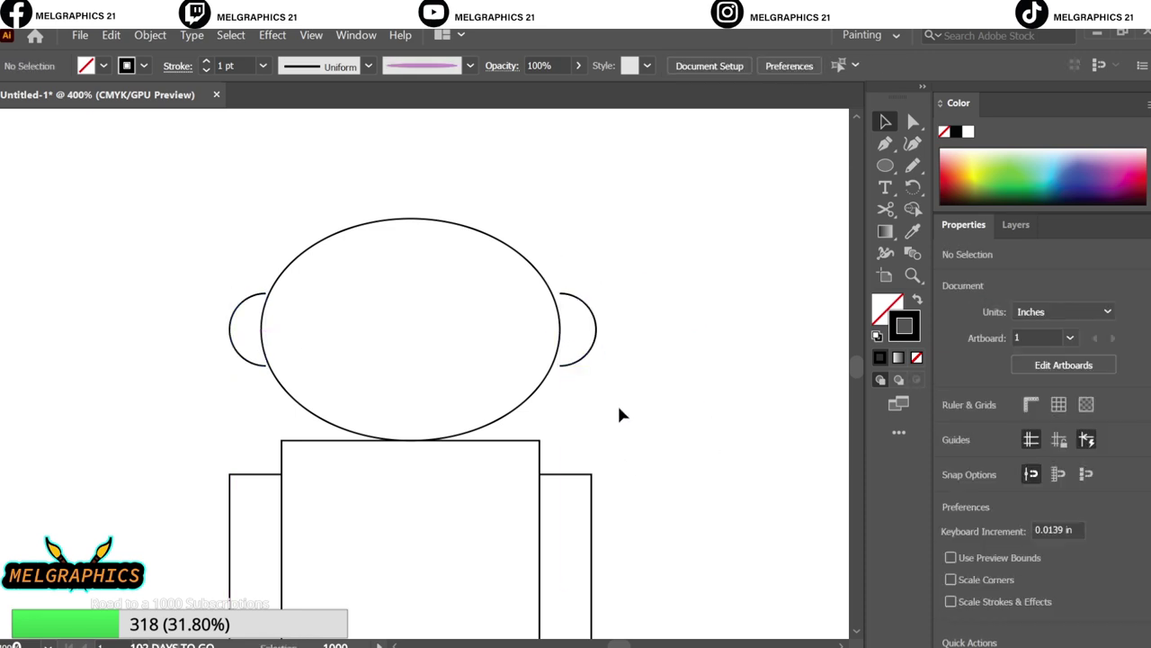
key(ctrl+0)
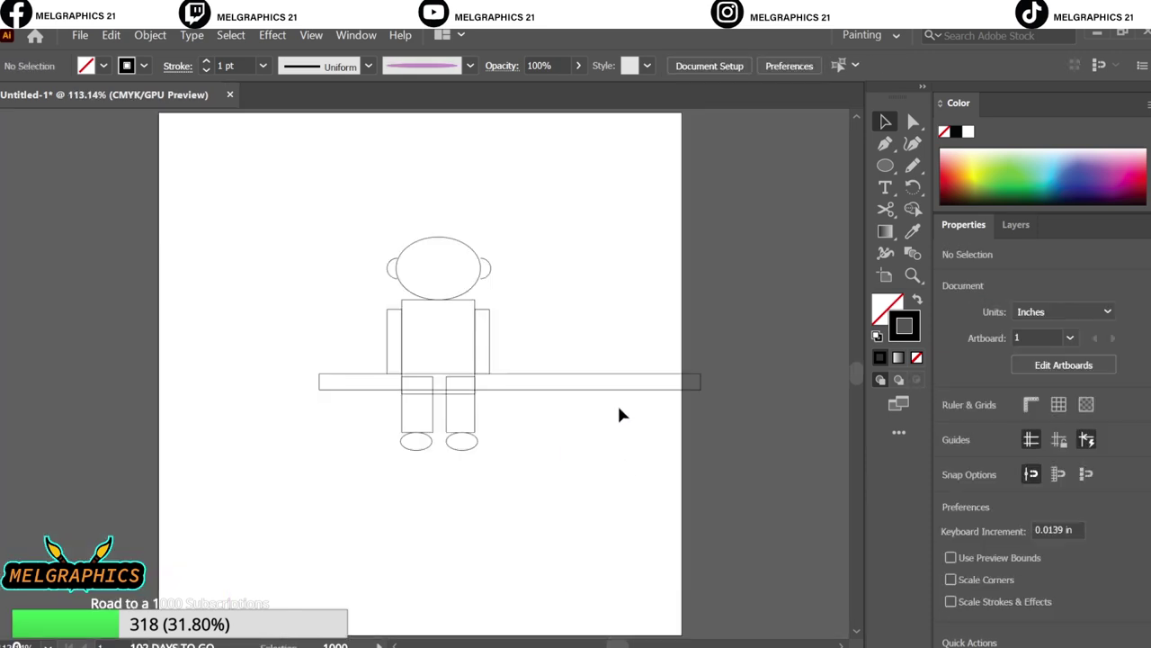
Expand the figure's shapes, fill and stroke included, and group them.
drag(529, 213, 335, 513)
click(151, 34)
click(166, 204)
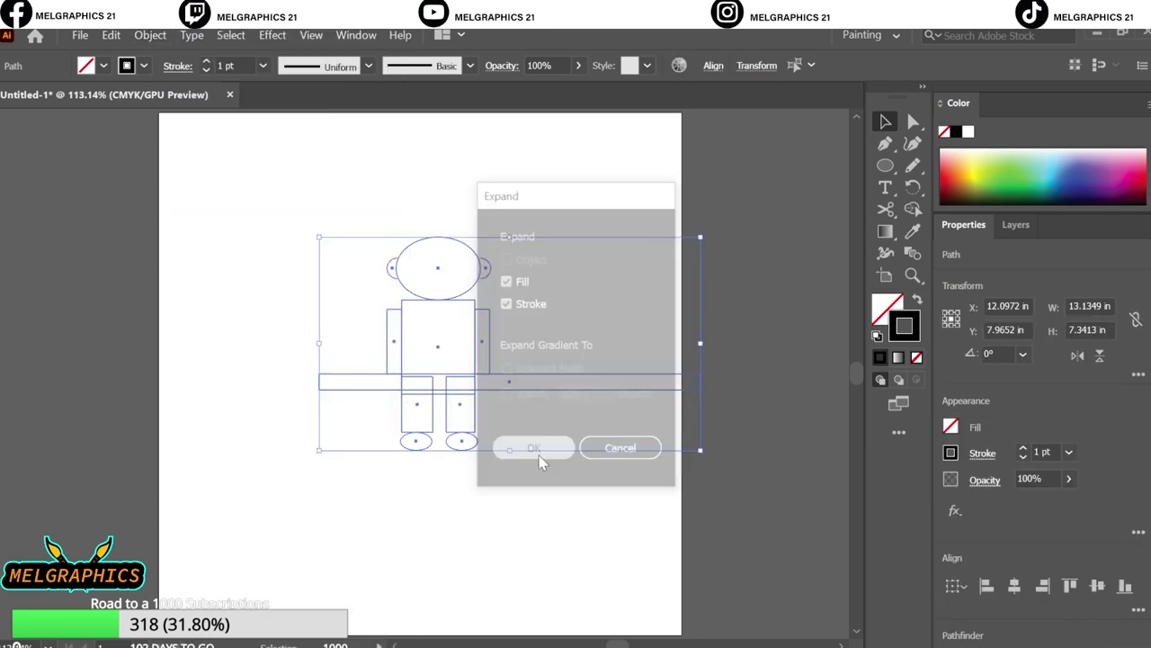
click(540, 461)
right_click(959, 102)
click(997, 108)
click(758, 509)
click(483, 438)
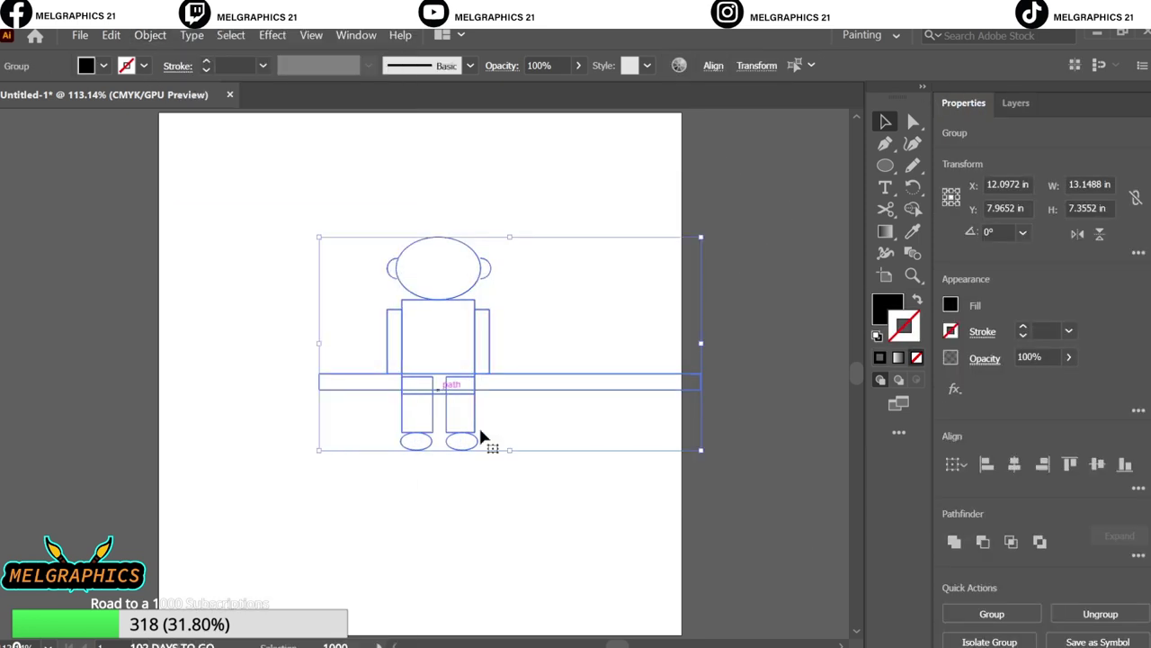
click(575, 484)
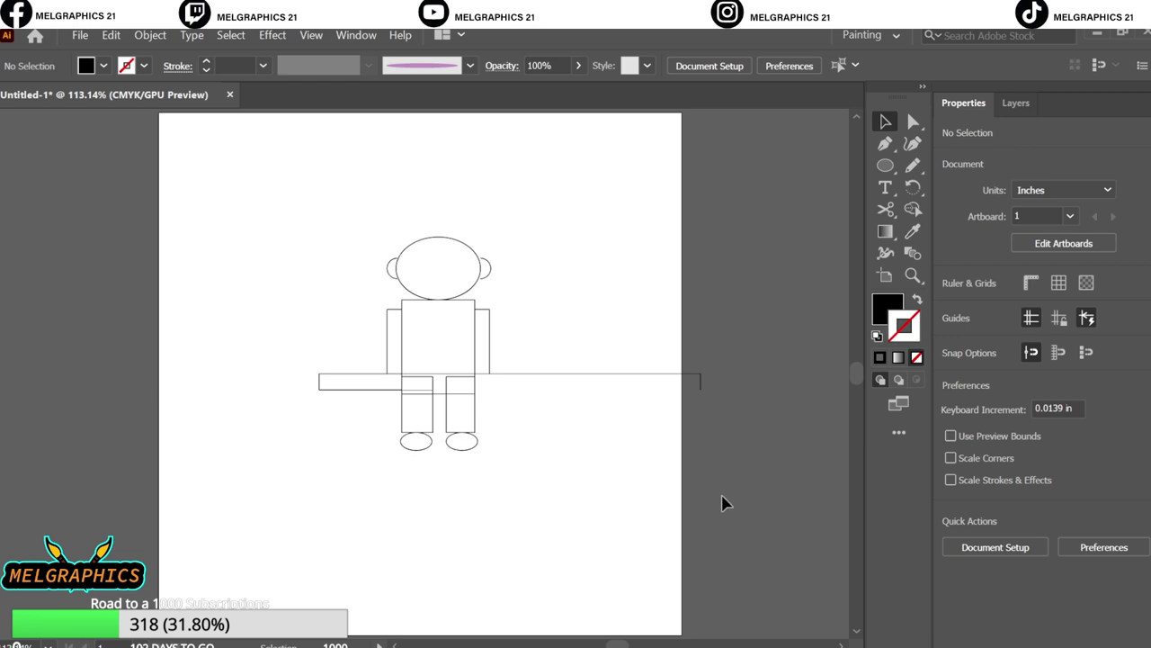
Lower the figure's opacity to about 57%, lock Layer 1, and add Layer 2.
click(1015, 103)
click(560, 394)
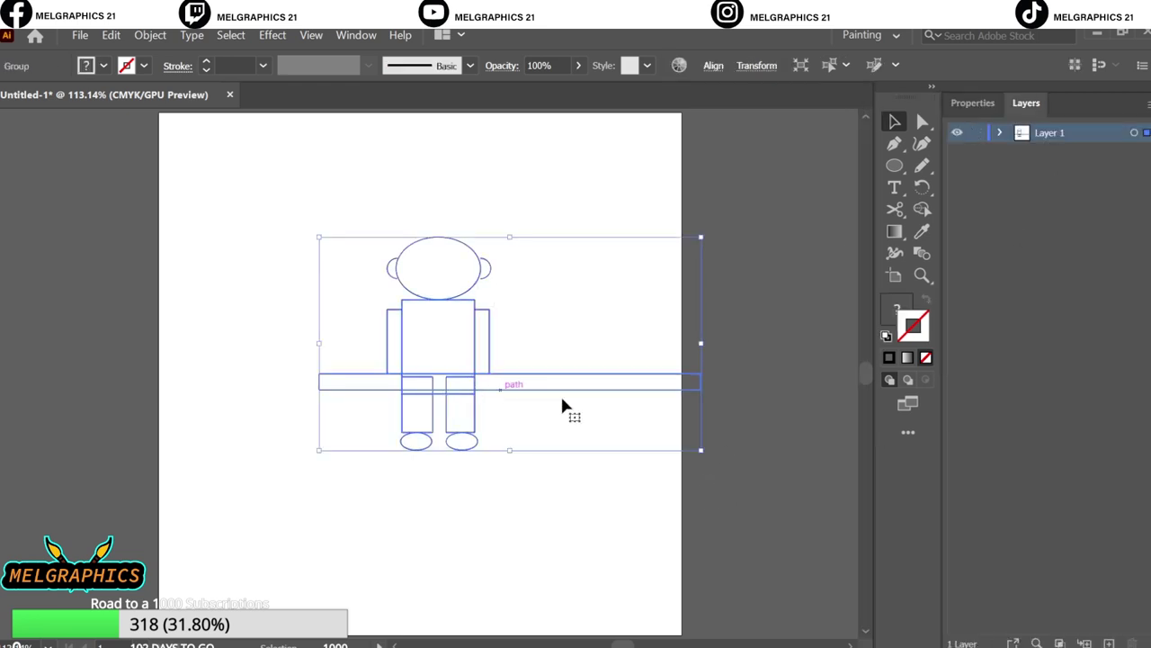
click(603, 208)
key(ctrl+a)
click(578, 66)
drag(545, 90, 526, 90)
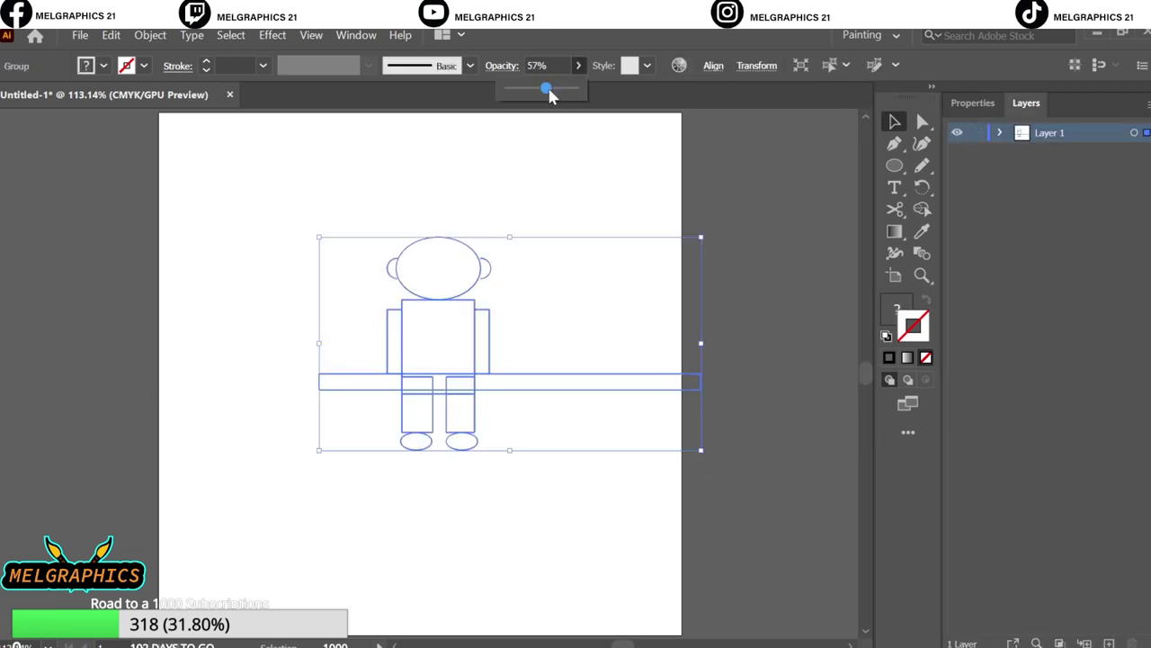
click(976, 152)
click(1109, 643)
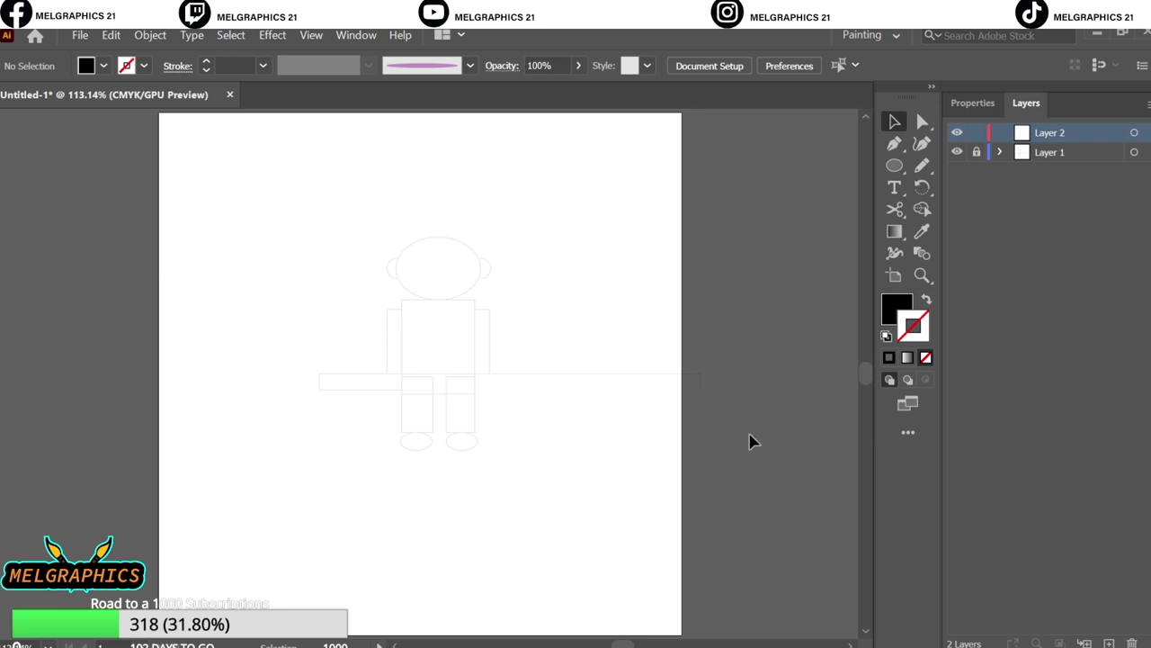
Paint two horizontal beanie band strokes across the head and reposition them.
click(922, 166)
key(shift+x)
scroll(390, 270, up, 6)
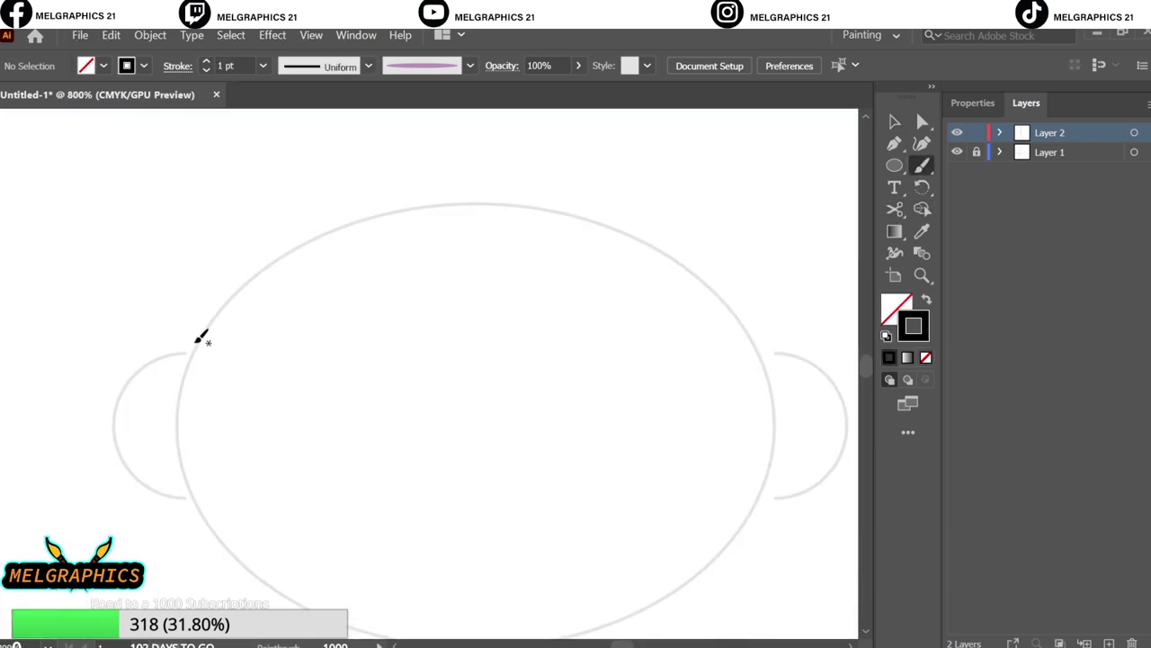
mouse_move(223, 325)
mouse_down()
mouse_move(257, 331)
mouse_move(216, 331)
mouse_move(733, 316)
mouse_up()
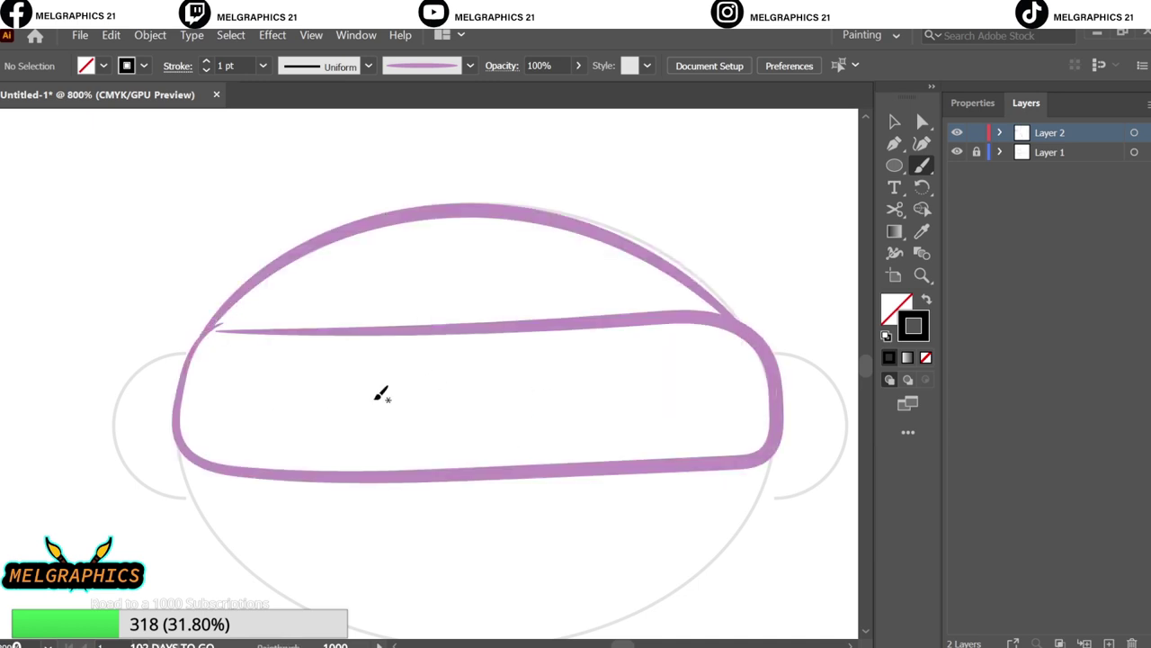
scroll(382, 394, down, 3)
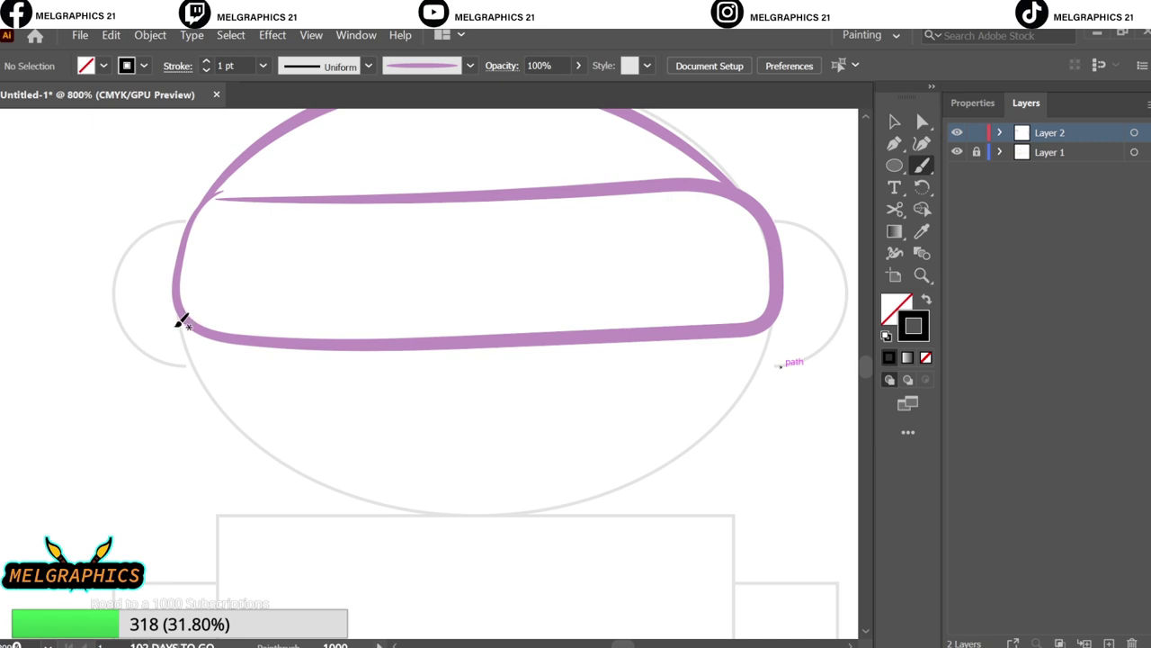
mouse_move(193, 321)
mouse_down()
mouse_move(568, 485)
mouse_move(755, 336)
mouse_up()
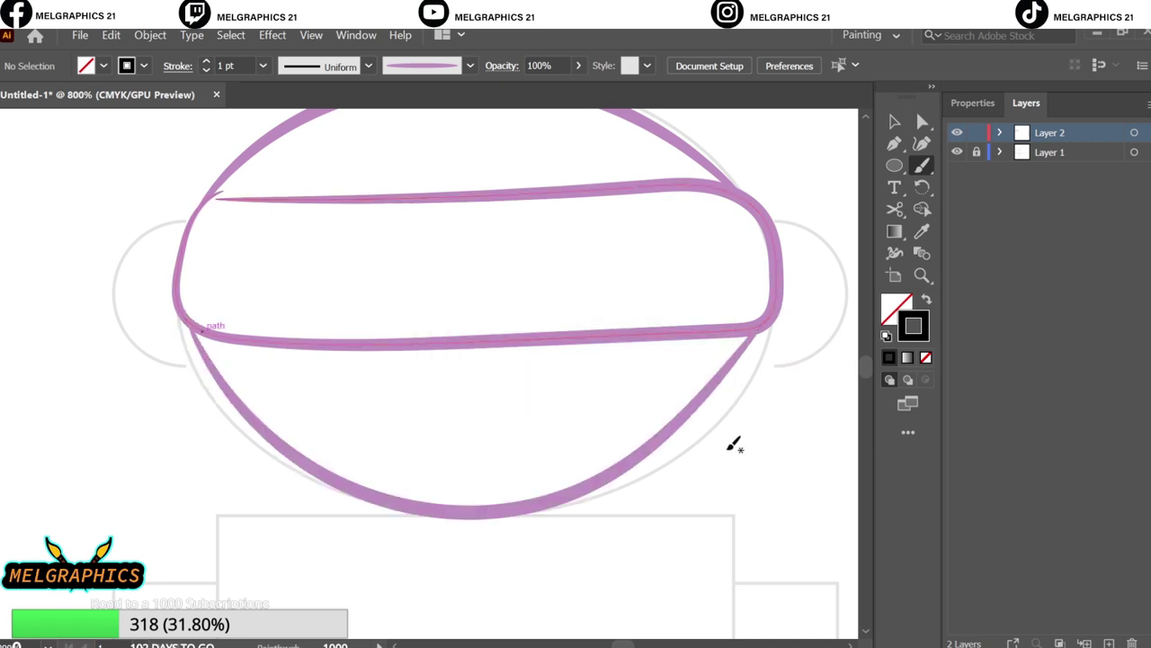
scroll(540, 387, down, 5)
scroll(540, 386, up, 5)
click(894, 122)
drag(449, 346, 454, 459)
click(370, 330)
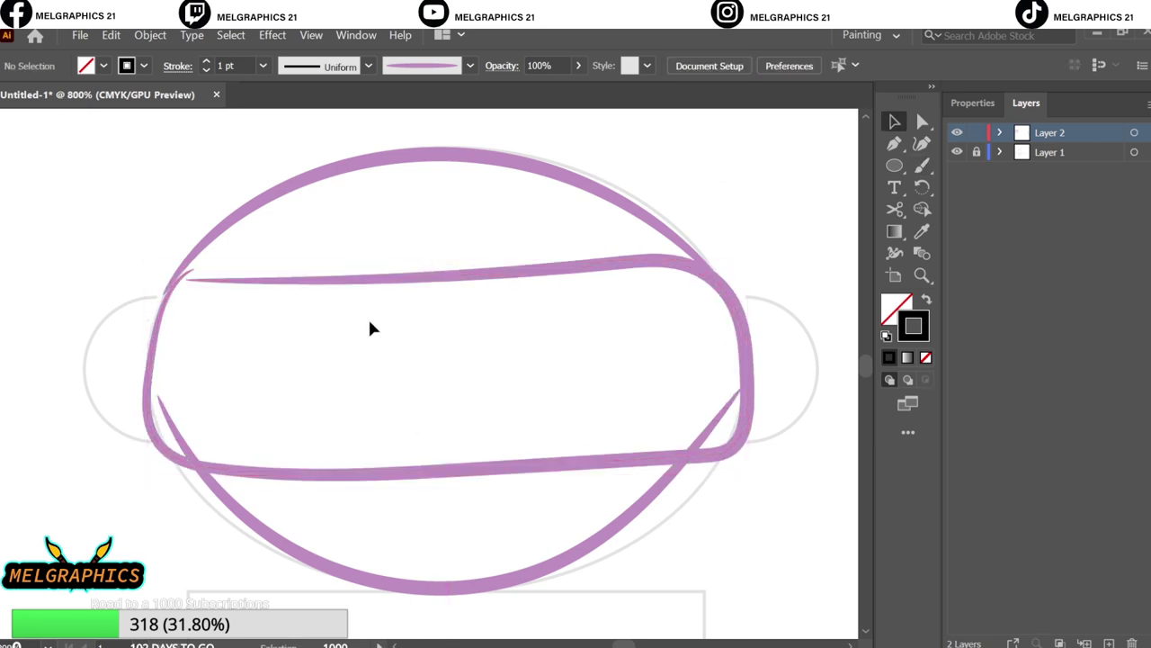
drag(444, 270, 444, 303)
click(454, 393)
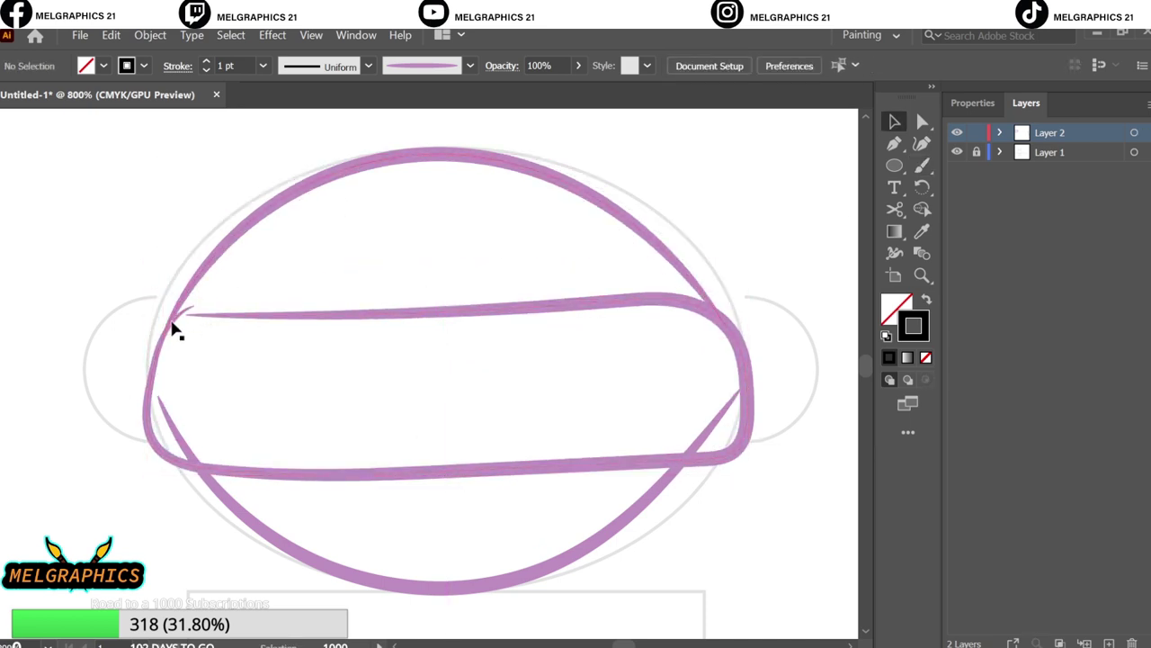
Trace the sides of the head, both ears and the beanie's upper edge.
key(b)
drag(270, 314, 144, 409)
drag(158, 335, 78, 358)
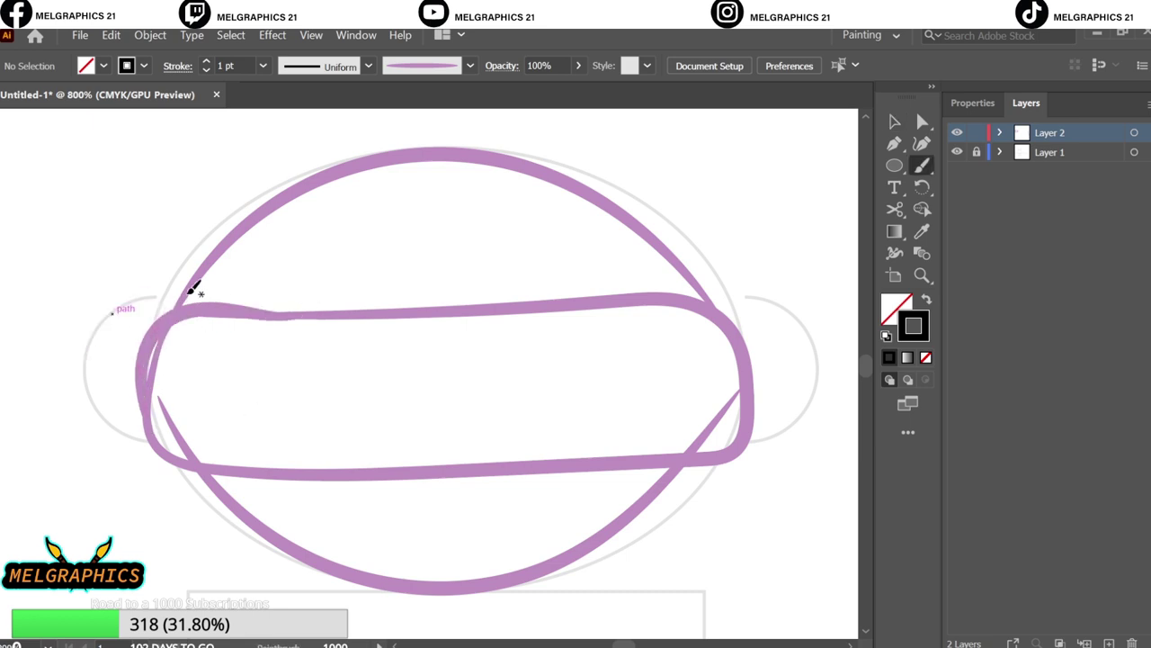
drag(246, 437, 170, 410)
drag(617, 437, 640, 288)
drag(439, 256, 543, 404)
mouse_move(735, 407)
mouse_down()
mouse_move(538, 250)
mouse_move(216, 301)
mouse_up()
scroll(539, 405, down, 5)
Paint the mouth line, left shoulder, hood line under the chin, and right shoulder.
drag(330, 355, 445, 353)
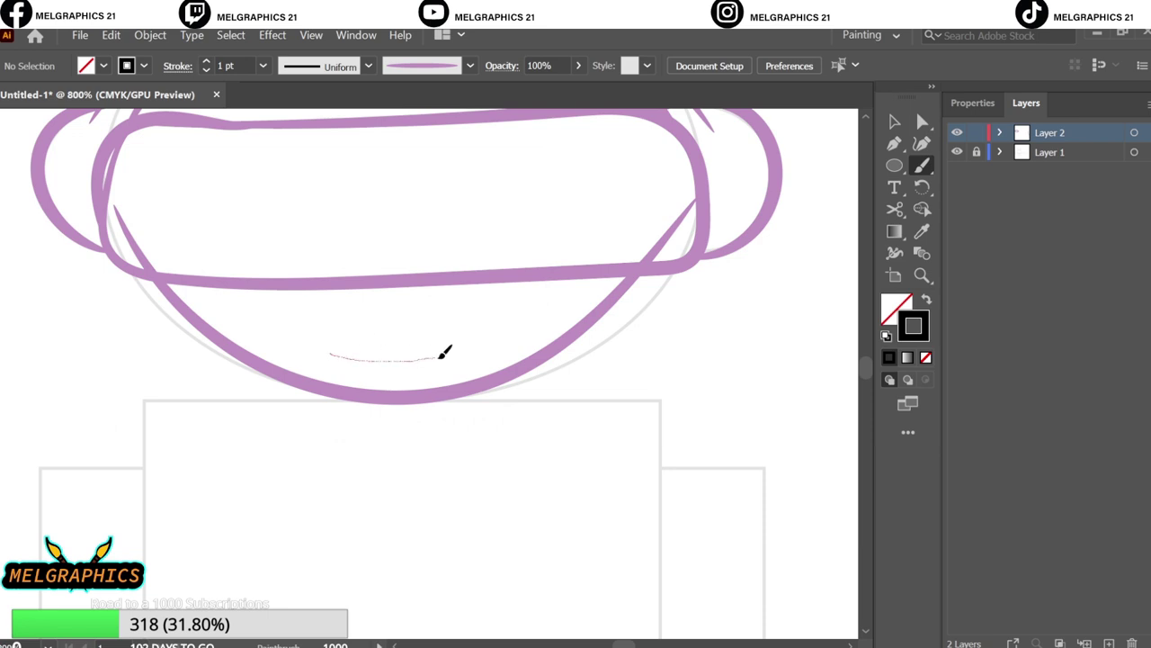
key(ctrl+minus)
scroll(360, 414, down, 4)
scroll(305, 363, up, 1)
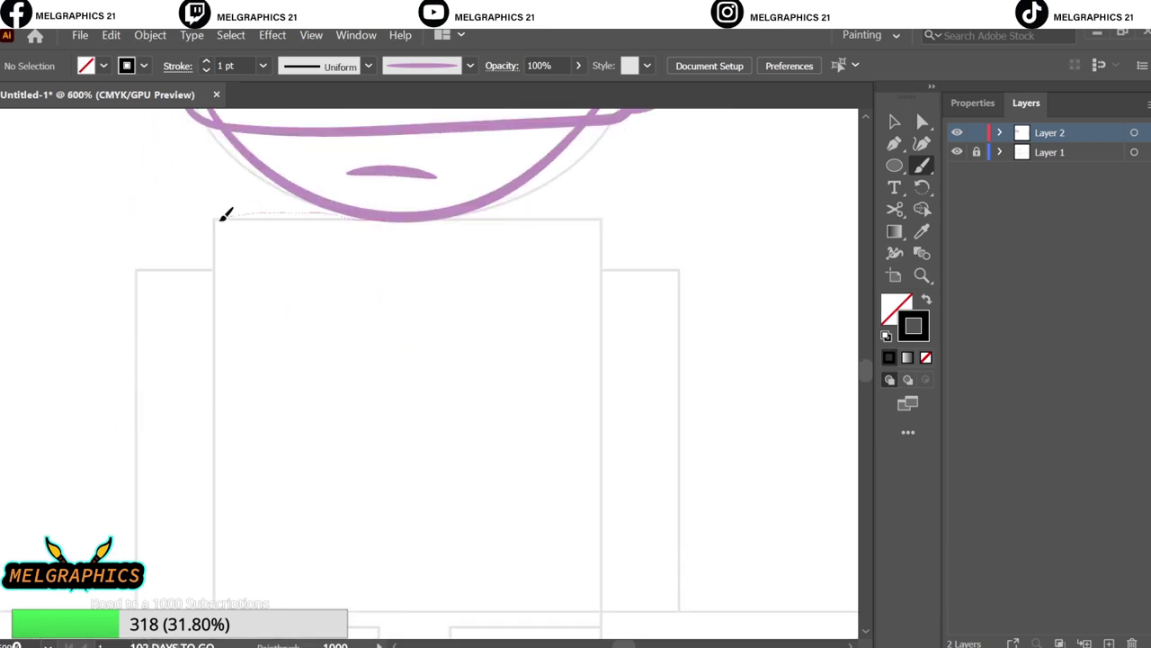
drag(224, 214, 135, 368)
scroll(139, 288, down, 2)
drag(139, 288, 260, 578)
scroll(450, 316, up, 2)
mouse_move(198, 243)
mouse_down()
mouse_move(463, 187)
mouse_move(586, 240)
mouse_move(653, 477)
mouse_up()
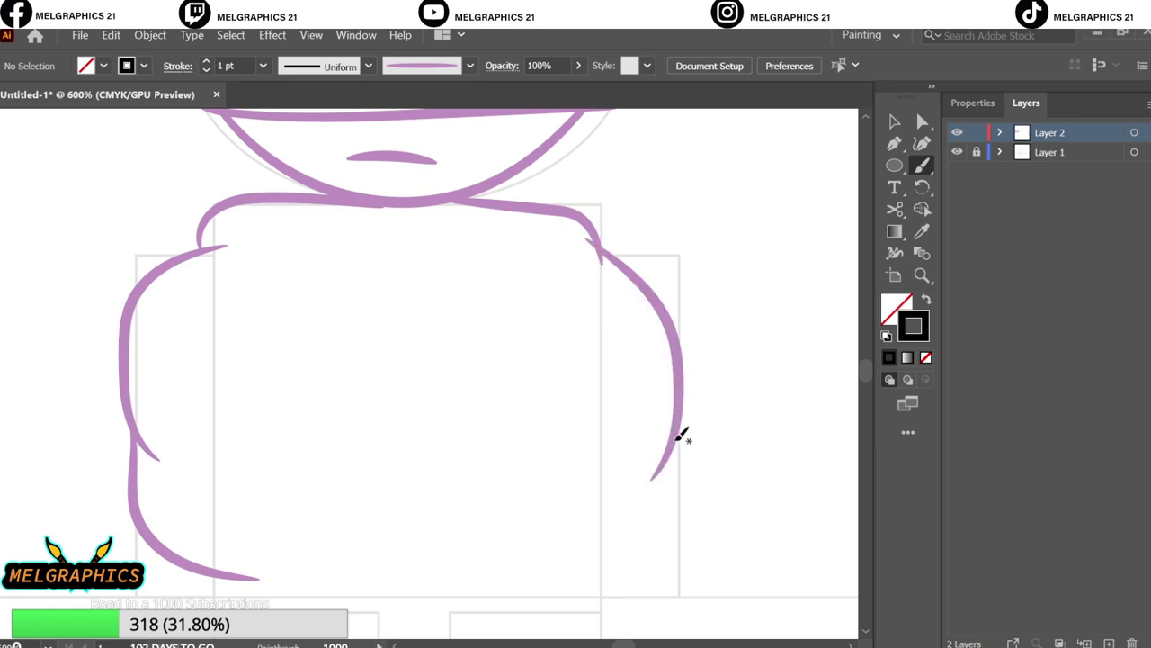
drag(677, 439, 559, 570)
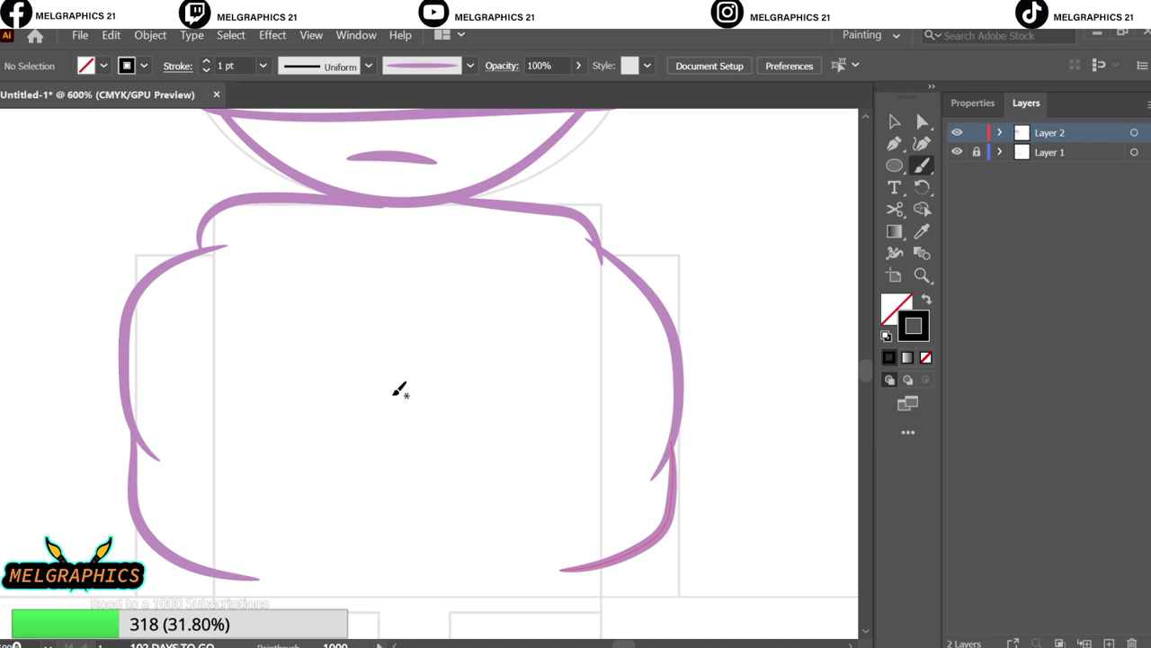
Trace both arms and hands, then add the hood fold right of the neck.
scroll(399, 388, down, 1)
drag(193, 393, 259, 518)
drag(238, 409, 251, 237)
drag(552, 411, 542, 519)
drag(590, 234, 578, 398)
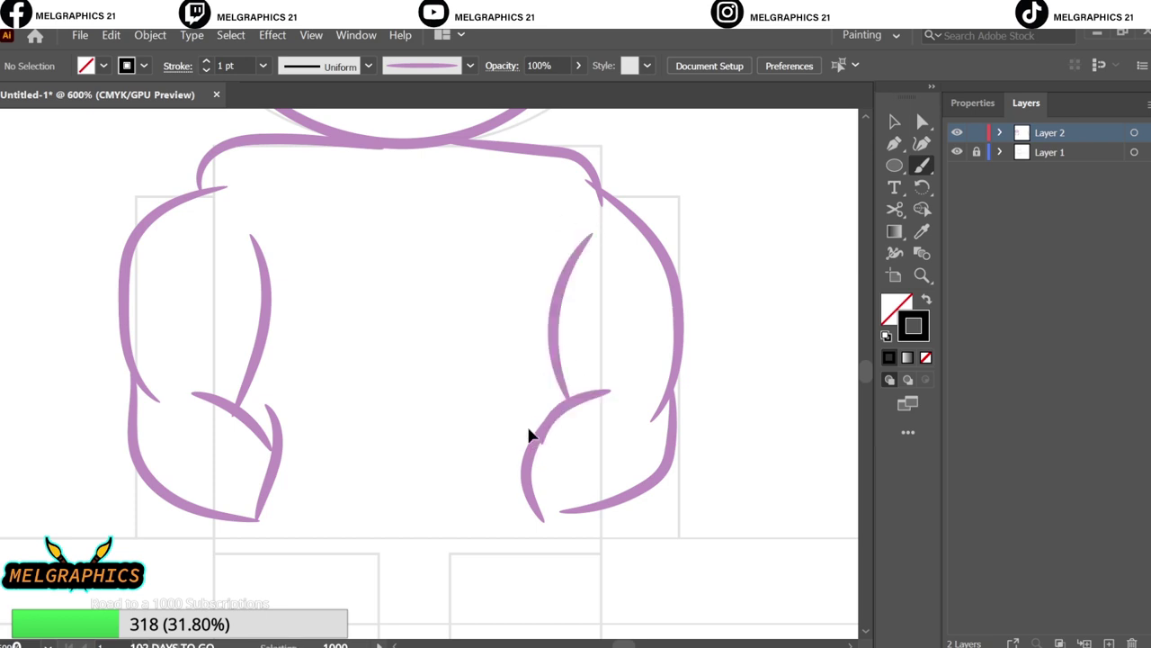
key(ctrl+0)
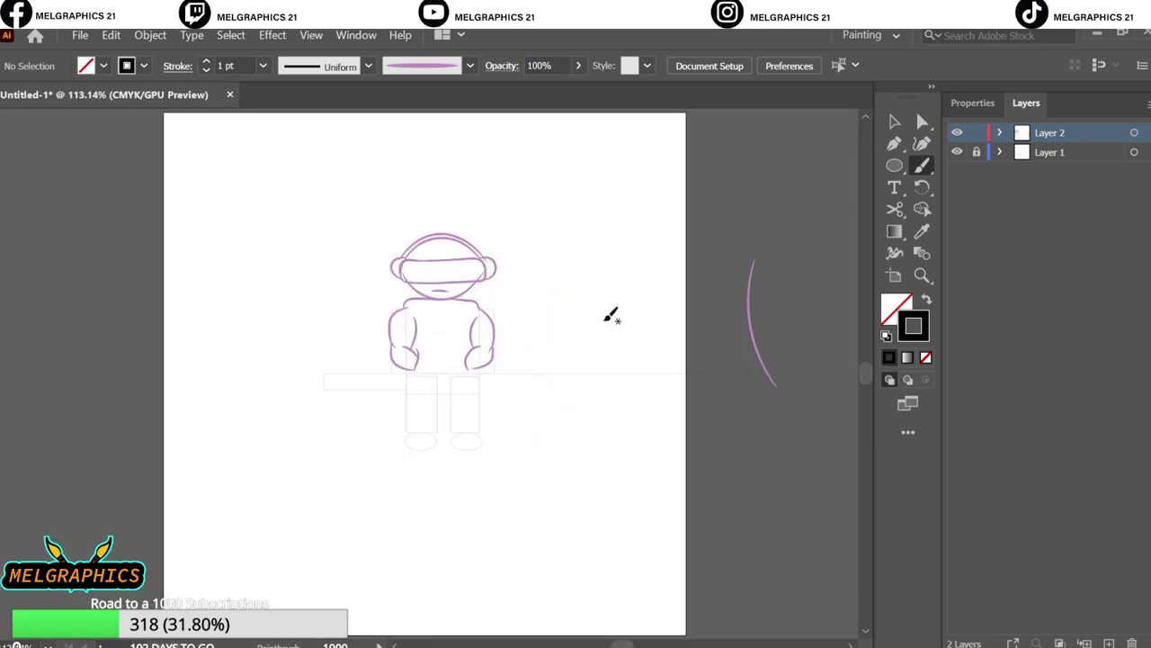
key(ctrl+plus)
key(ctrl+plus)
key(ctrl+plus)
scroll(450, 396, up, 3)
scroll(423, 360, up, 2)
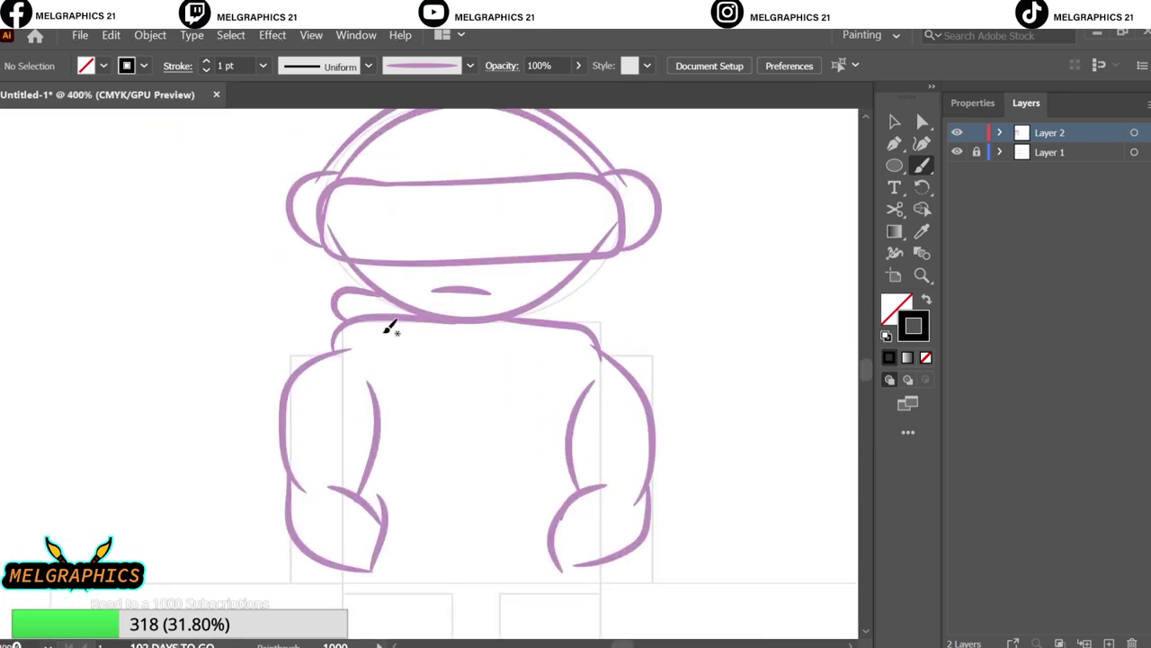
drag(538, 293, 589, 322)
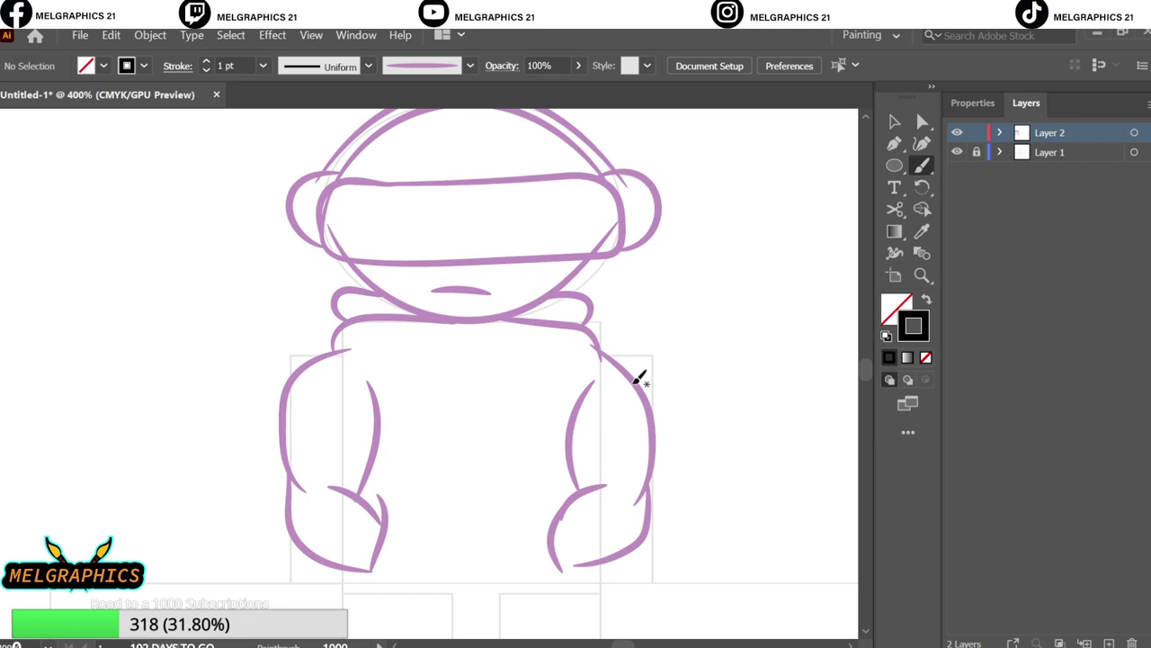
scroll(644, 396, down, 1)
scroll(620, 406, down, 5)
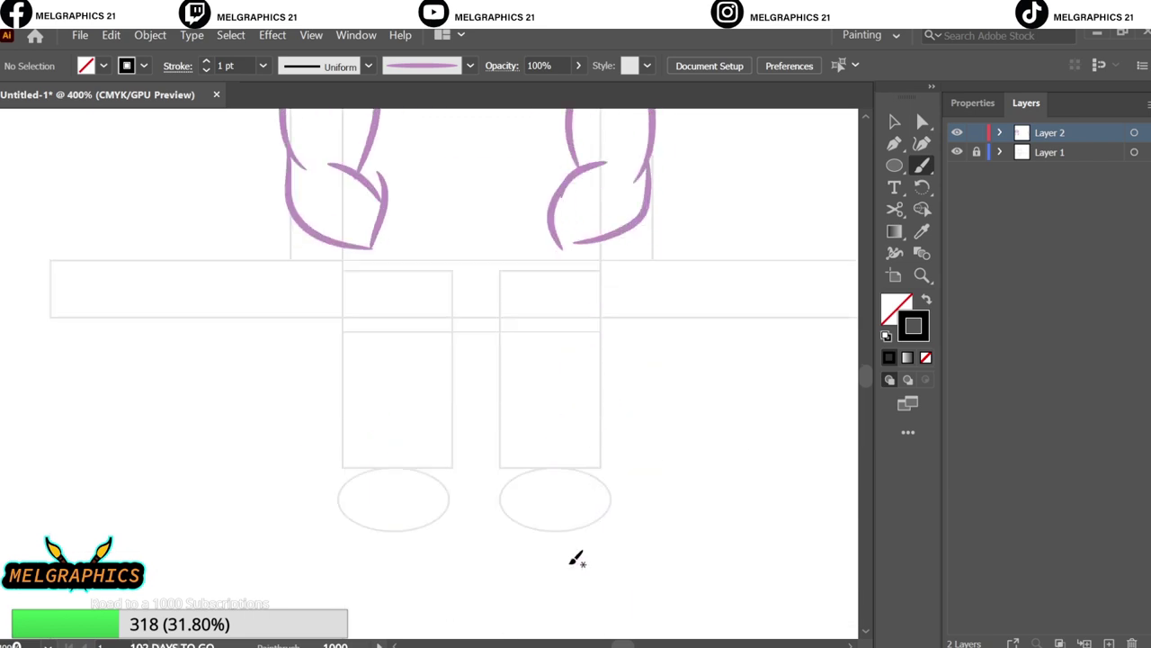
Paint the jacket hem and left trouser leg, toggling layer visibility to check the lines.
scroll(576, 559, up, 1)
key(ctrl+plus)
drag(706, 397, 167, 387)
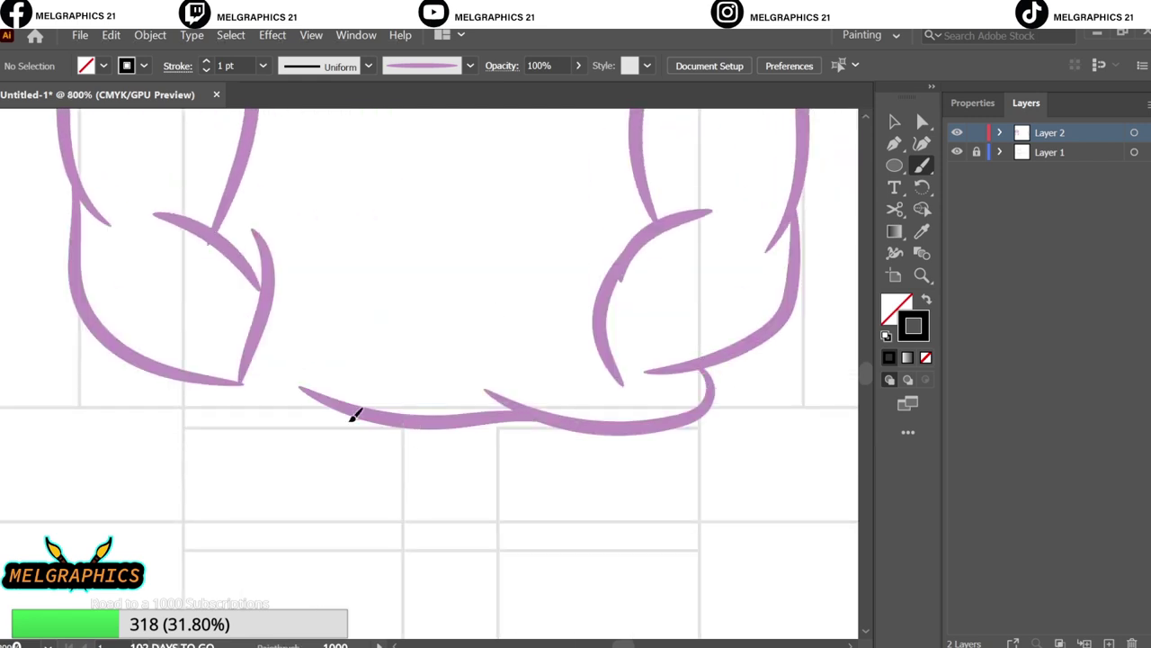
scroll(359, 405, down, 3)
scroll(144, 281, down, 1)
drag(184, 153, 405, 148)
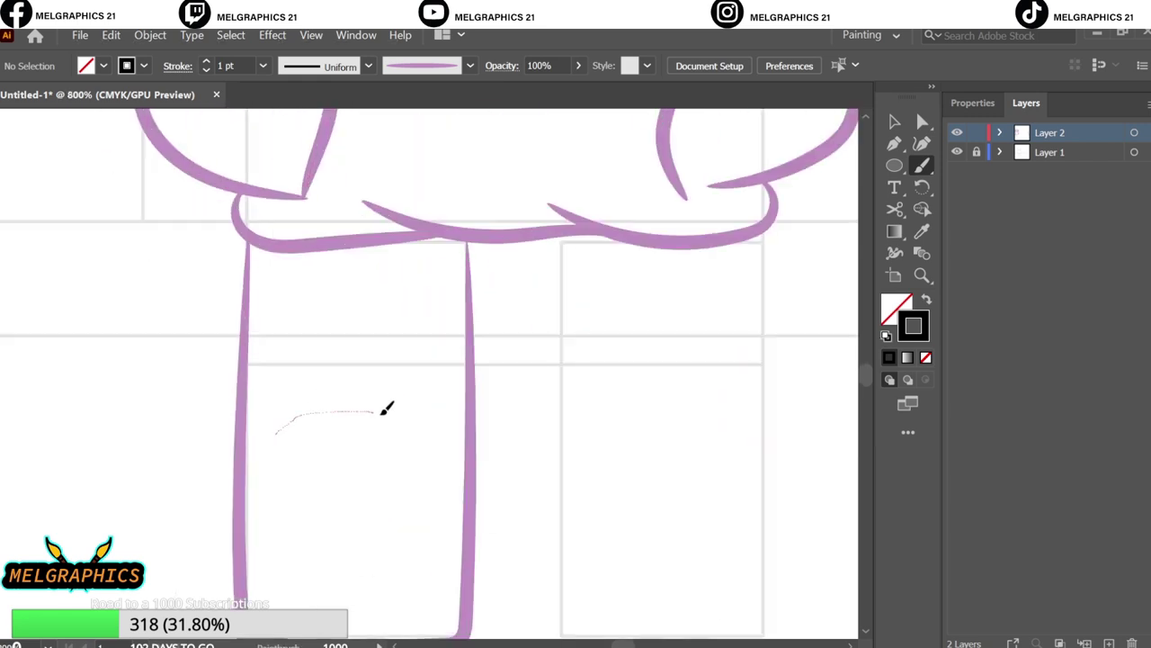
click(957, 132)
click(956, 132)
key(ctrl+plus)
key(ctrl+plus)
key(ctrl+plus)
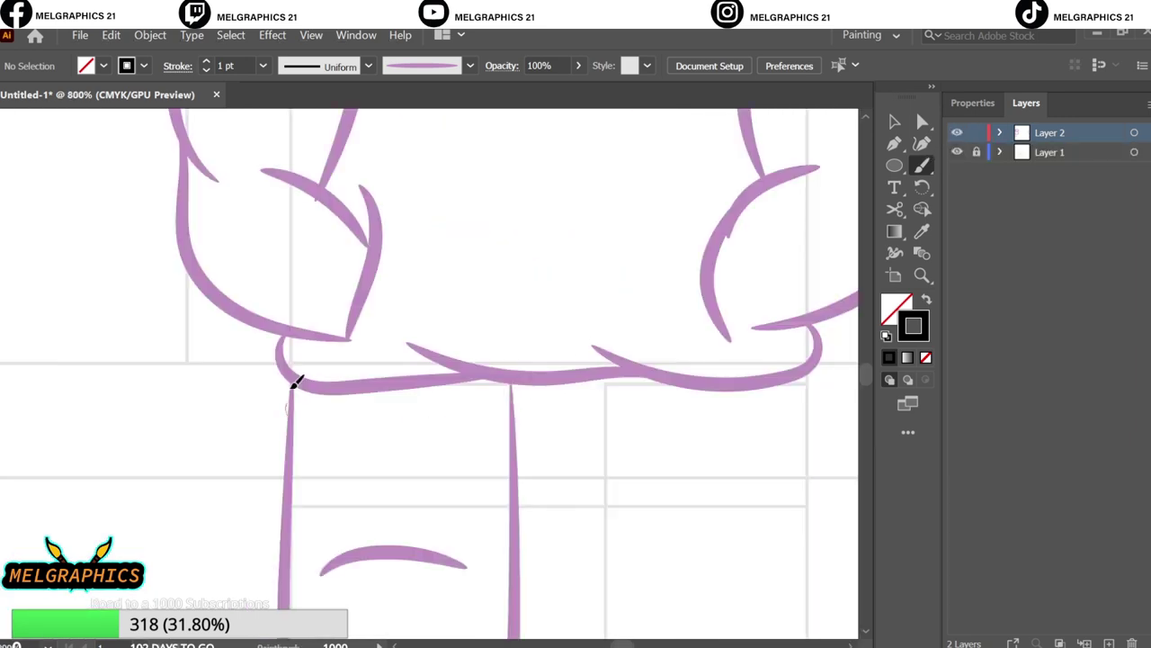
drag(289, 383, 509, 472)
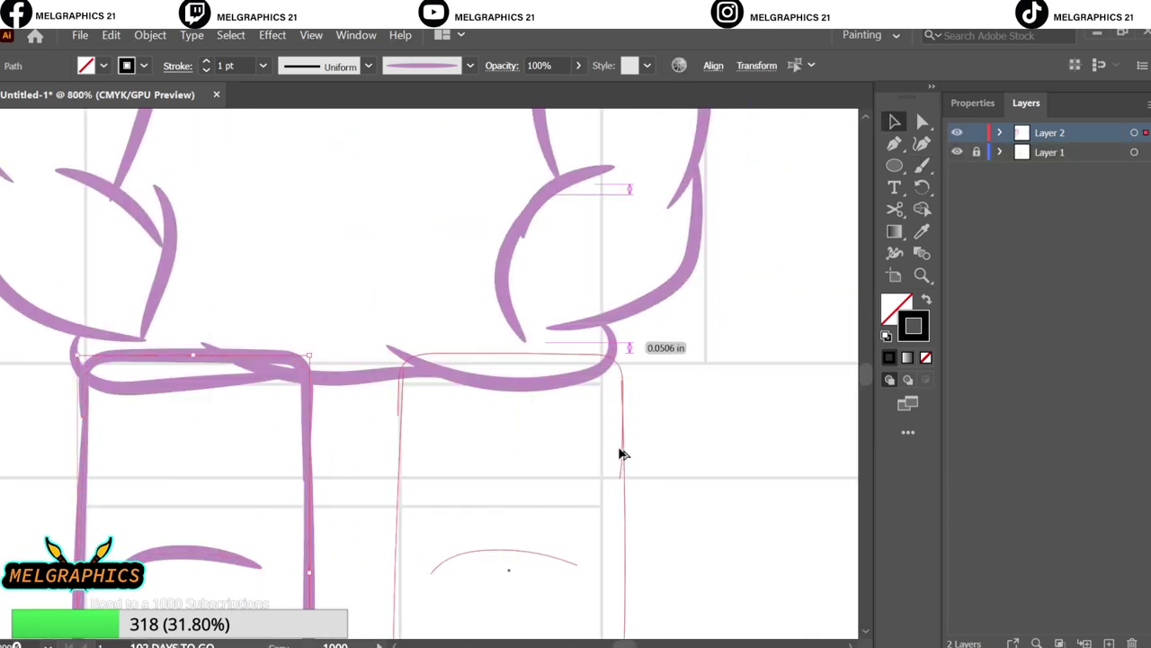
key(ctrl+minus)
key(ctrl+minus)
key(ctrl+minus)
click(957, 152)
click(957, 152)
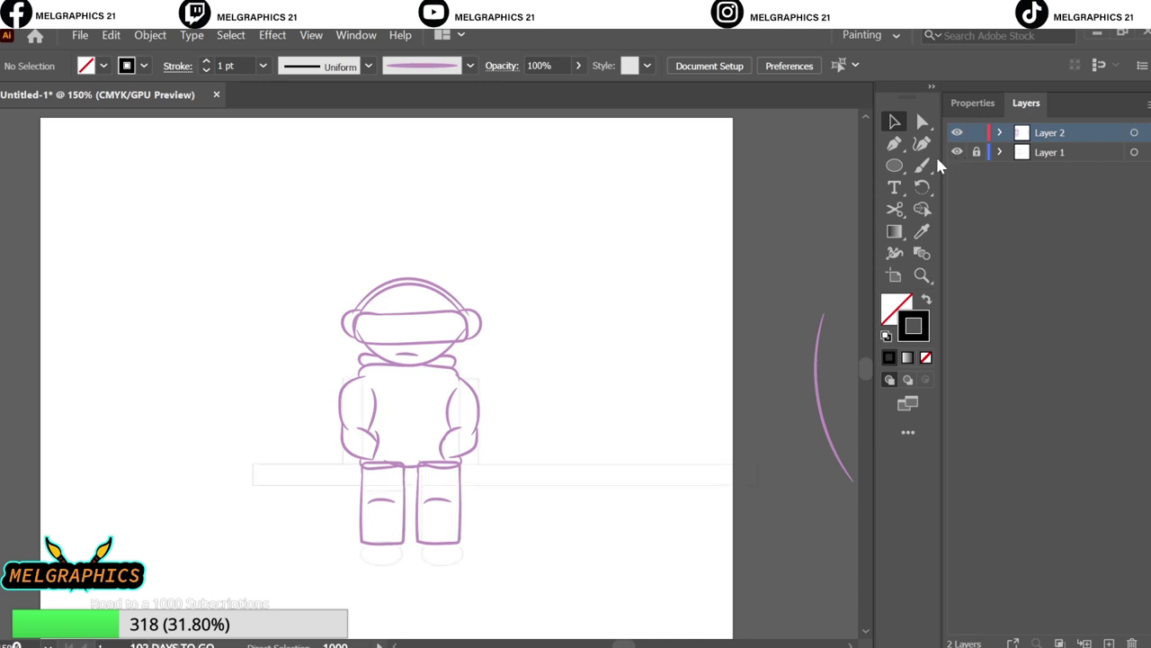
Trace the remaining leg lines and shoe, then Alt-drag a shoe copy to the right foot.
scroll(524, 487, up, 4)
scroll(430, 317, up, 2)
drag(283, 450, 522, 494)
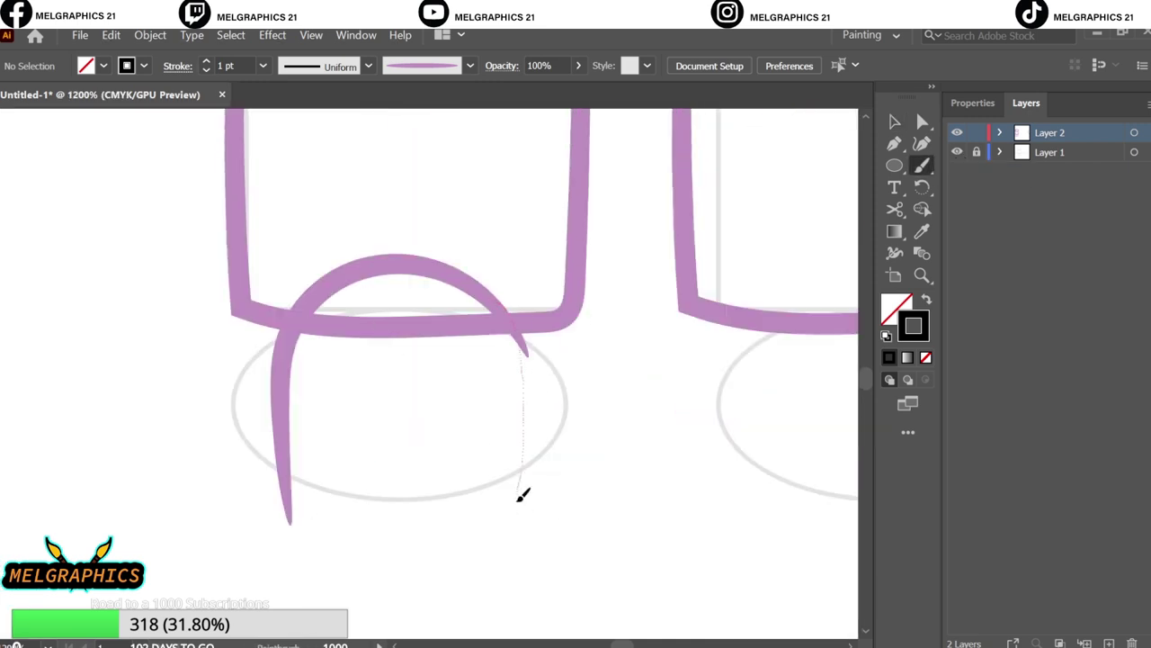
scroll(522, 494, down, 4)
drag(277, 297, 335, 421)
scroll(543, 313, up, 2)
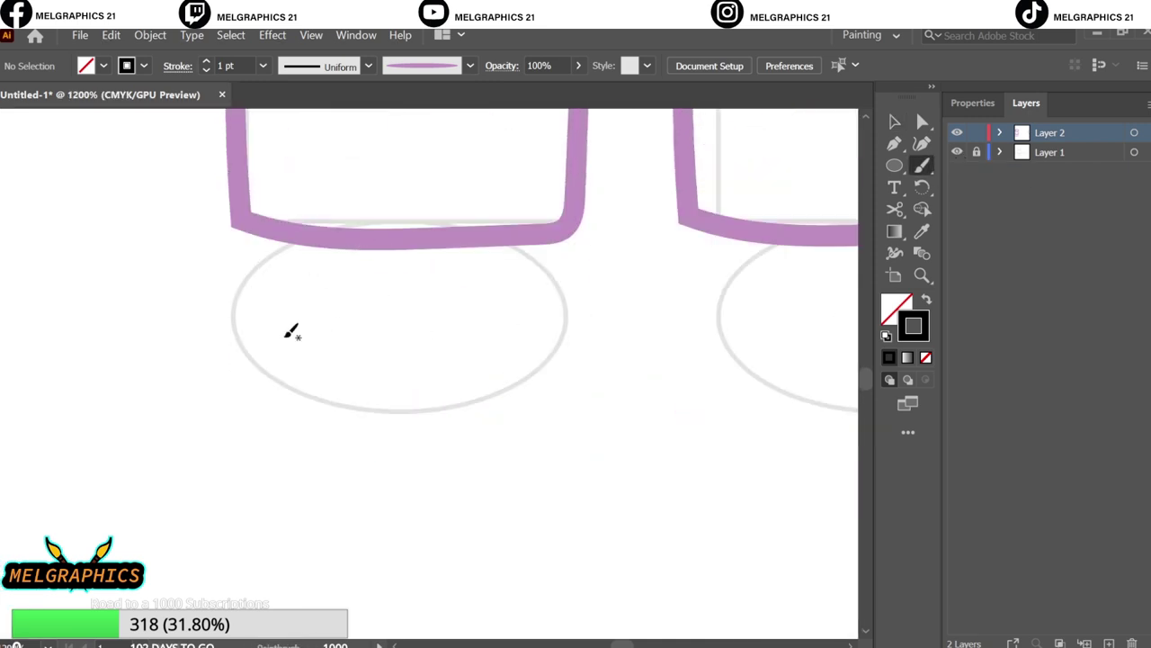
mouse_move(235, 335)
mouse_down()
mouse_move(585, 325)
mouse_move(504, 344)
mouse_move(580, 326)
mouse_move(591, 282)
mouse_up()
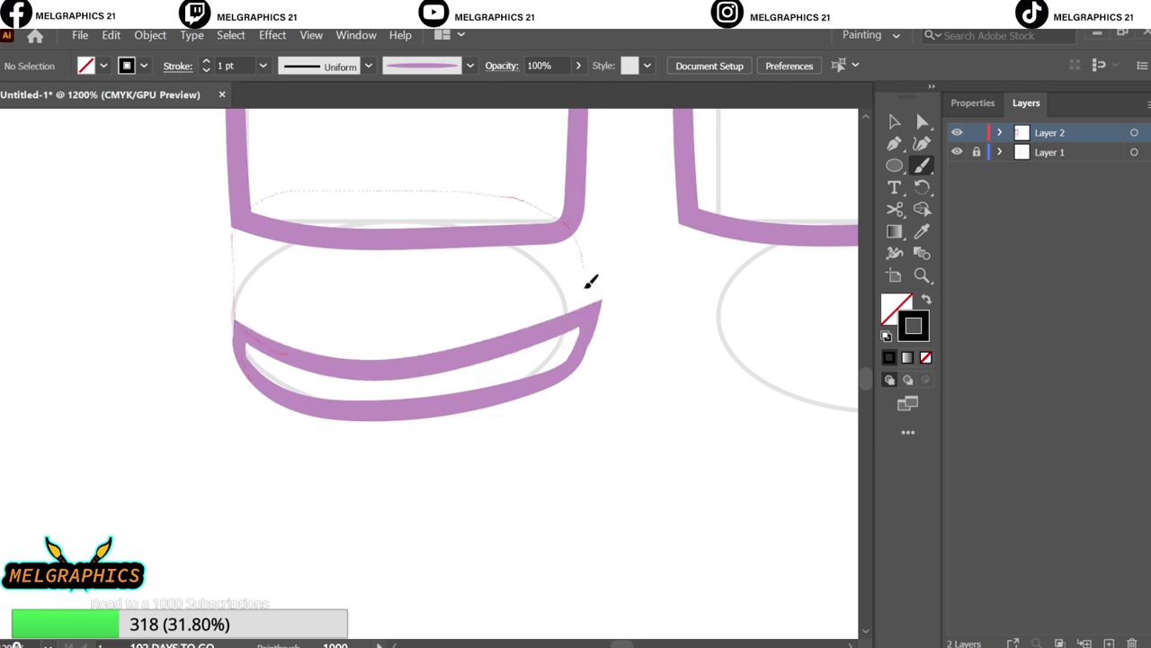
scroll(591, 282, up, 2)
scroll(591, 282, right, 5)
key(v)
drag(384, 344, 825, 344)
Draw a bench rectangle across the legs with a pink stroke.
key(ctrl+0)
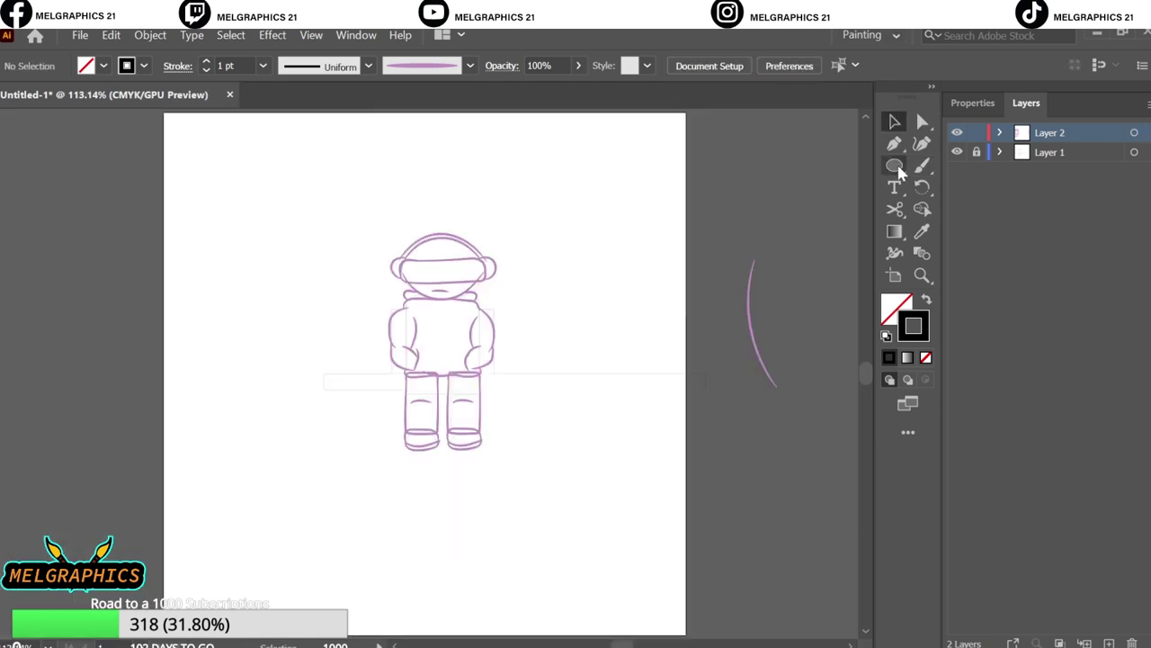
key(m)
drag(322, 375, 711, 393)
double_click(919, 320)
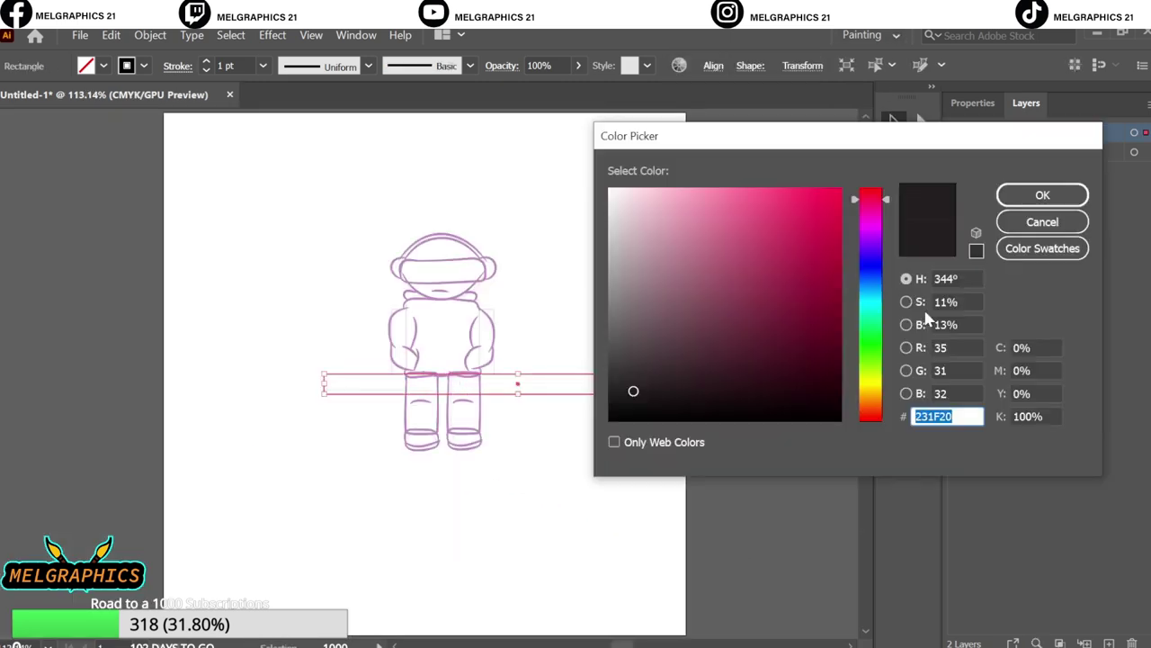
click(871, 229)
click(727, 194)
click(1042, 195)
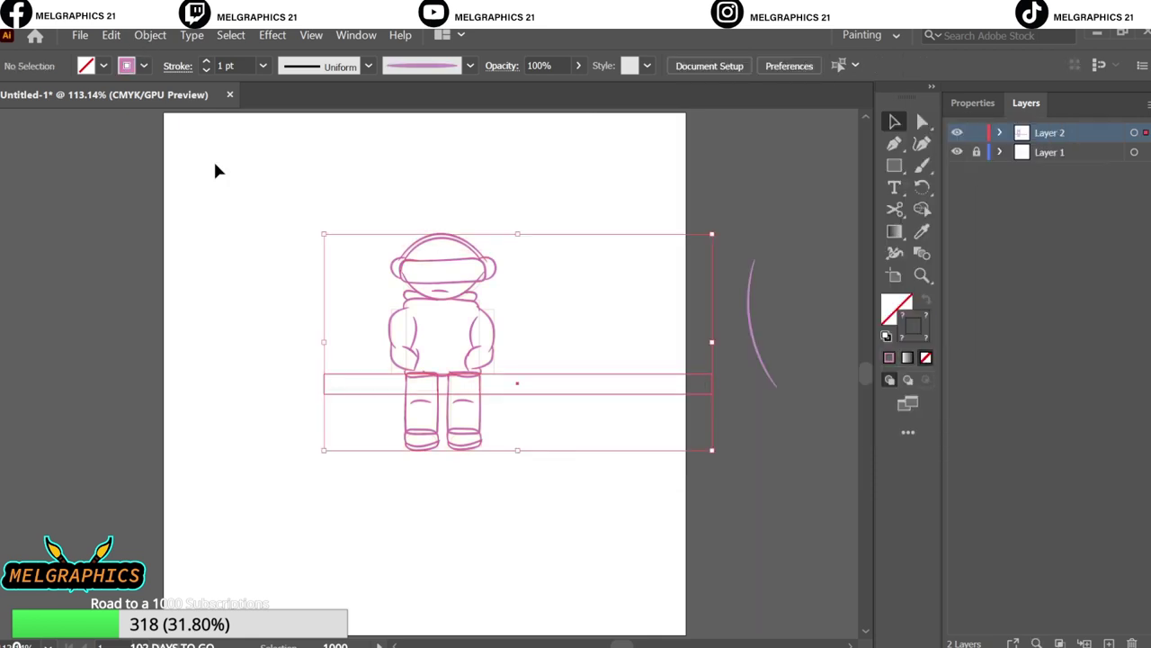
Select all the outline artwork, group it, and fade the group to 25% opacity.
key(ctrl+a)
key(alt+o)
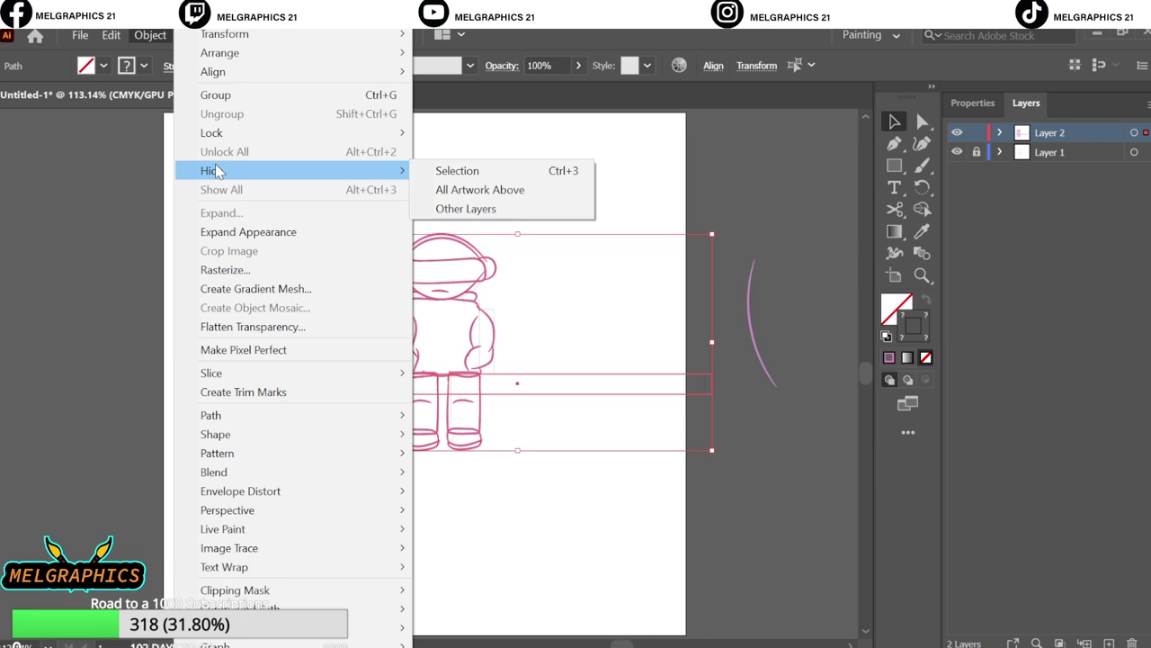
click(150, 35)
key(ctrl+a)
click(150, 35)
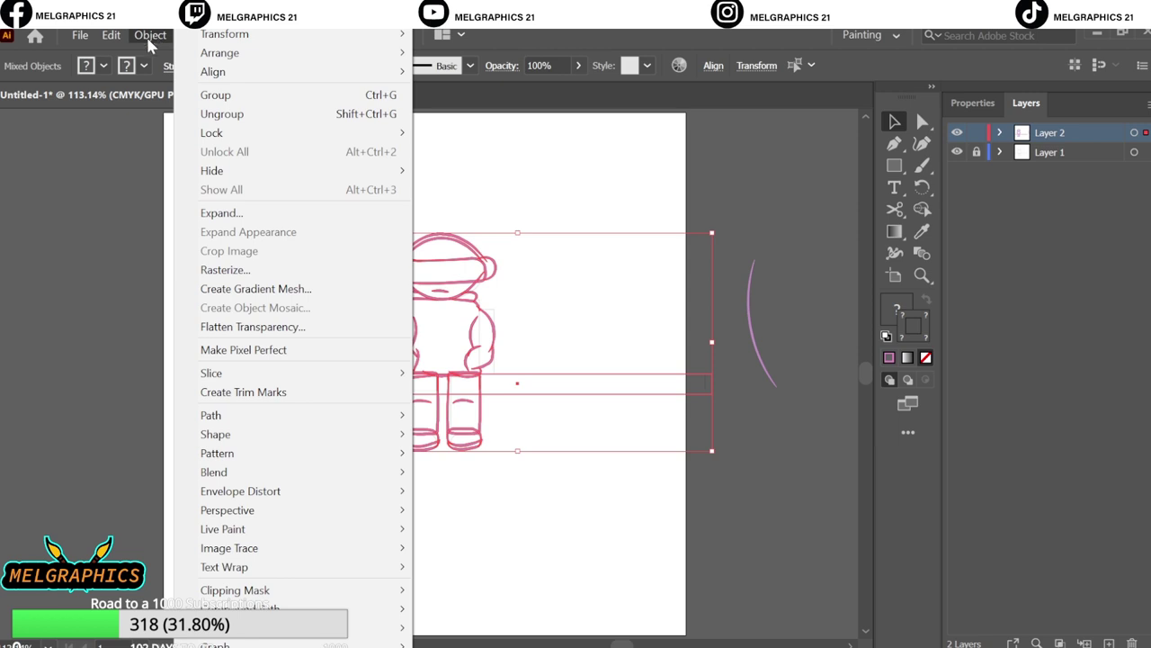
click(225, 214)
click(973, 102)
click(1024, 531)
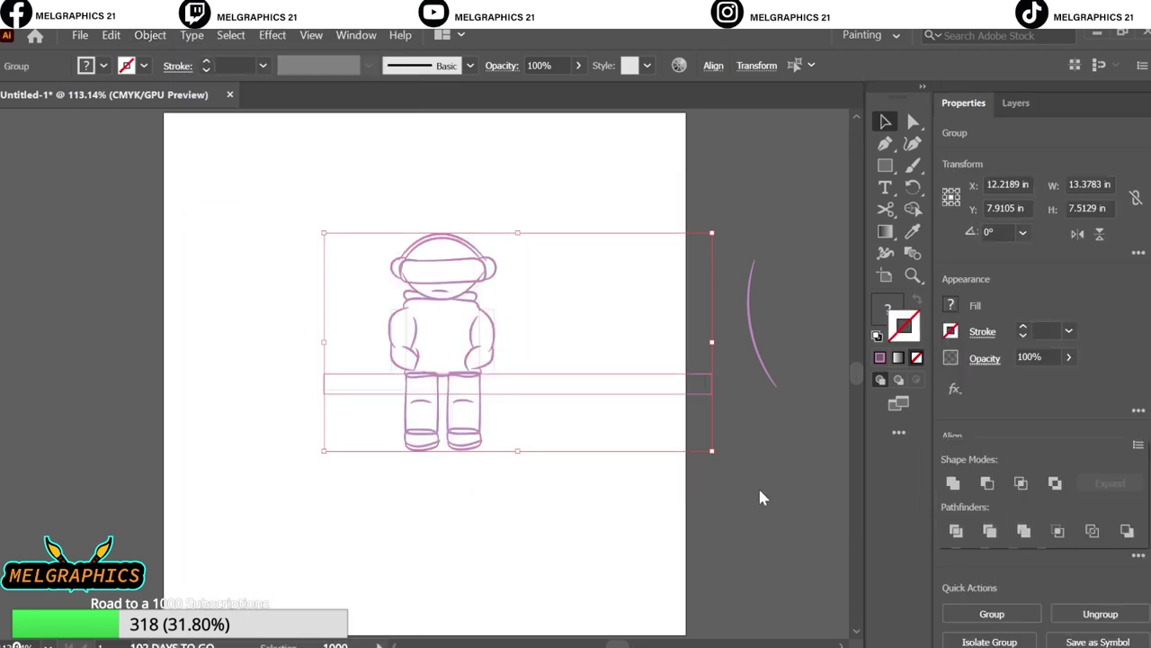
click(757, 485)
Show the Layers panel, then pick the black tapered art brush from the user brush library.
key(F7)
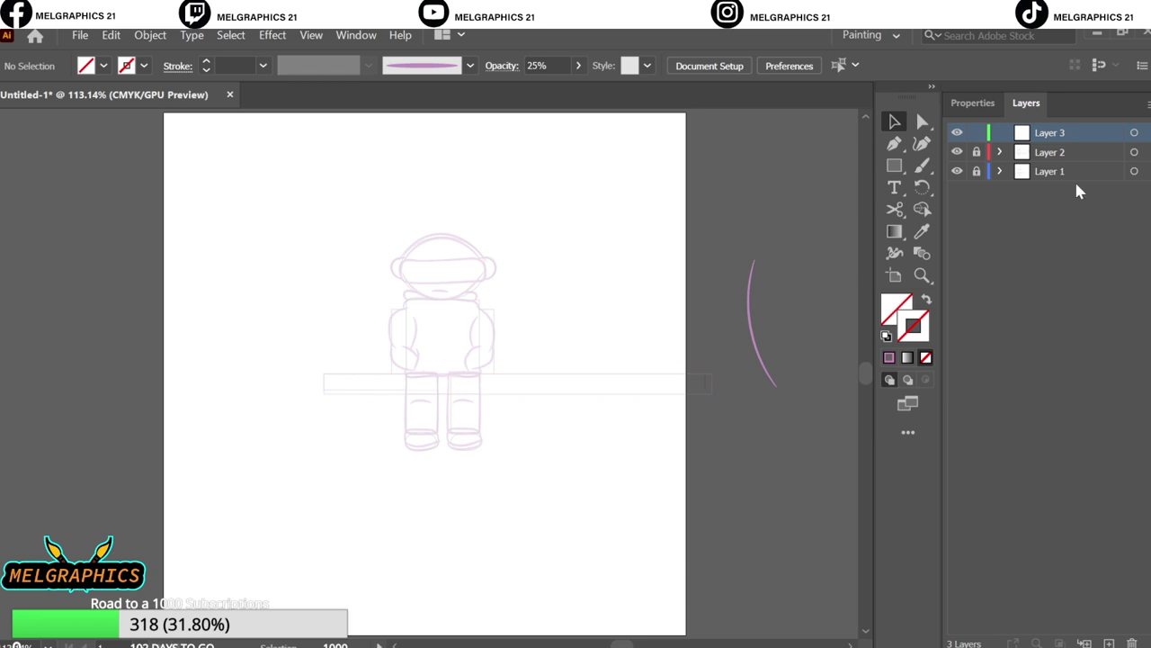
key(b)
click(470, 65)
click(290, 214)
click(488, 404)
With Art Brush 2, ink the beanie band's left curve and its top and bottom edges.
click(674, 366)
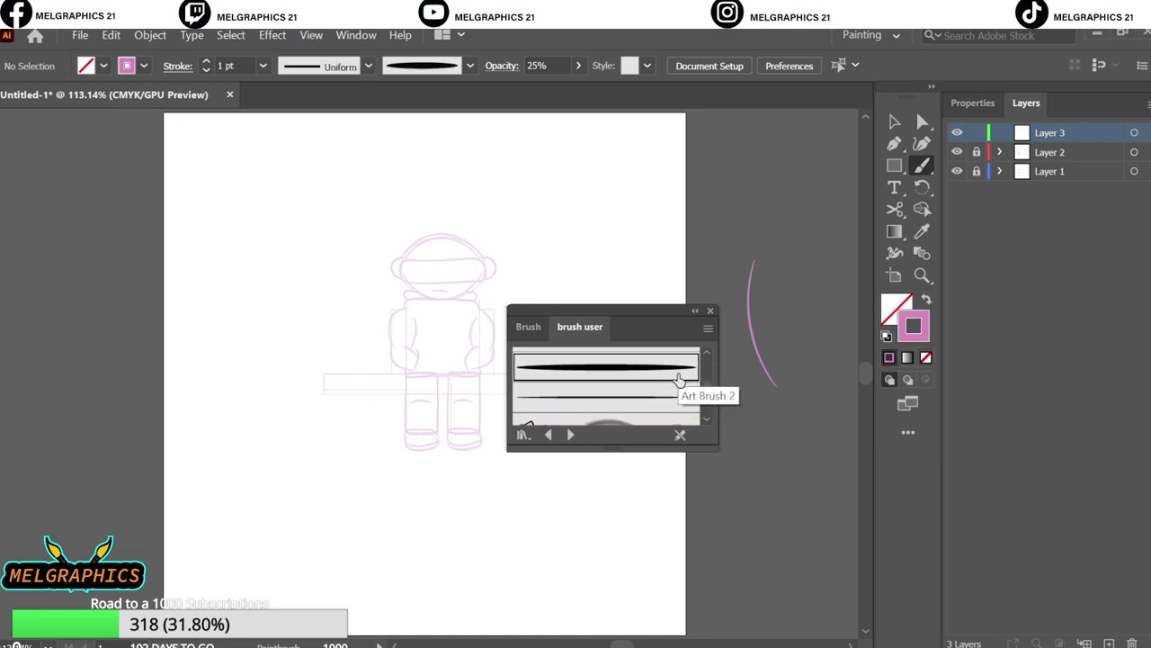
click(709, 311)
drag(797, 319, 793, 413)
scroll(267, 301, up, 10)
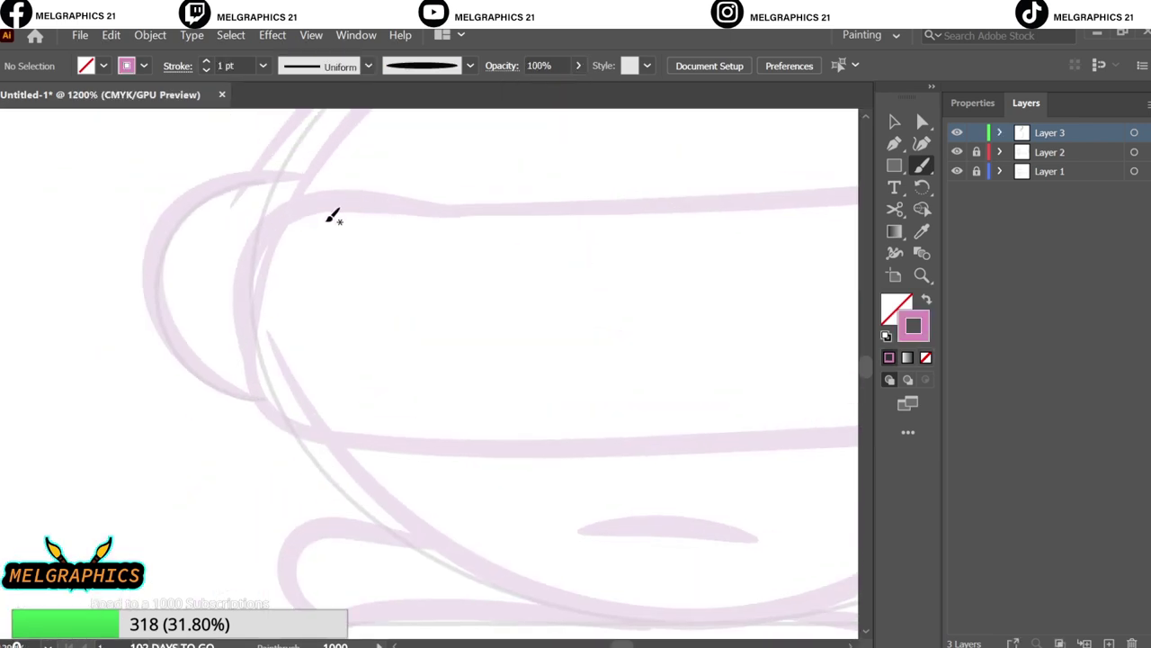
drag(330, 216, 371, 443)
scroll(428, 464, right, 3)
mouse_move(544, 441)
mouse_down()
mouse_move(609, 424)
mouse_move(727, 311)
mouse_move(689, 303)
mouse_move(164, 371)
mouse_up()
scroll(321, 373, right, 3)
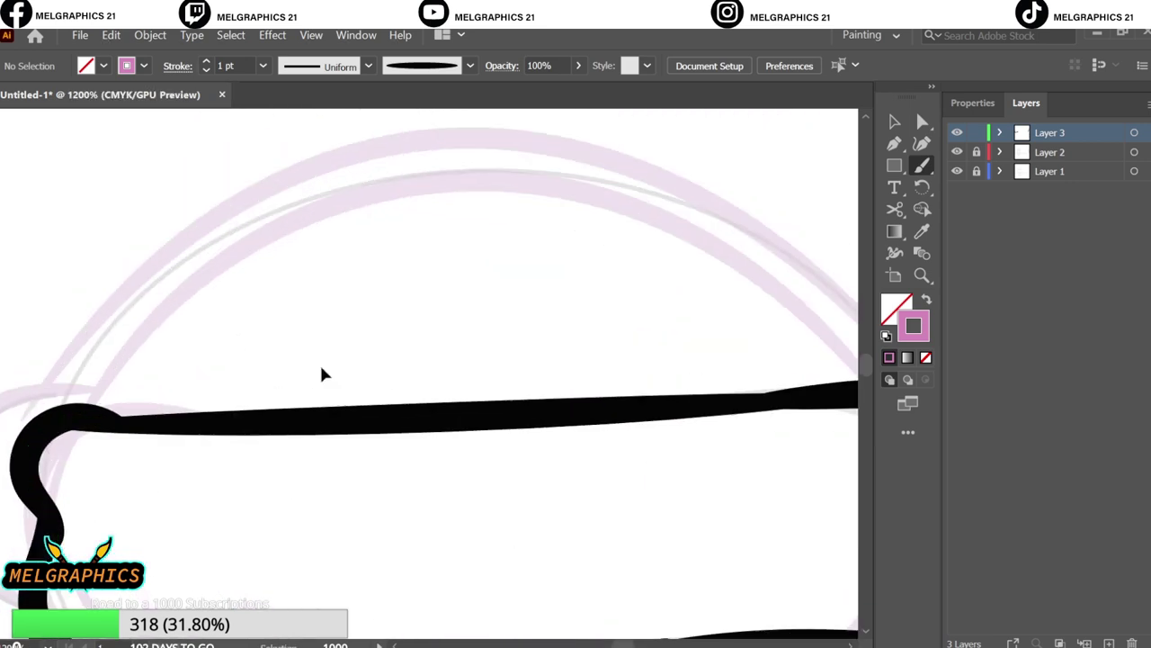
scroll(540, 342, down, 2)
scroll(372, 390, left, 5)
scroll(270, 414, down, 2)
scroll(186, 437, right, 5)
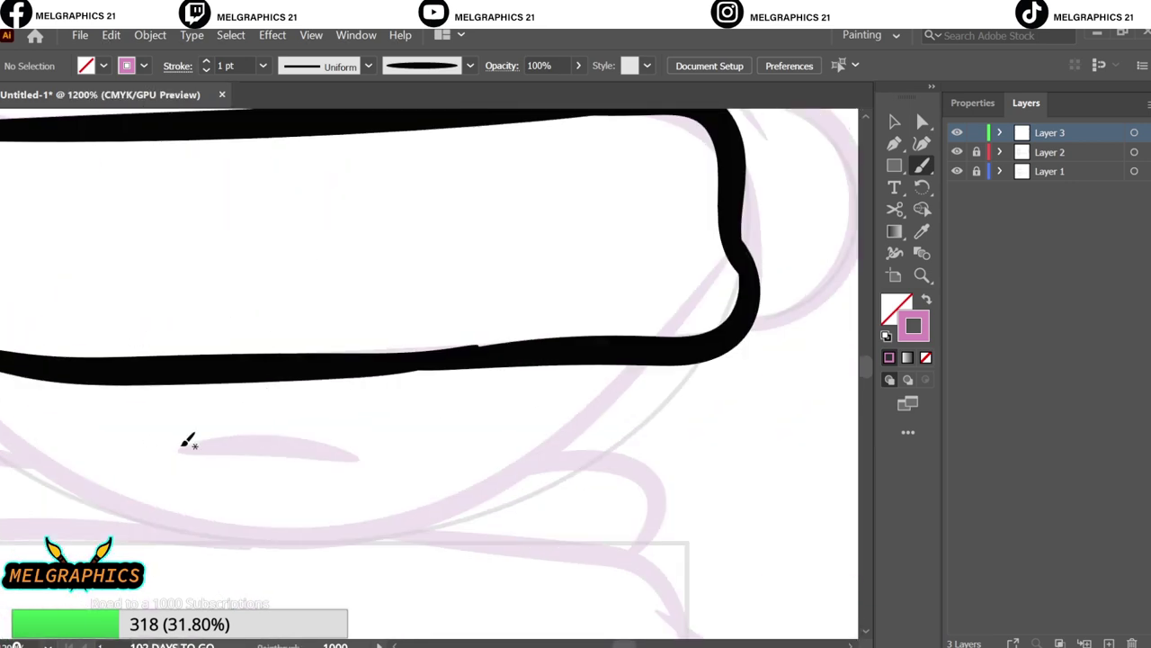
scroll(157, 456, left, 1)
Paint the mouth strokes below the band and thin the lower line to 0.25 pt.
drag(718, 383, 743, 362)
drag(322, 490, 383, 483)
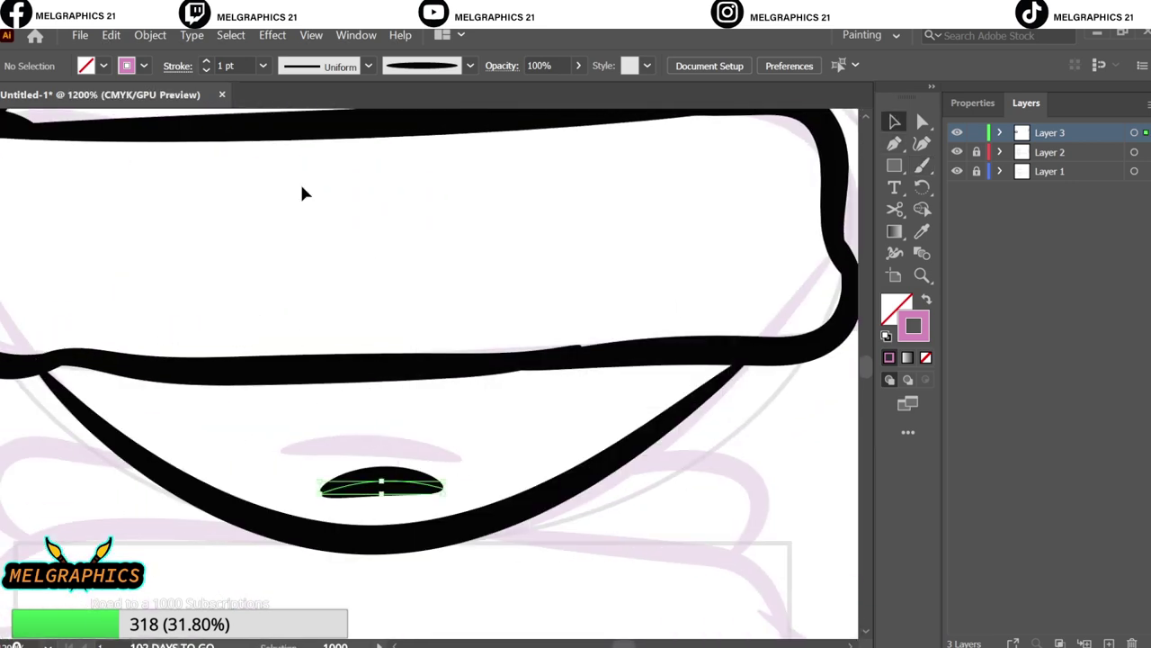
click(263, 65)
click(279, 82)
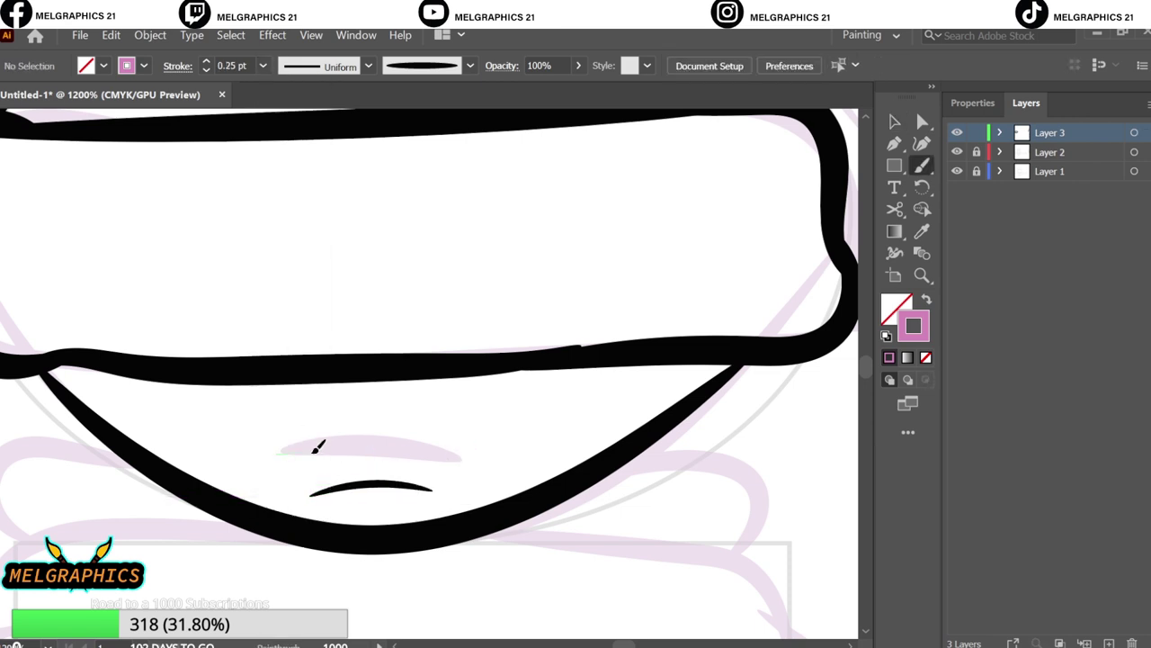
Replace the upper mouth stroke with a thicker stroke above the thin line.
click(360, 449)
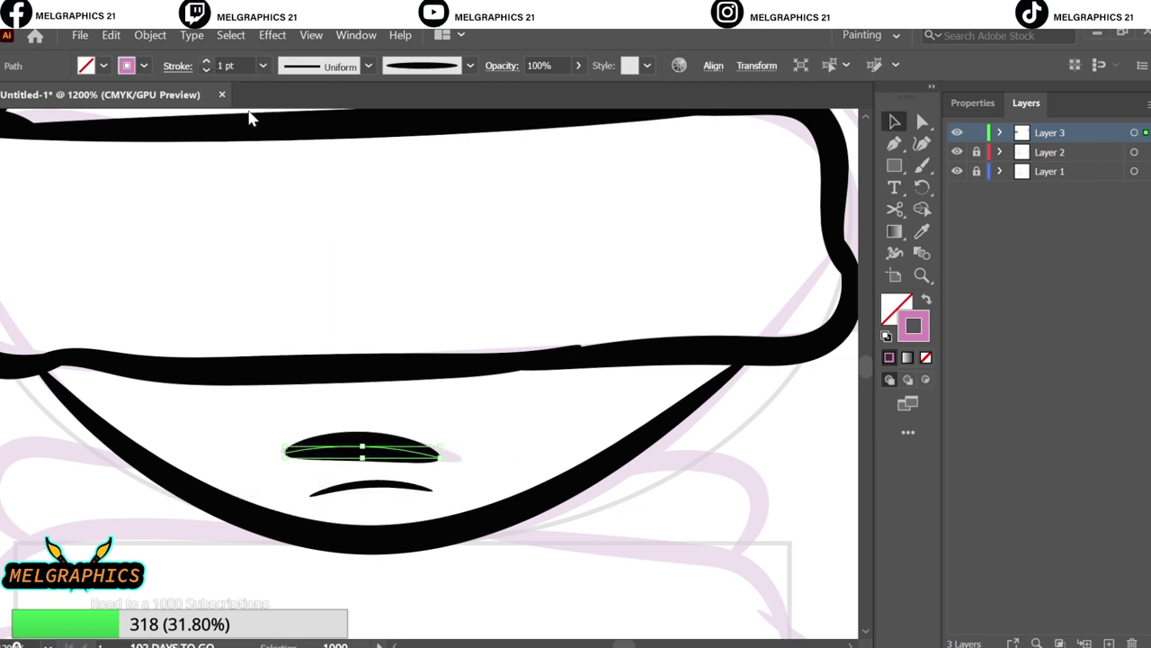
key(Delete)
key(b)
drag(241, 435, 423, 439)
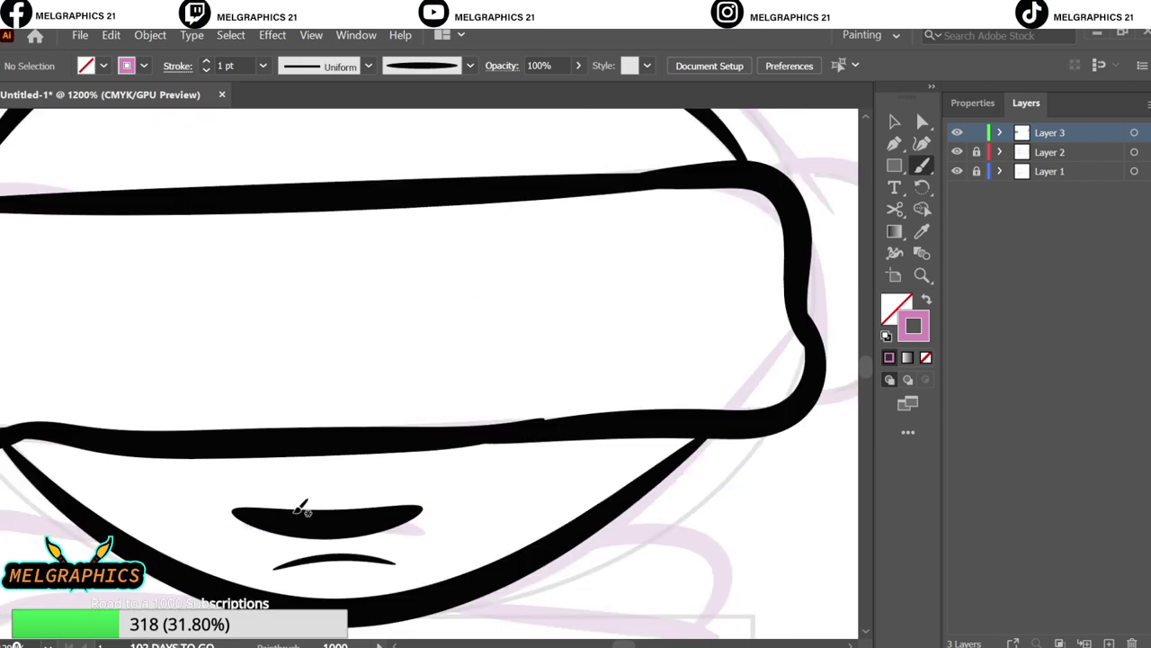
scroll(232, 437, up, 3)
scroll(231, 437, down, 5)
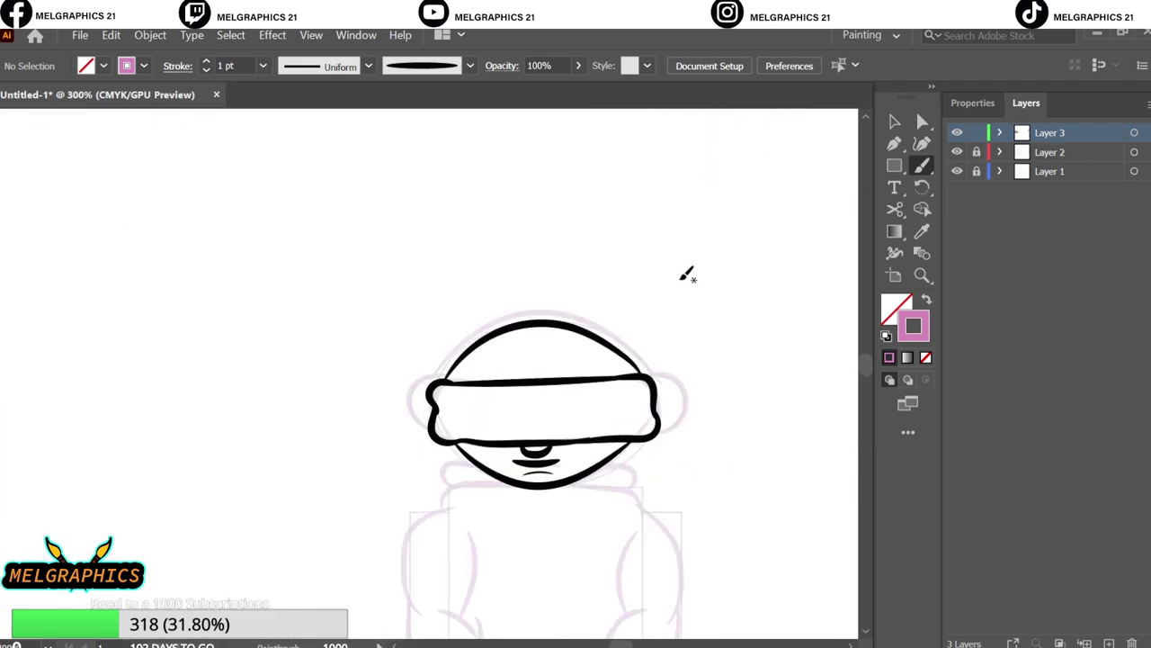
scroll(558, 512, up, 3)
At 0.5 pt, paint a vertical rib and duplicate it to fill the beanie band.
key(bracketleft)
key(bracketleft)
drag(121, 295, 117, 464)
drag(221, 378, 341, 386)
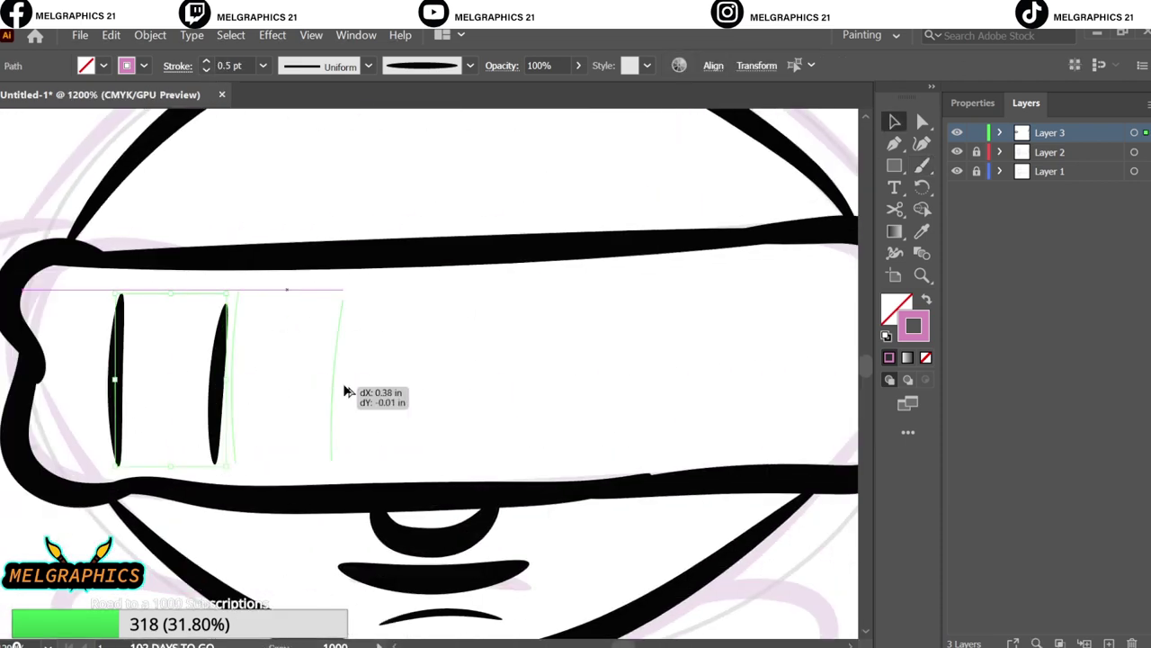
drag(419, 390, 488, 386)
scroll(259, 482, up, 5)
key(b)
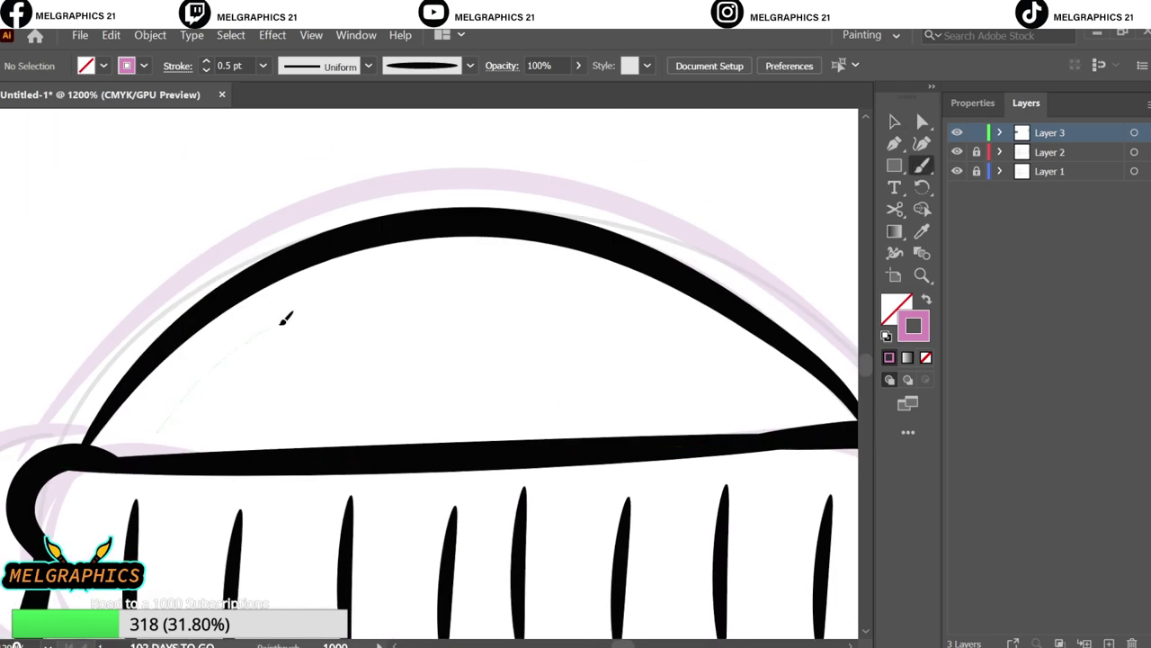
key(ctrl+0)
Paint a loop flap at the beanie band's left end.
click(956, 171)
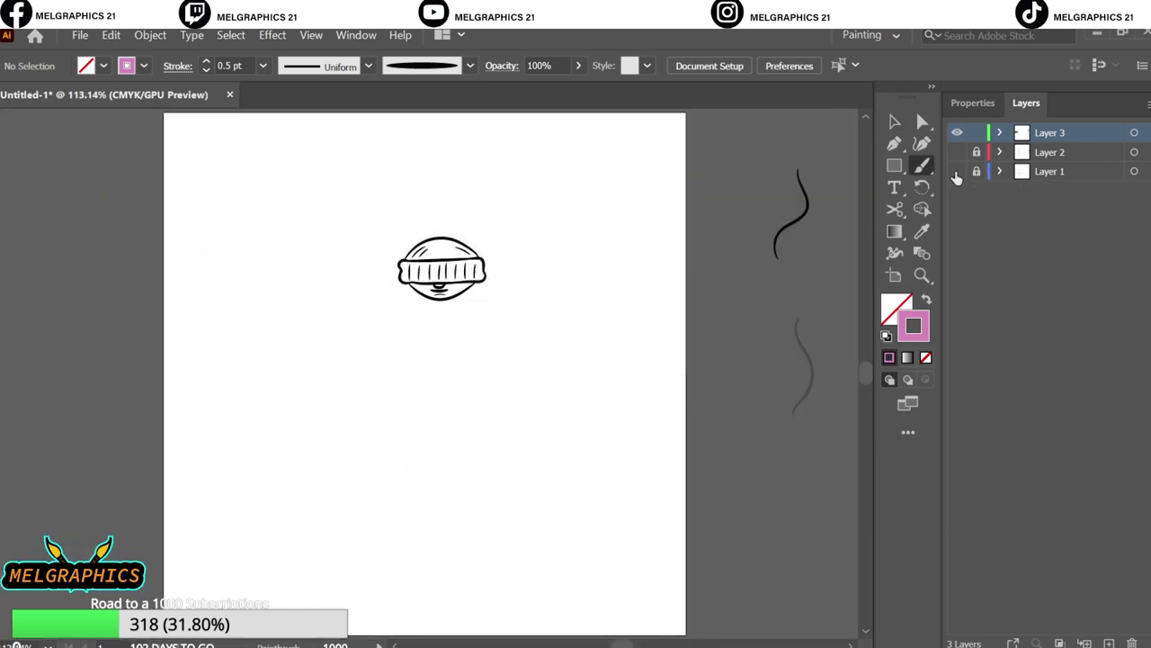
click(956, 171)
scroll(527, 225, up, 5)
scroll(225, 398, up, 2)
drag(216, 526, 241, 396)
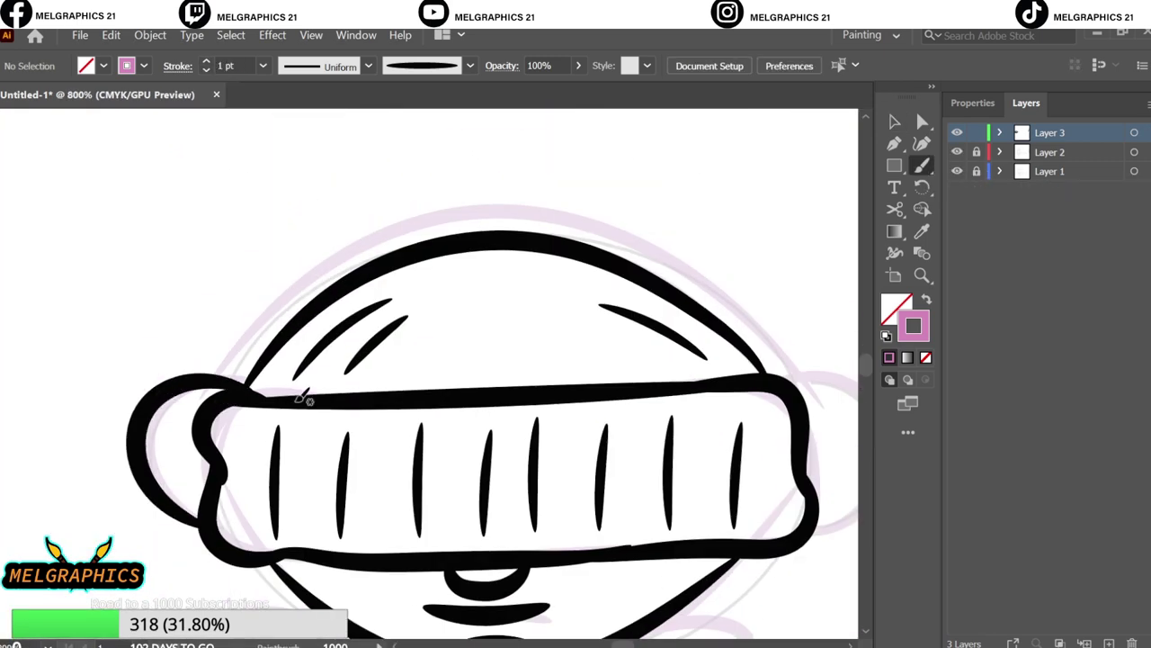
Reflect a copy of the loop and align it at the band's right end.
key(v)
scroll(303, 397, right, 3)
right_click(101, 449)
click(341, 465)
click(785, 451)
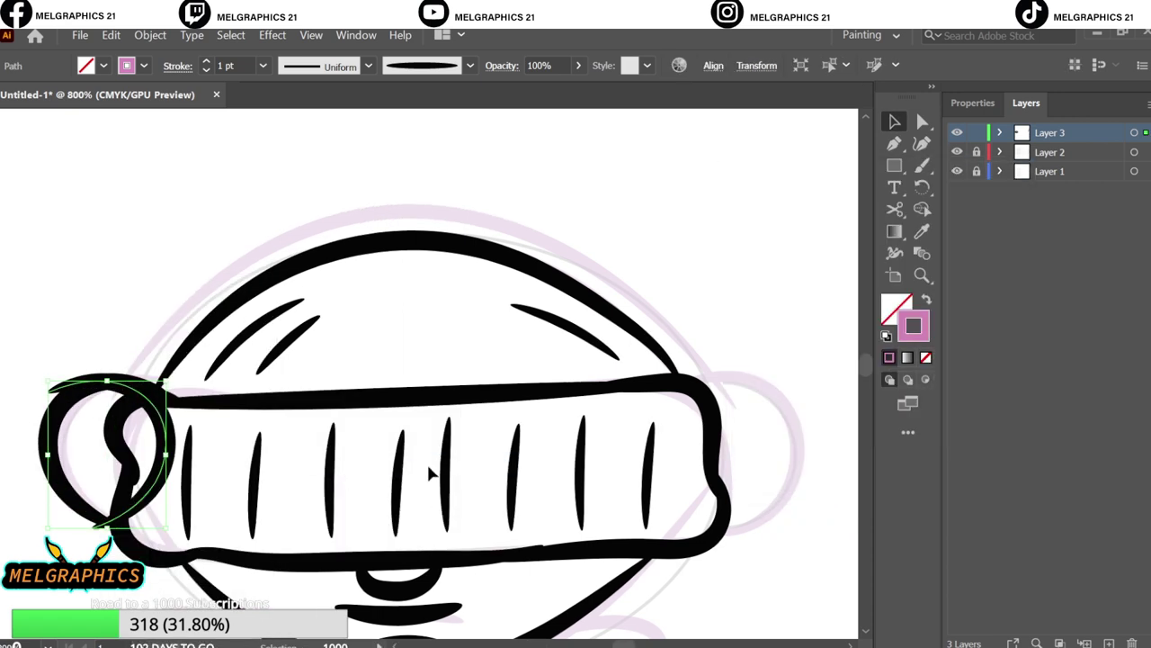
drag(155, 531, 802, 539)
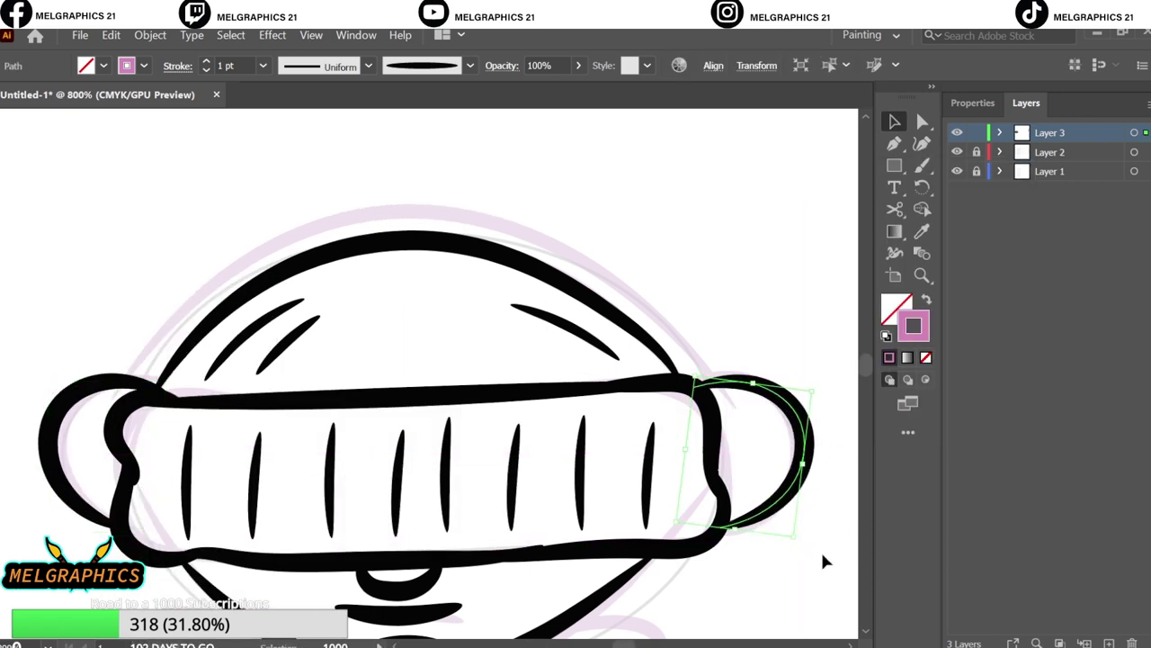
click(801, 442)
drag(805, 441, 796, 426)
key(ctrl+shift+a)
Paint a highlight stroke on the beanie's crown and check it against the sketch.
key(b)
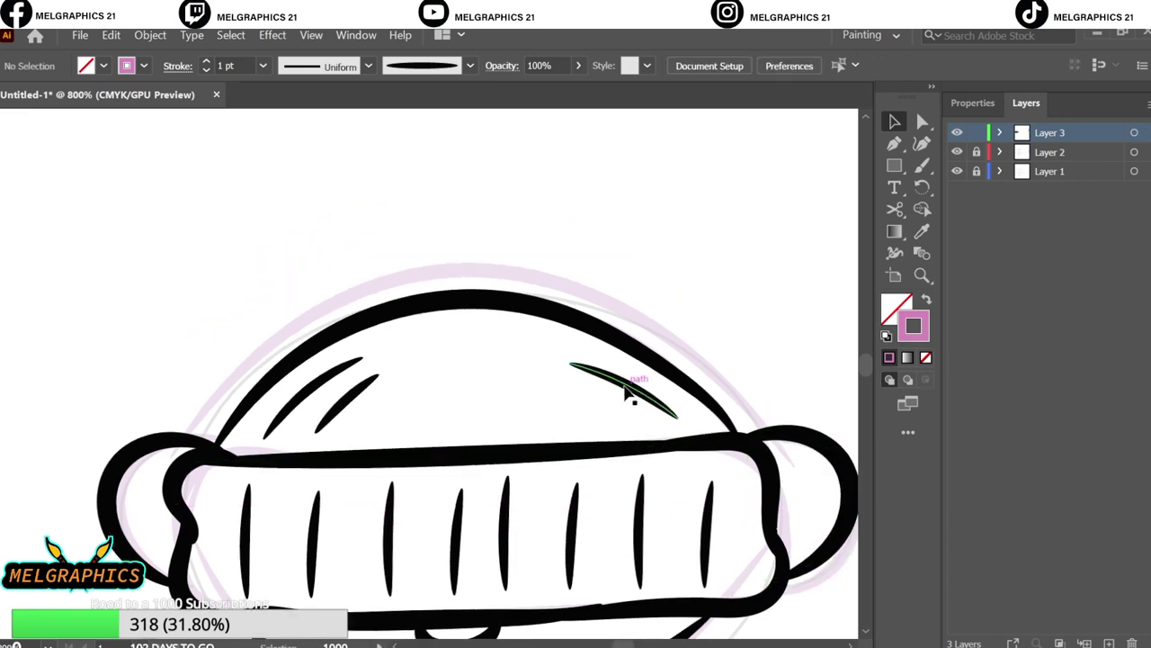
scroll(129, 393, up, 2)
drag(681, 418, 684, 417)
key(ctrl+0)
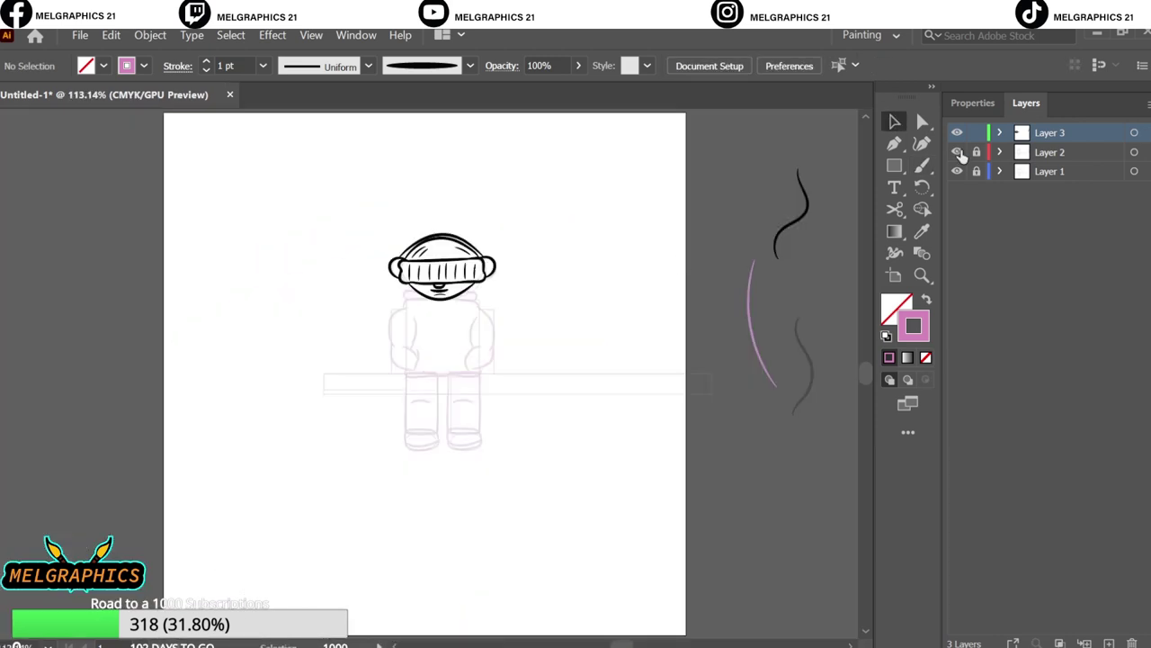
click(957, 152)
click(957, 152)
scroll(396, 384, up, 5)
key(ctrl+0)
key(v)
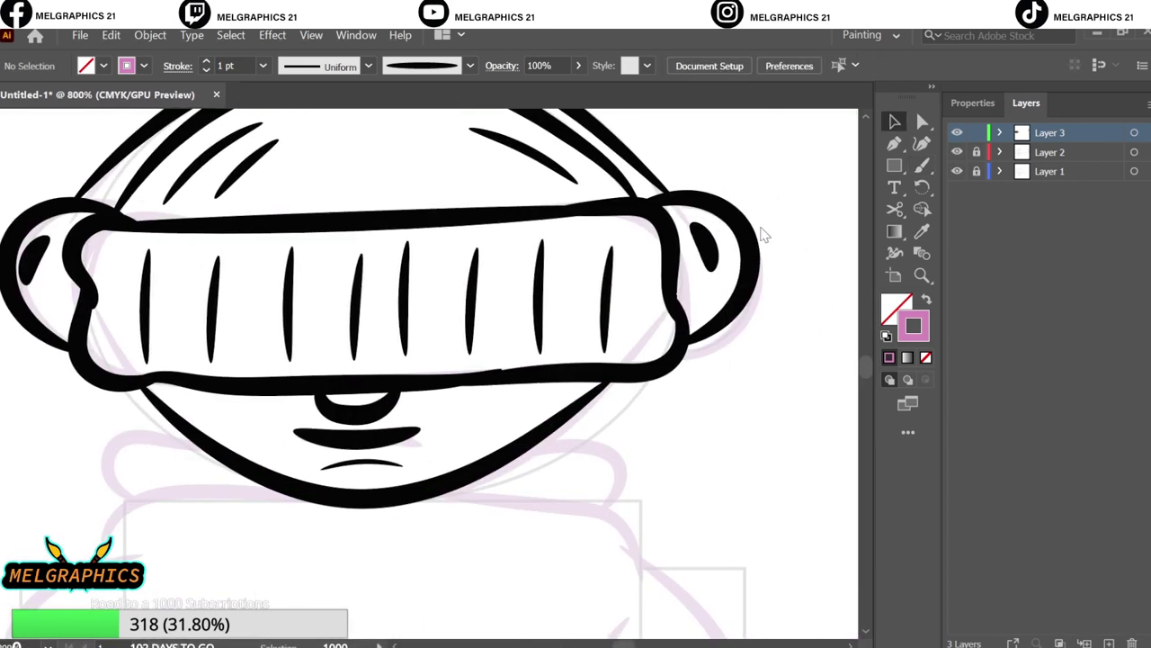
click(359, 224)
scroll(236, 286, up, 5)
scroll(232, 284, down, 3)
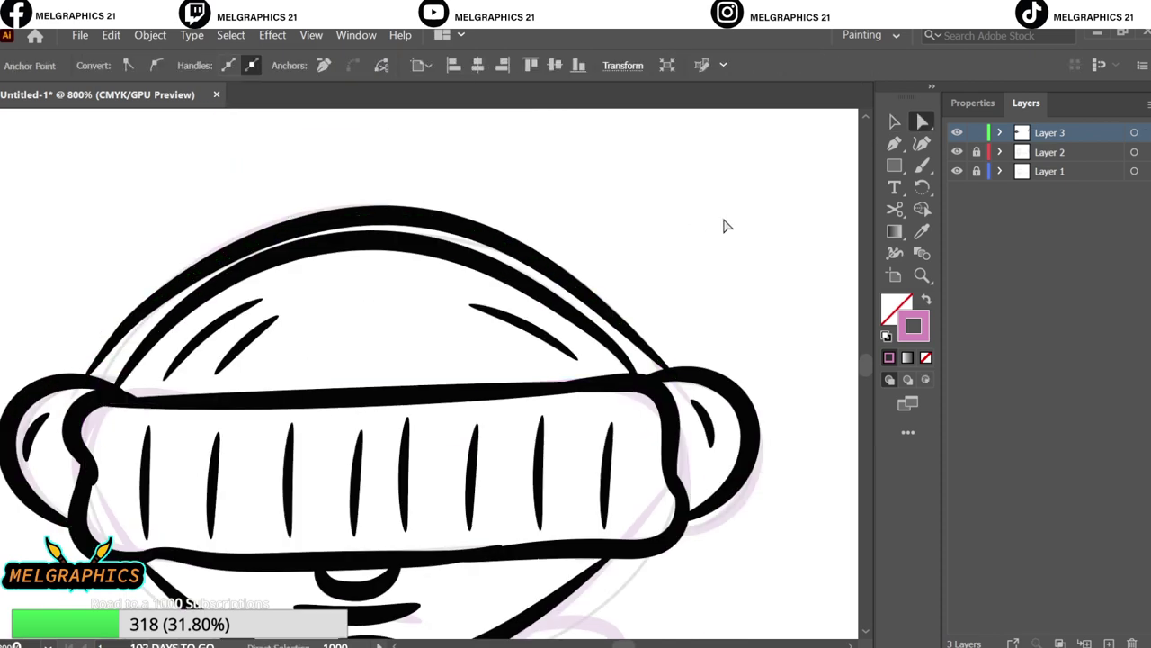
Ink the jacket's shoulder curve and the left arm's outer and lower curves.
key(b)
scroll(313, 299, up, 5)
scroll(471, 332, down, 2)
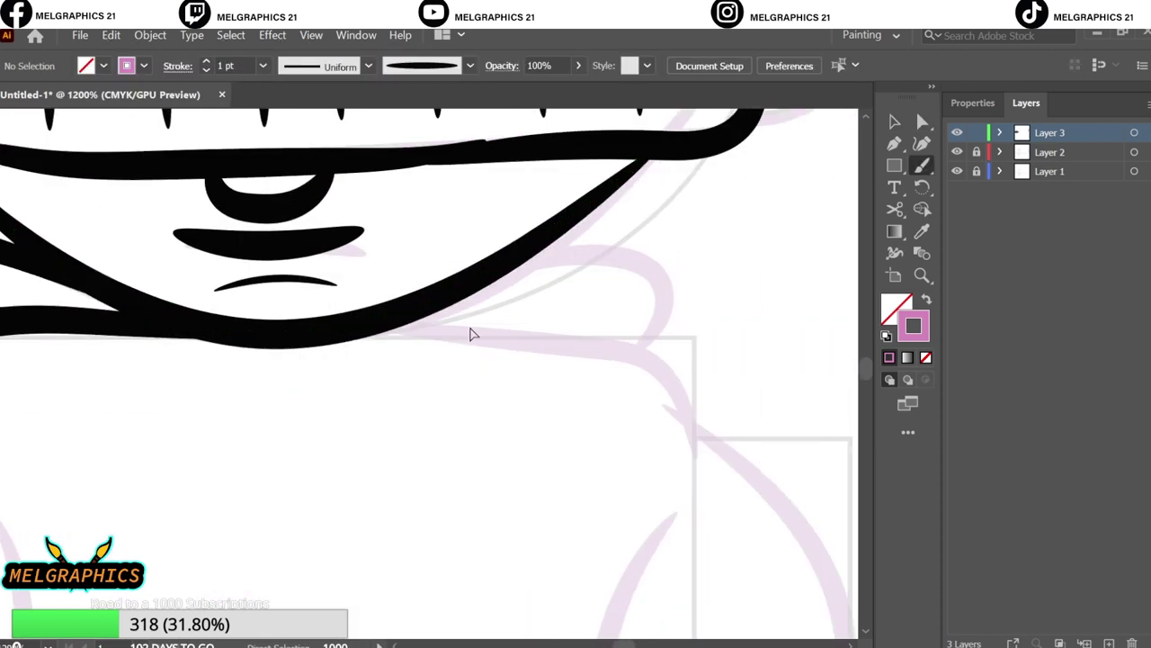
scroll(489, 386, down, 3)
scroll(322, 149, up, 5)
drag(319, 154, 217, 263)
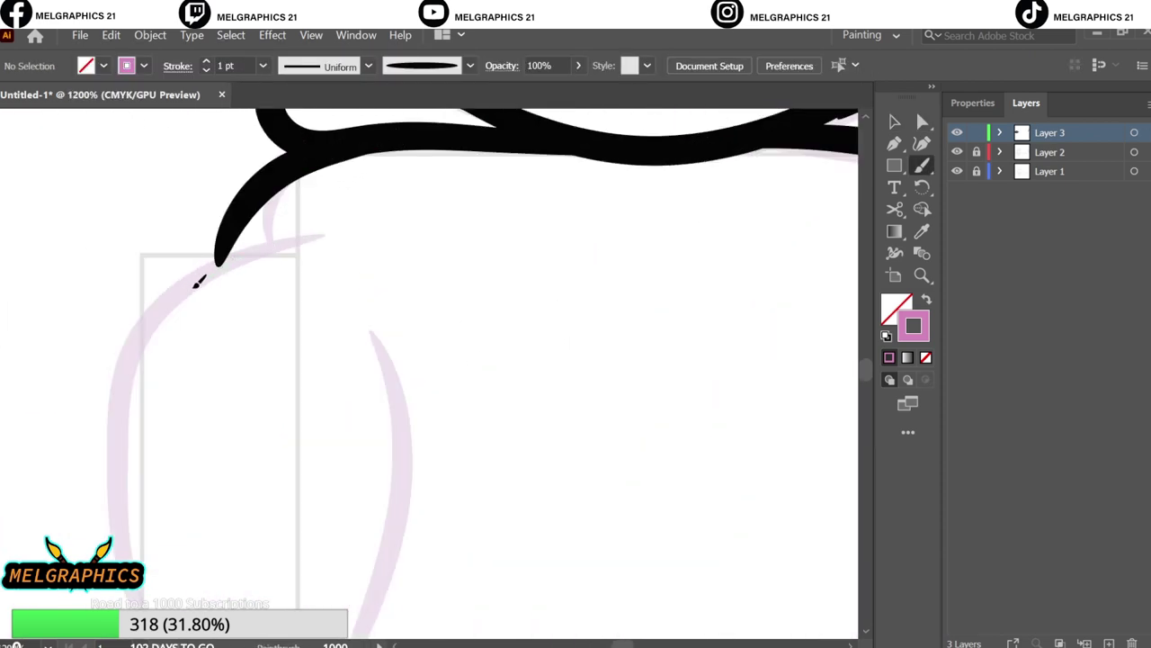
scroll(245, 176, down, 2)
drag(109, 356, 206, 234)
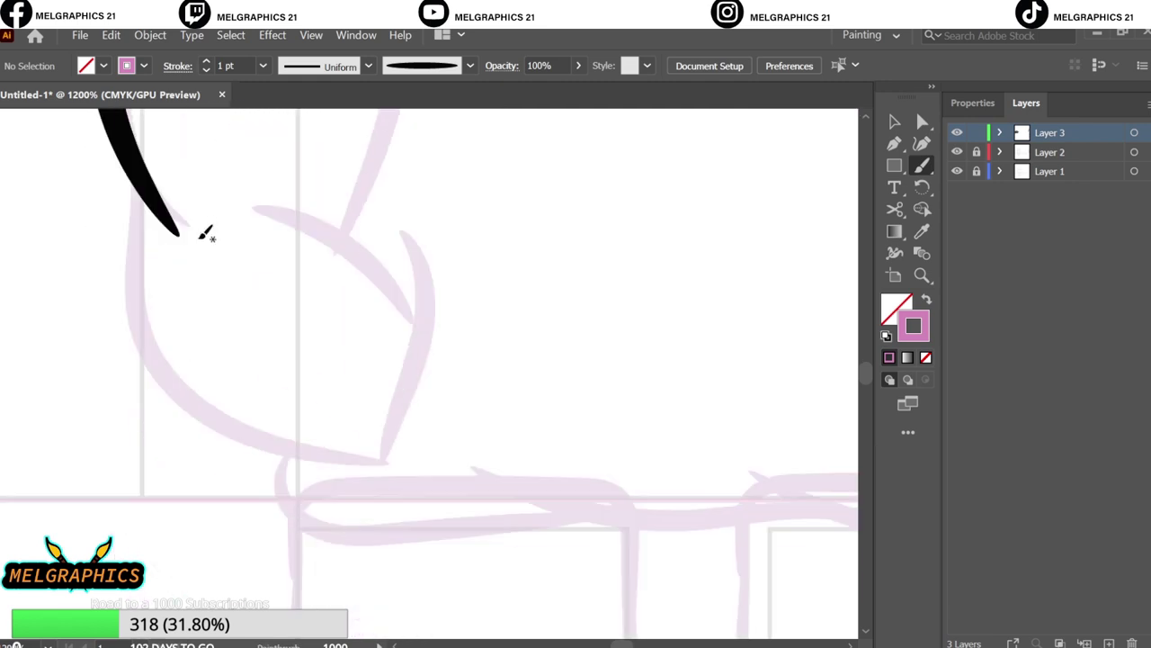
drag(307, 449, 378, 464)
scroll(303, 442, up, 3)
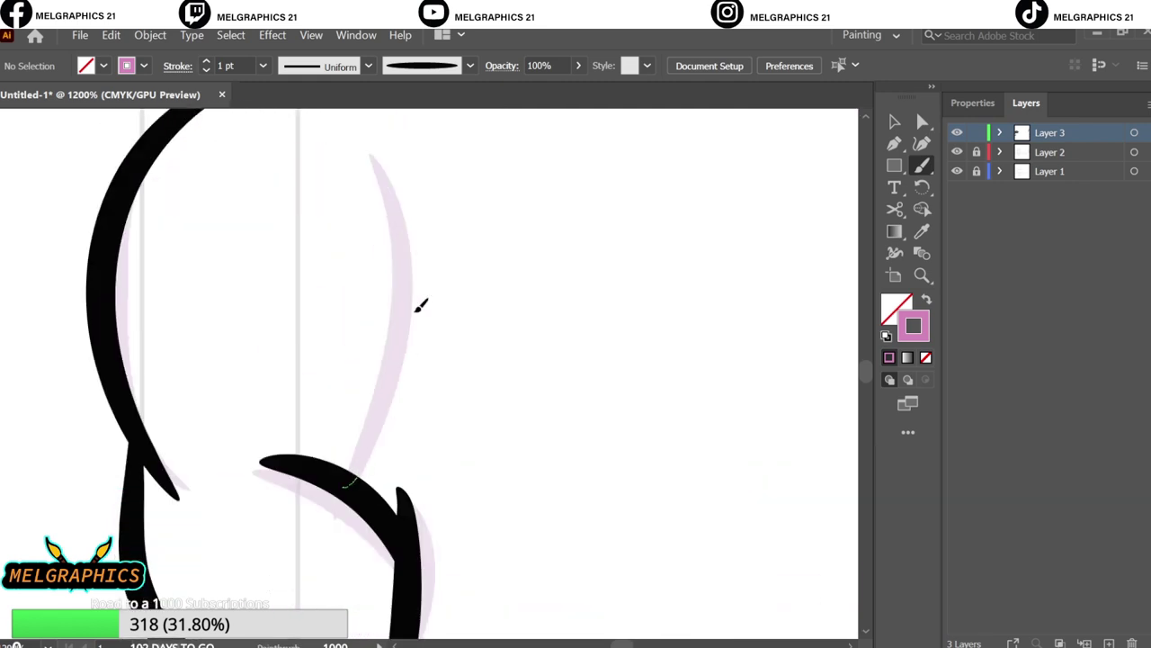
Mirror the left arm strokes to create the right arm.
scroll(420, 303, right, 2)
key(ctrl+minus)
key(ctrl+minus)
key(v)
click(175, 206)
right_click(211, 186)
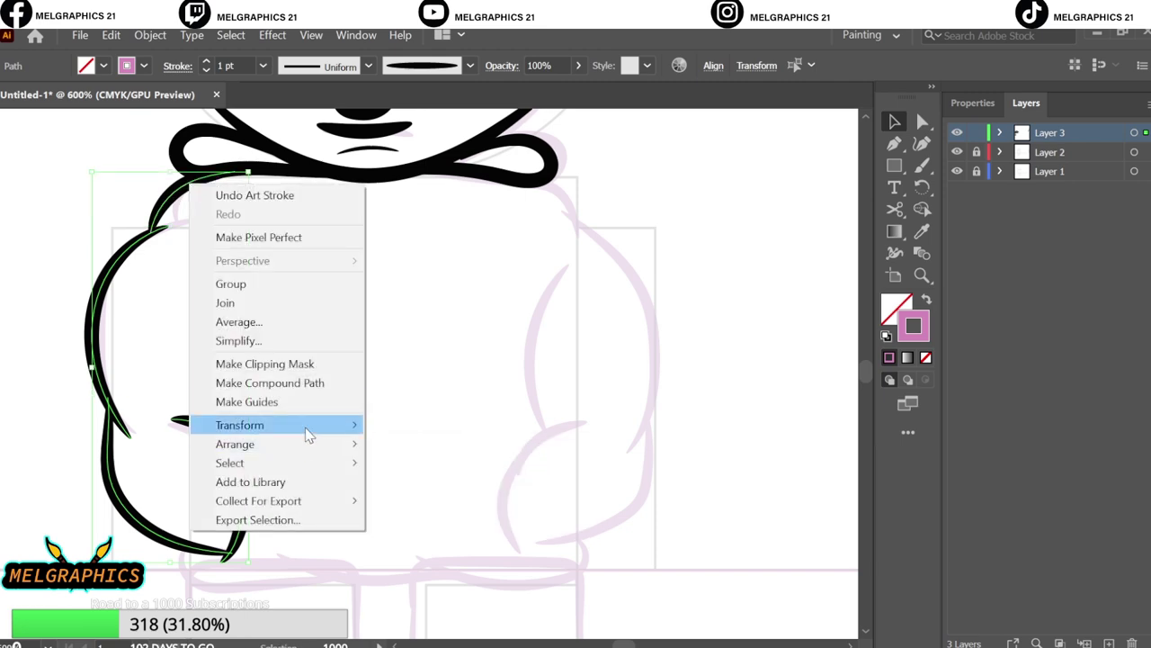
key(Escape)
key(ctrl+d)
scroll(491, 362, down, 5)
scroll(491, 363, up, 6)
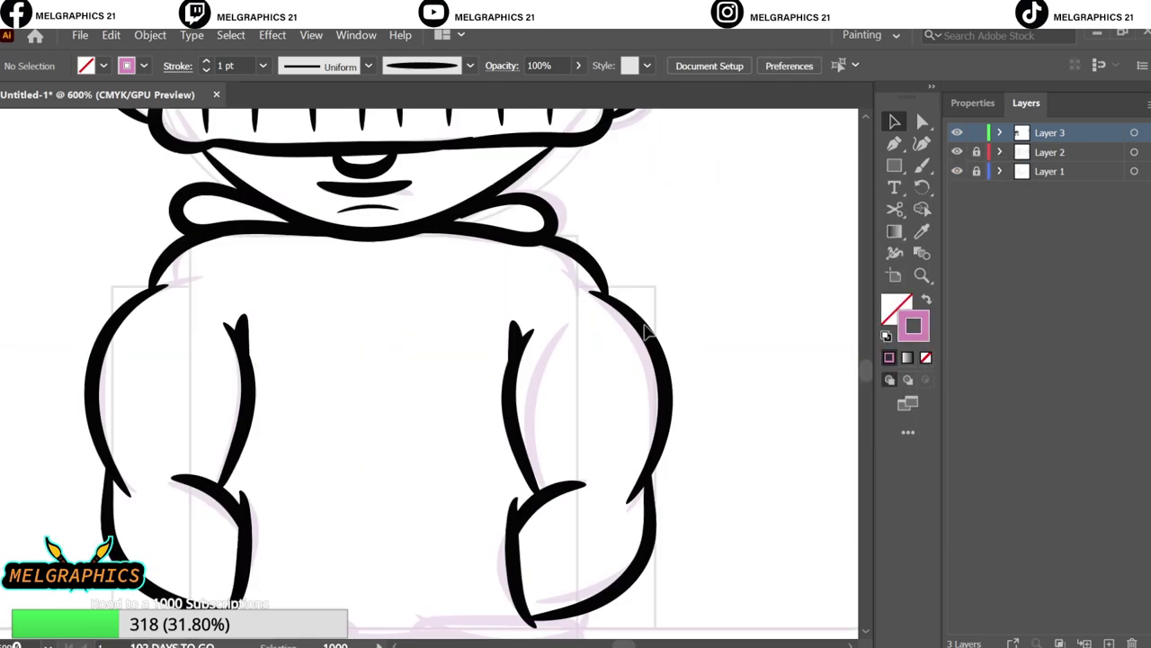
click(770, 491)
scroll(770, 491, down, 1)
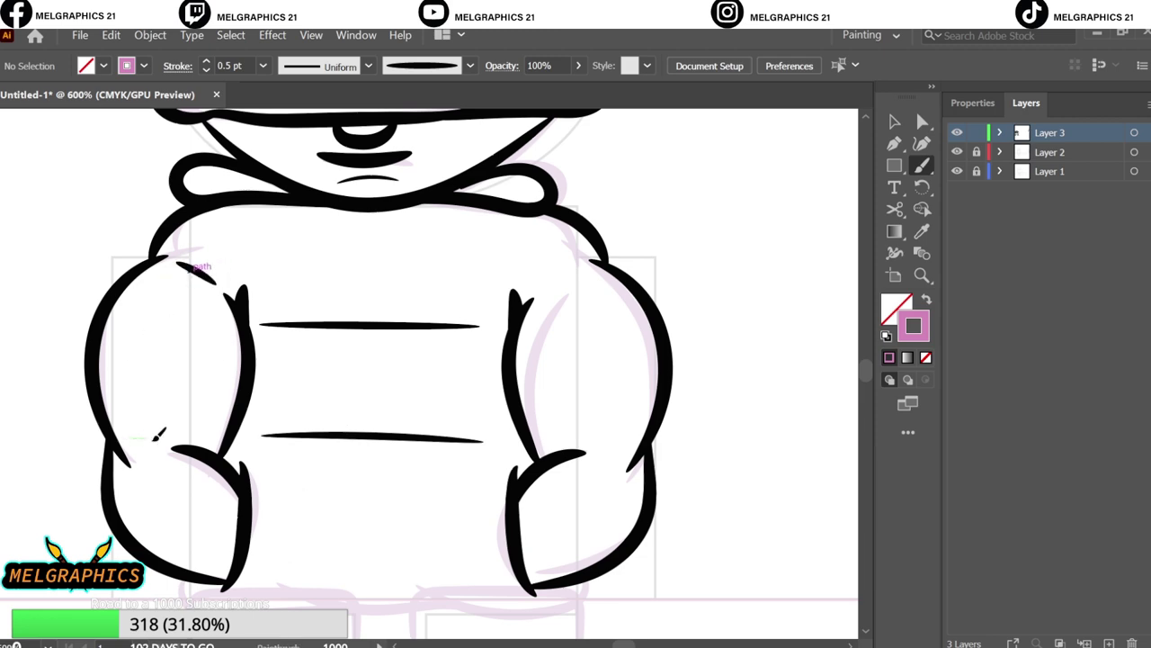
scroll(344, 321, up, 3)
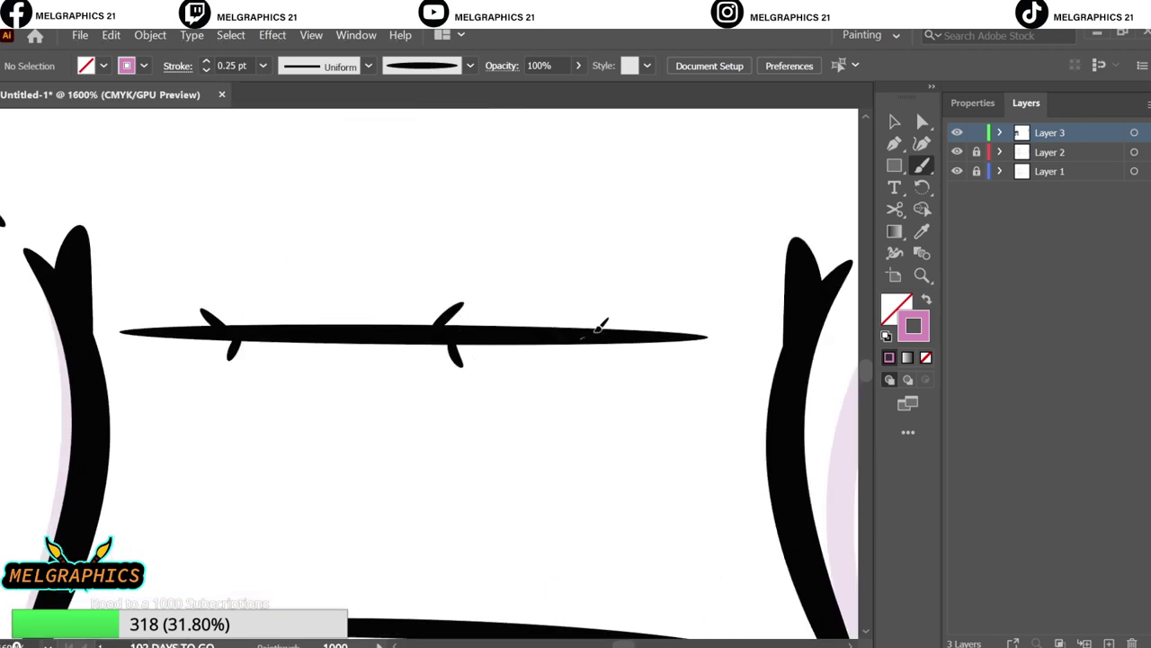
Add stitch tick marks along the upper and lower jacket seams.
drag(597, 329, 608, 317)
scroll(514, 404, down, 5)
scroll(270, 396, up, 4)
drag(237, 374, 268, 400)
drag(509, 387, 496, 431)
scroll(367, 299, right, 5)
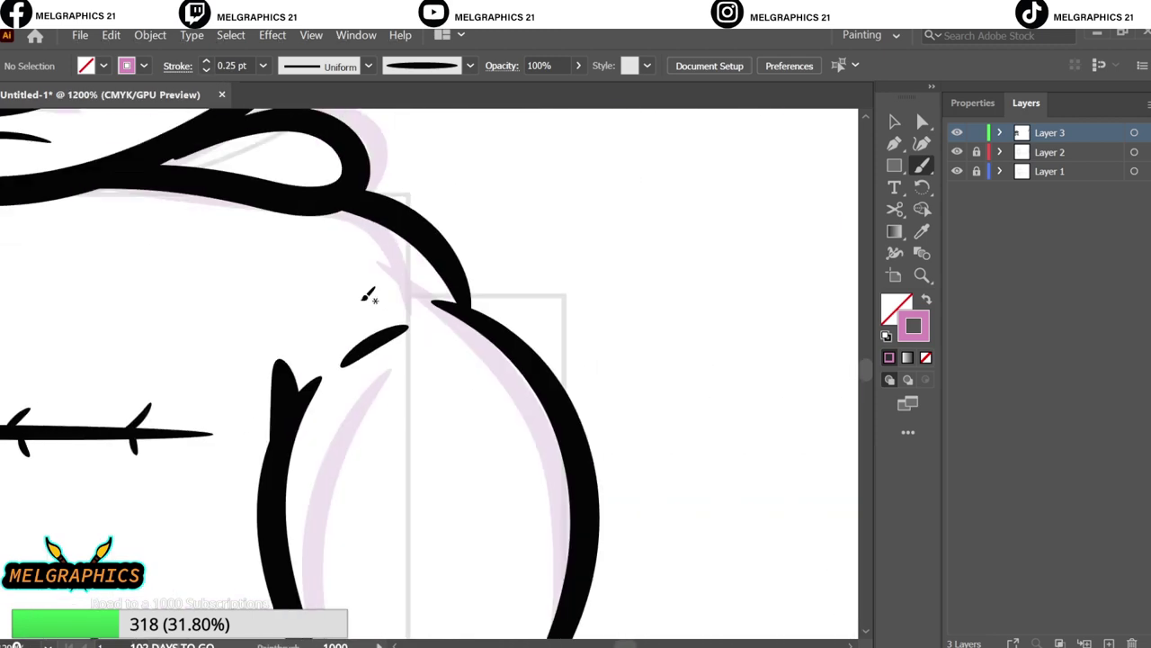
scroll(387, 356, down, 3)
scroll(459, 450, right, 5)
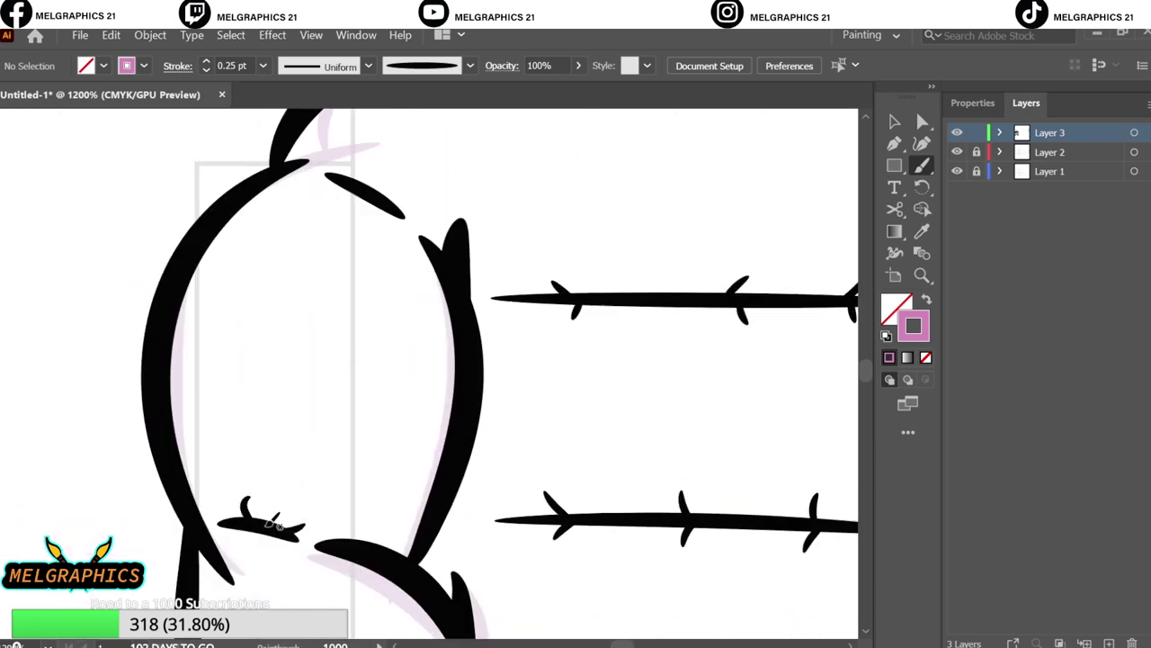
scroll(380, 403, up, 3)
key(ctrl+0)
Hide Layer 1 and draw another seam line below the tick-marked line.
click(957, 171)
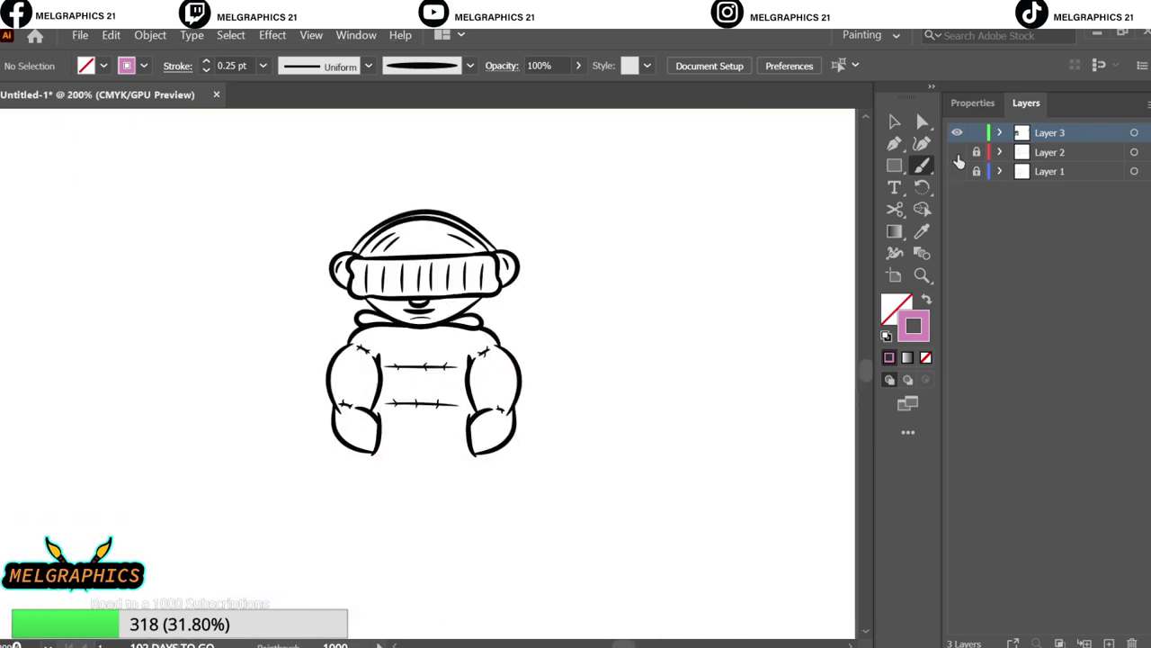
scroll(299, 239, up, 5)
drag(261, 244, 733, 251)
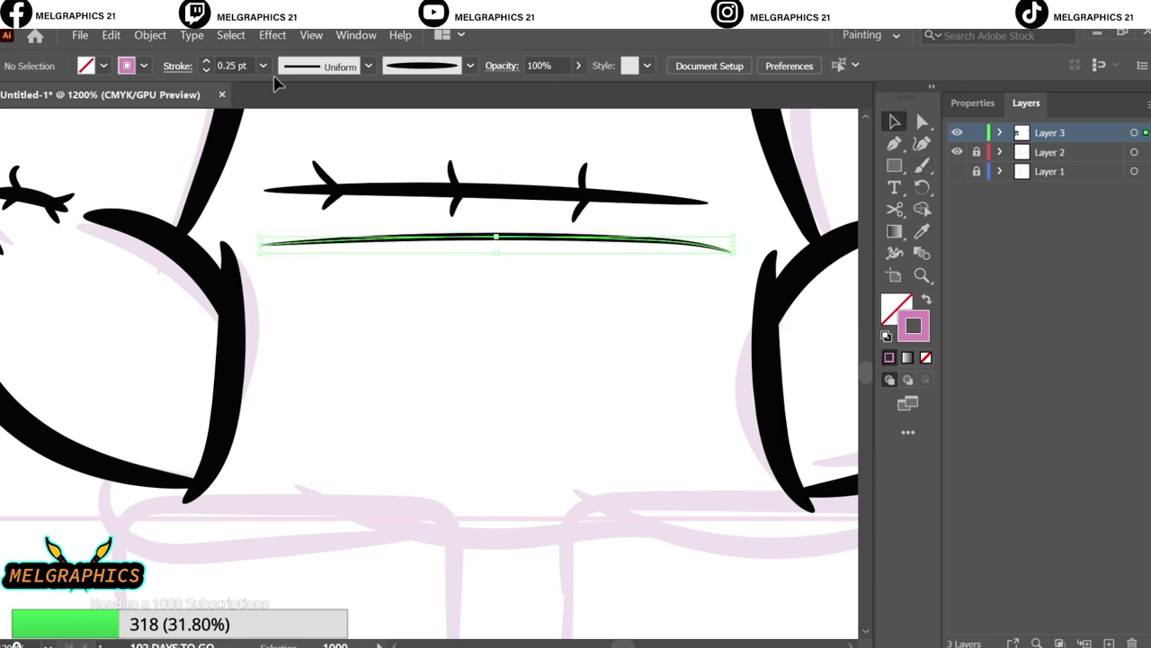
scroll(547, 325, down, 3)
scroll(548, 325, up, 3)
scroll(820, 386, down, 5)
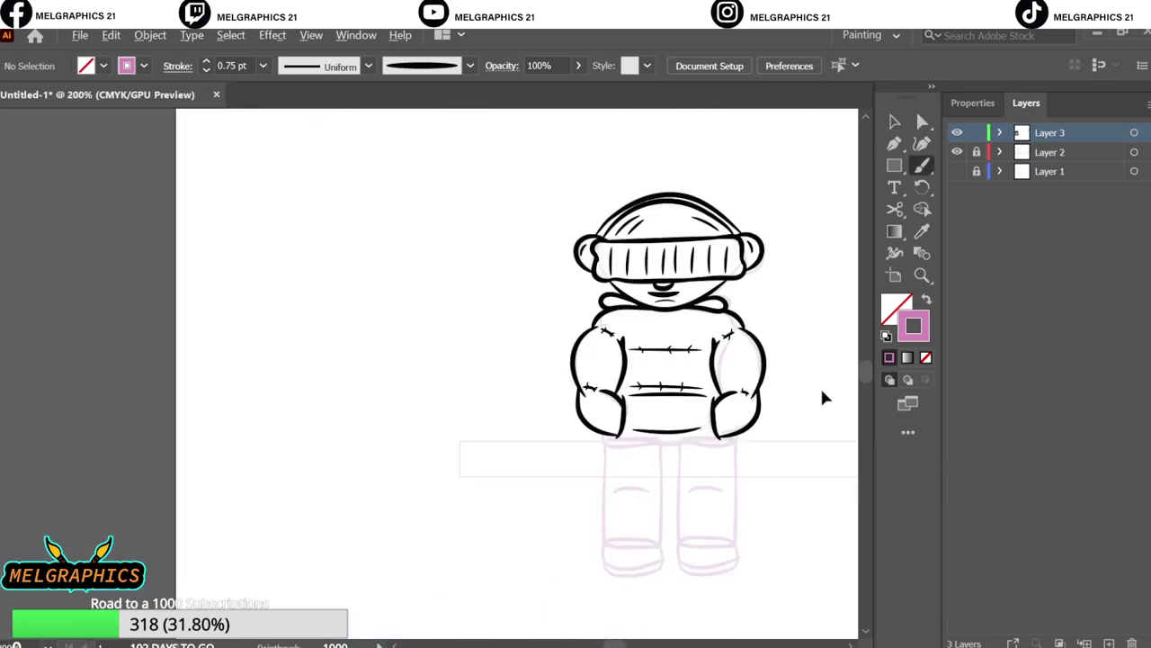
scroll(821, 386, up, 1)
scroll(540, 486, up, 1)
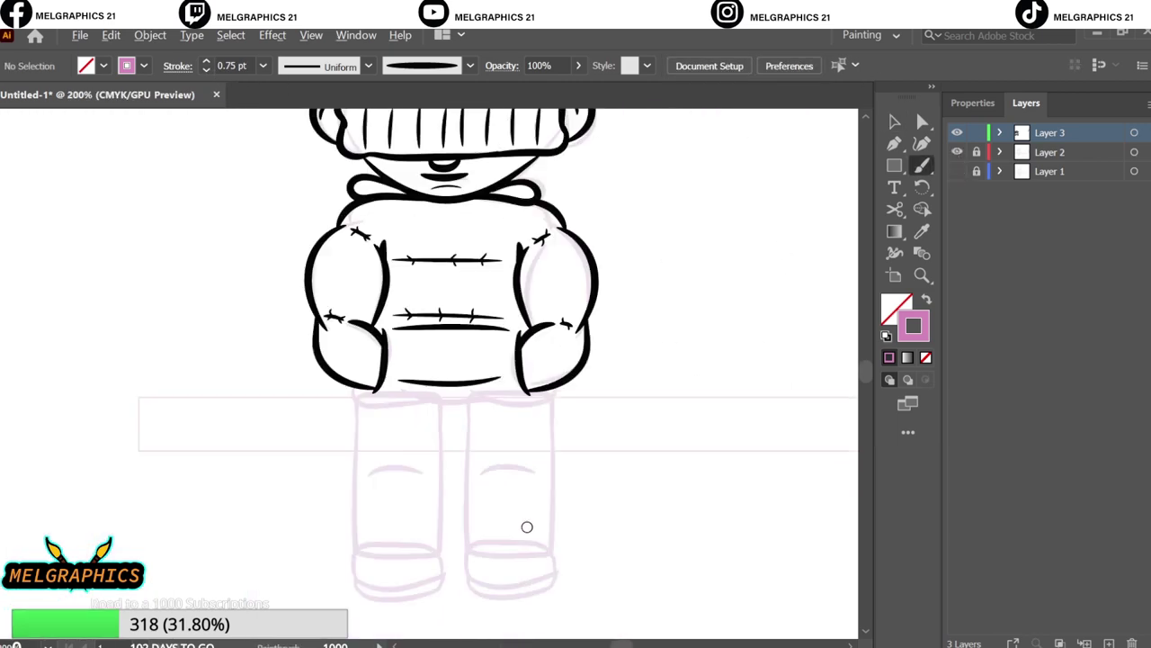
scroll(527, 527, up, 4)
scroll(297, 360, down, 1)
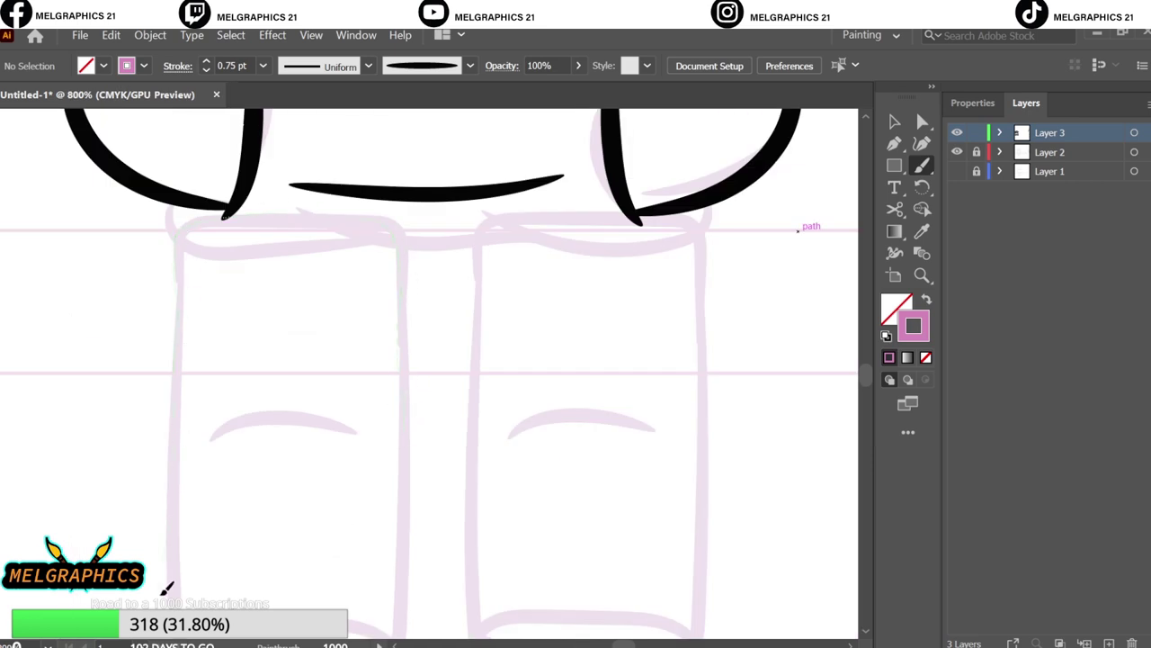
scroll(270, 504, down, 2)
Draw the left leg rectangle with a black 4 pt outline and rounded corners.
key(m)
drag(177, 131, 396, 562)
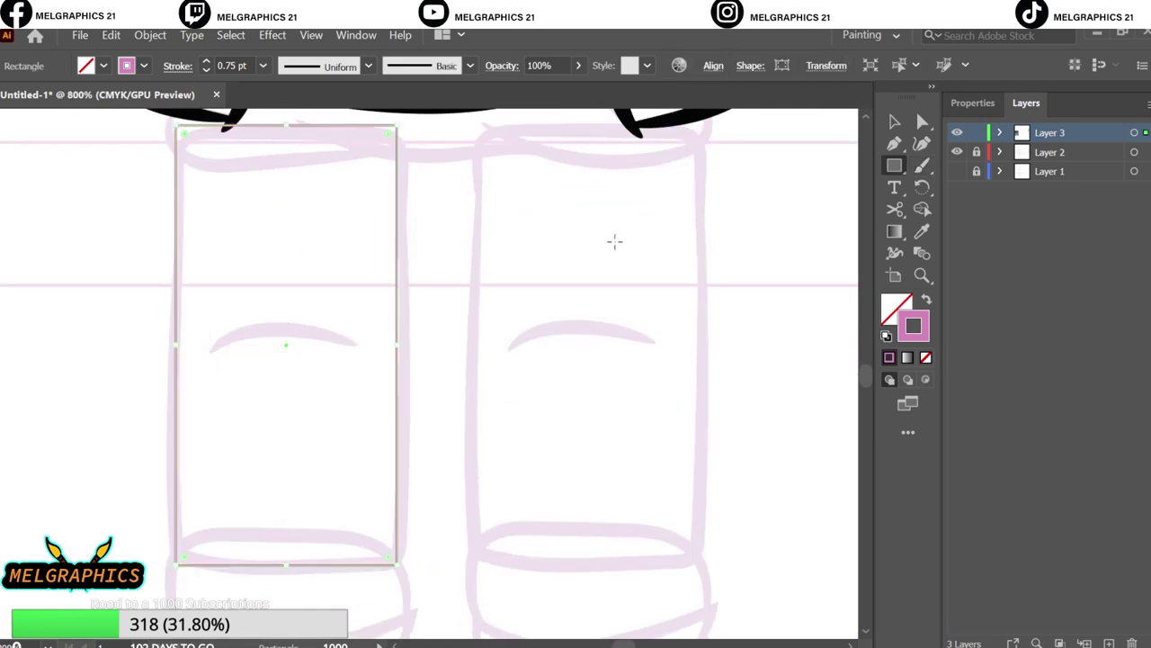
key(i)
double_click(913, 326)
click(1041, 193)
click(206, 63)
click(206, 63)
click(206, 63)
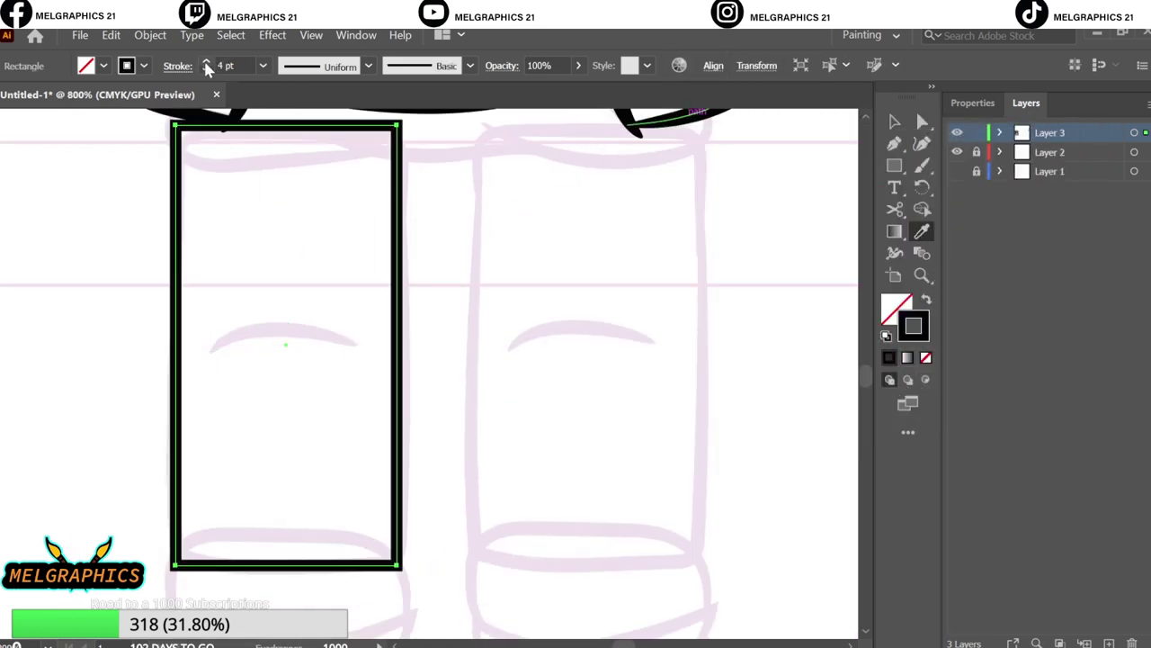
drag(388, 133, 371, 150)
click(431, 198)
scroll(440, 211, down, 1)
scroll(393, 354, up, 1)
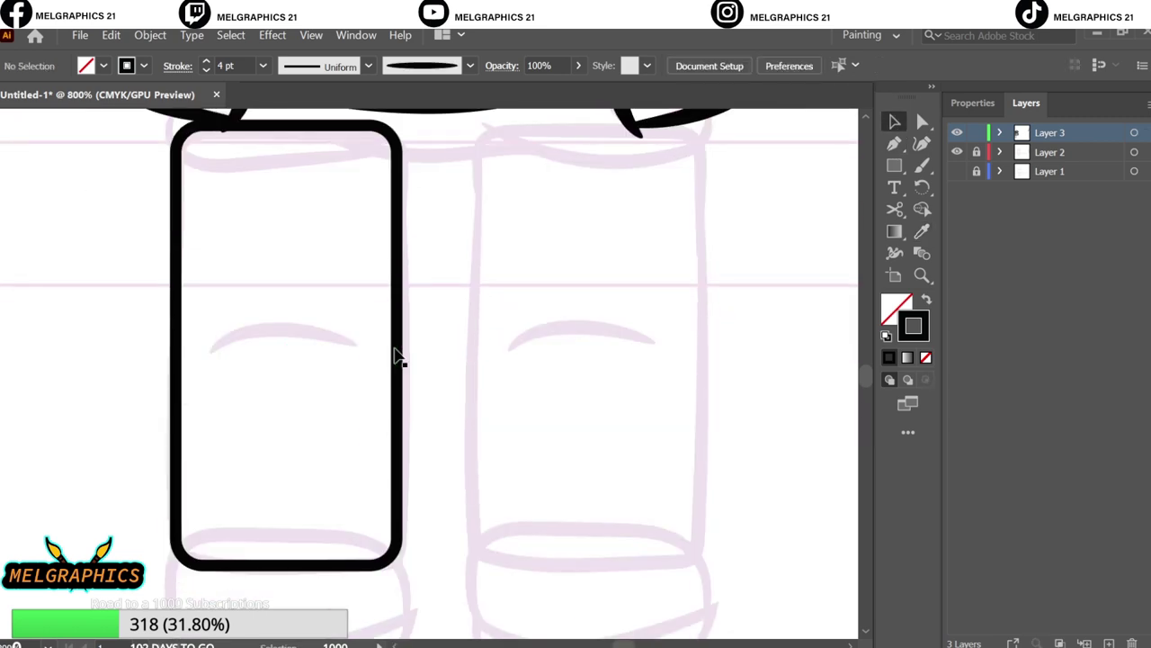
scroll(396, 378, up, 2)
Alt-drag a copy of the rounded leg rectangle onto the right leg sketch.
click(398, 416)
drag(398, 416, 709, 415)
scroll(540, 378, up, 3)
Paint a curved Paintbrush stroke joining the tops of the two legs.
key(b)
scroll(270, 396, up, 2)
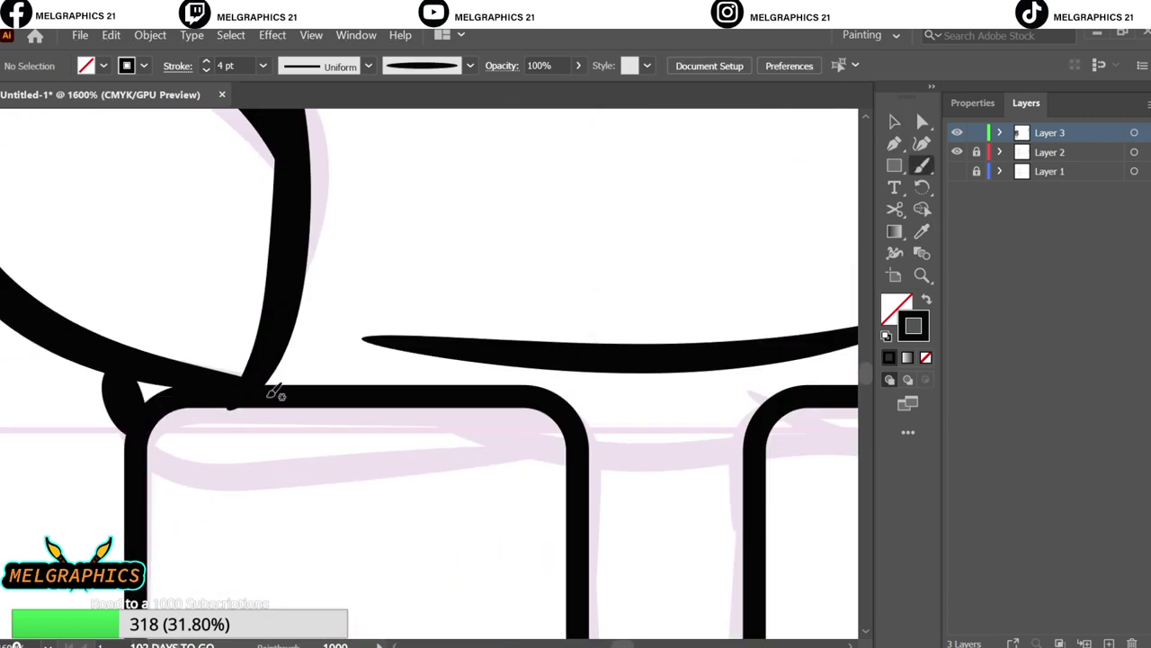
scroll(533, 421, right, 3)
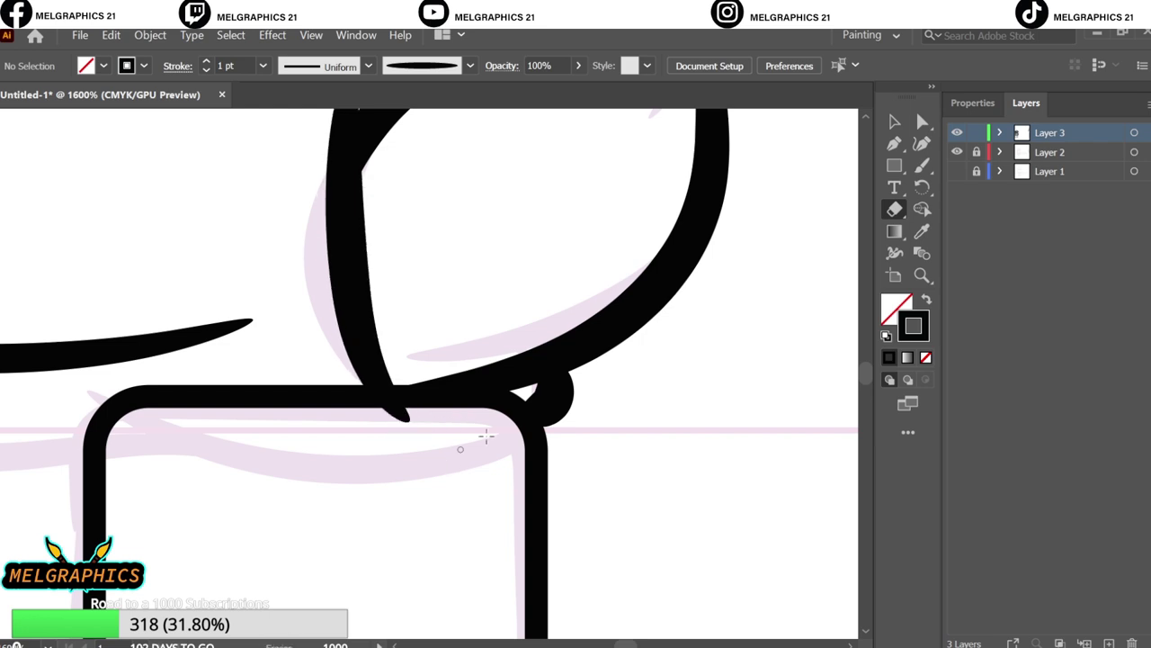
scroll(252, 454, down, 3)
scroll(398, 384, up, 3)
key(b)
drag(294, 339, 438, 352)
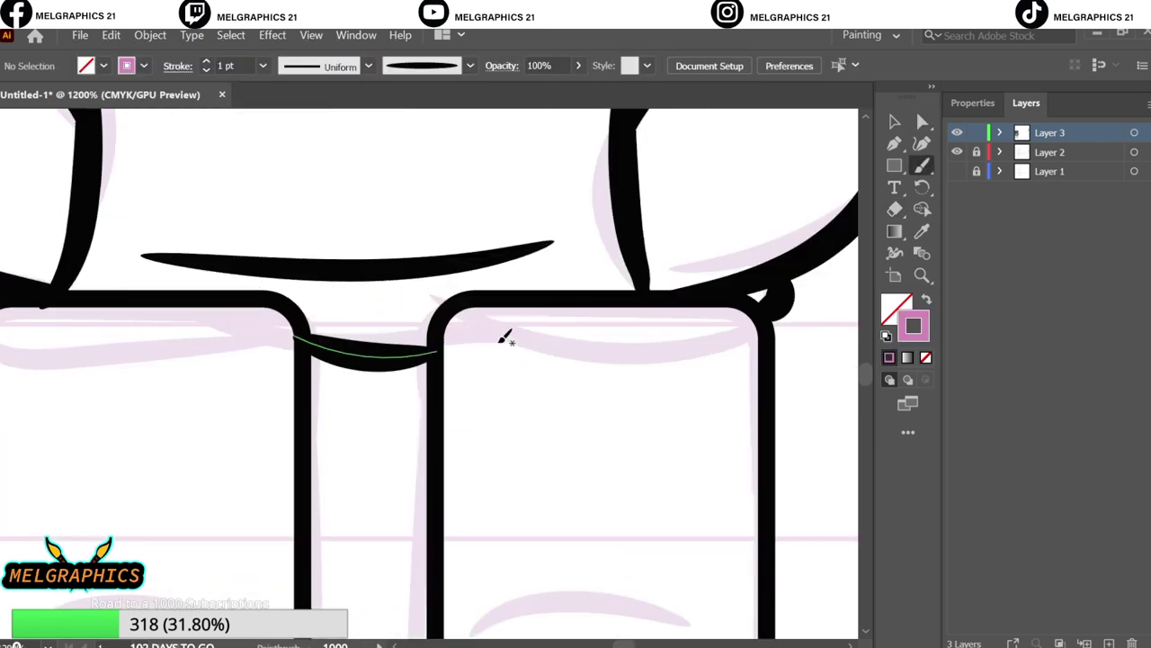
scroll(505, 336, up, 2)
scroll(404, 327, down, 8)
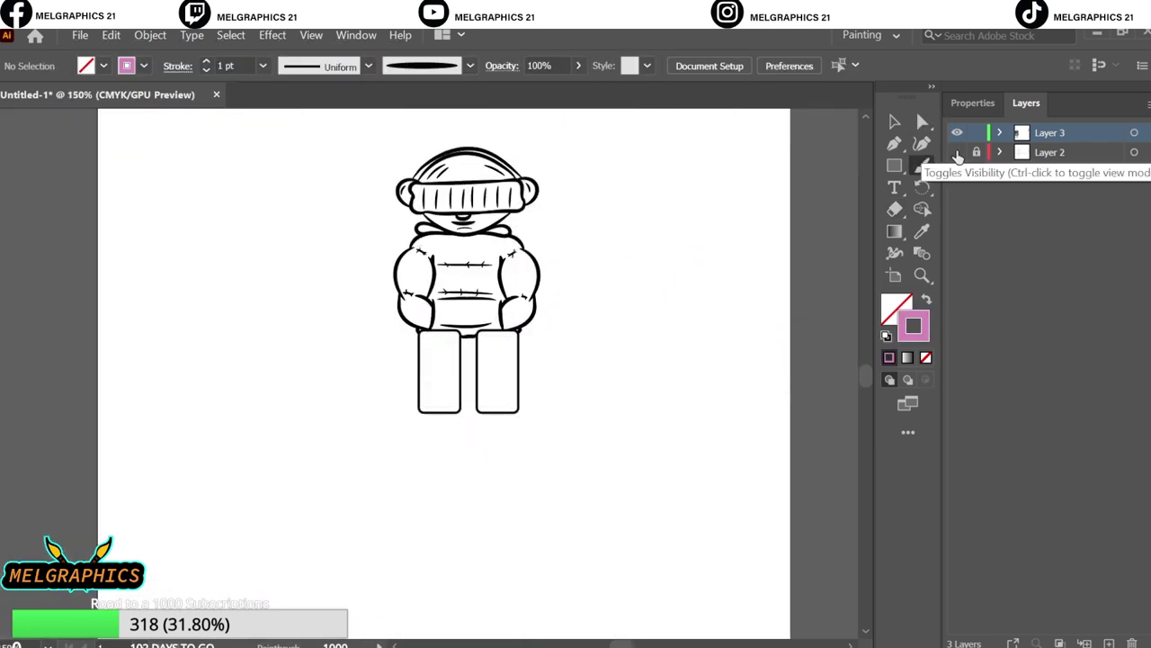
Paint the left shoe's arch, sole and thick outline, then copy it to the right foot.
scroll(471, 321, up, 5)
scroll(468, 379, up, 1)
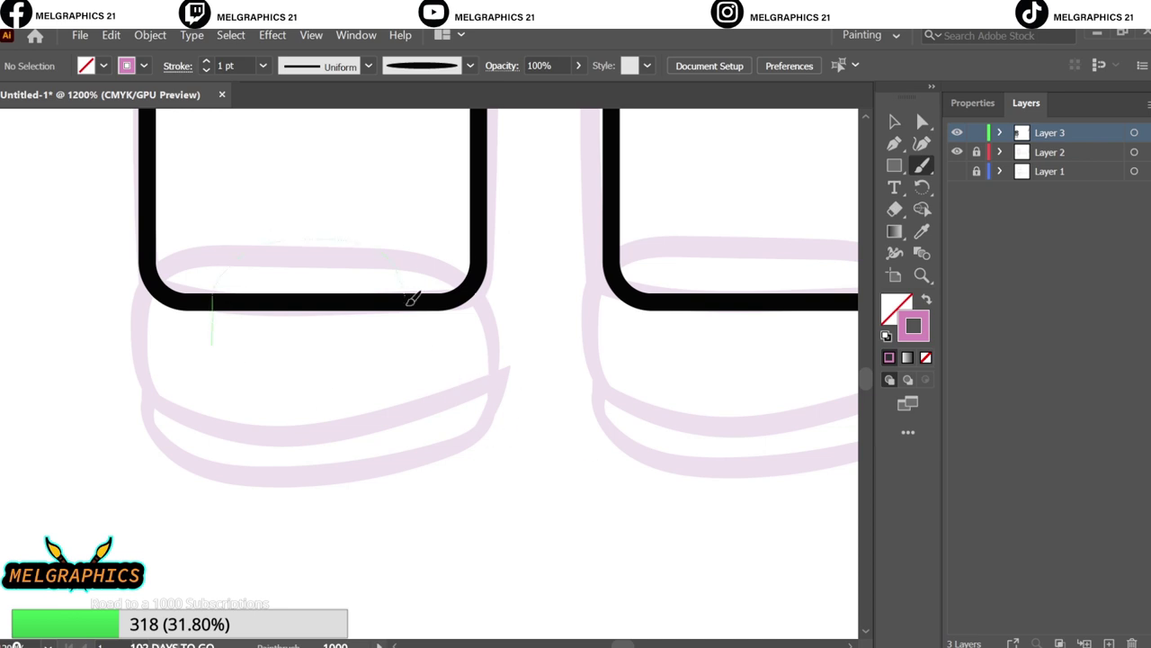
drag(355, 347, 225, 355)
drag(406, 368, 196, 368)
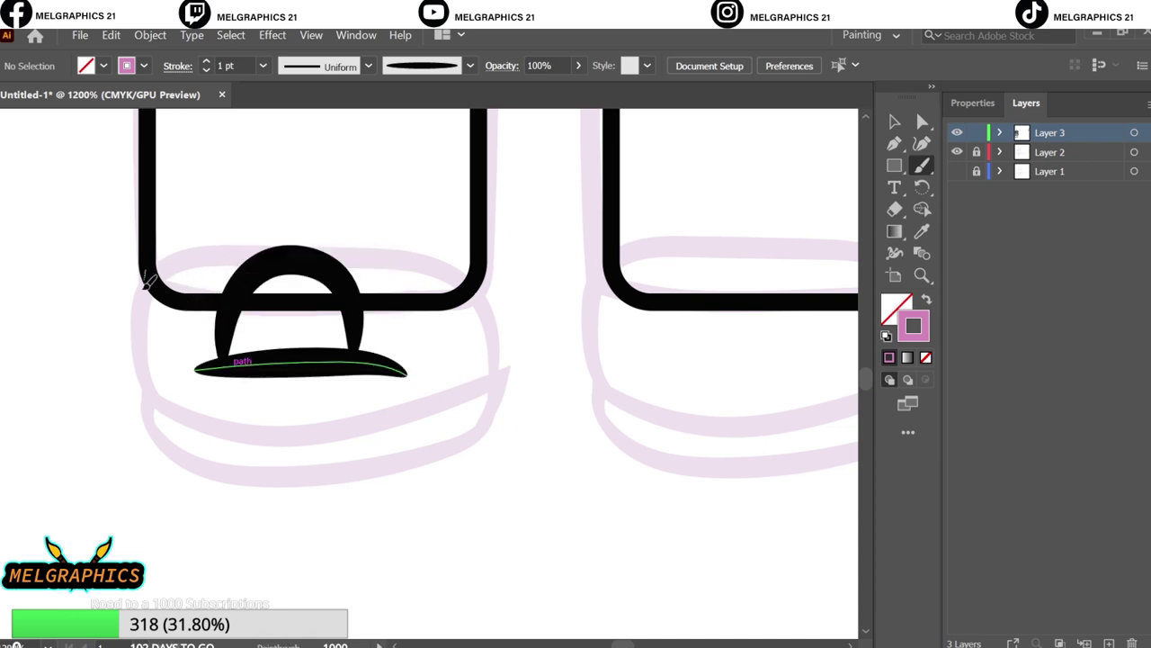
drag(492, 275, 151, 378)
scroll(504, 362, down, 3)
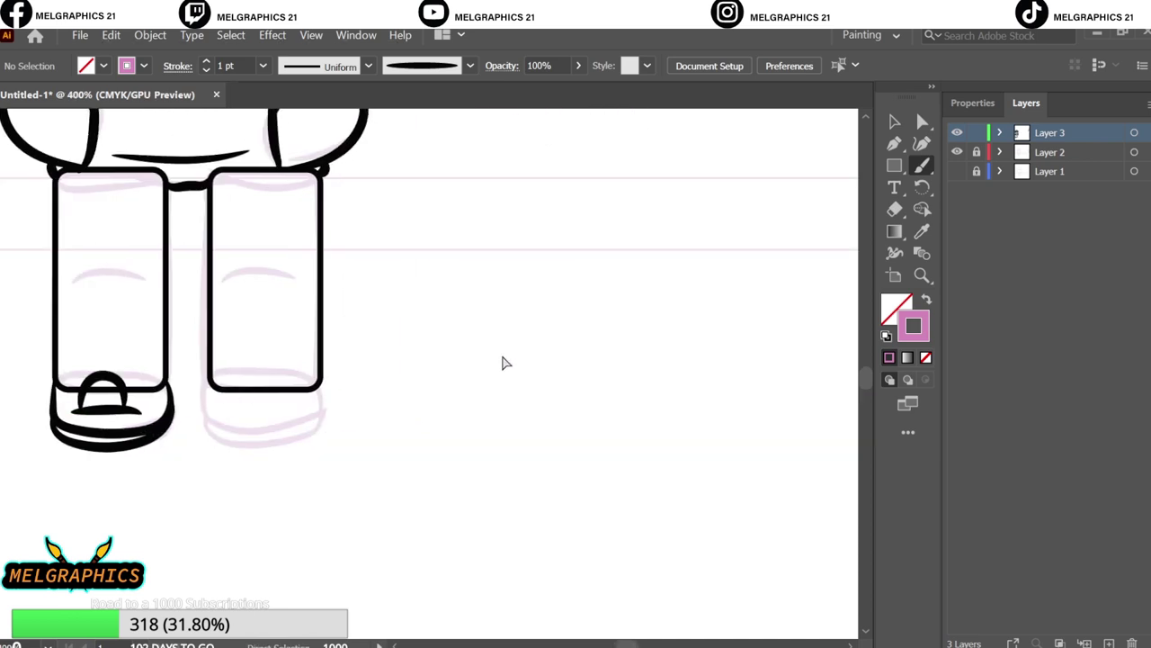
drag(87, 409, 270, 399)
Expand the shoe brush strokes into solid shapes with Object > Expand Appearance.
scroll(470, 535, up, 2)
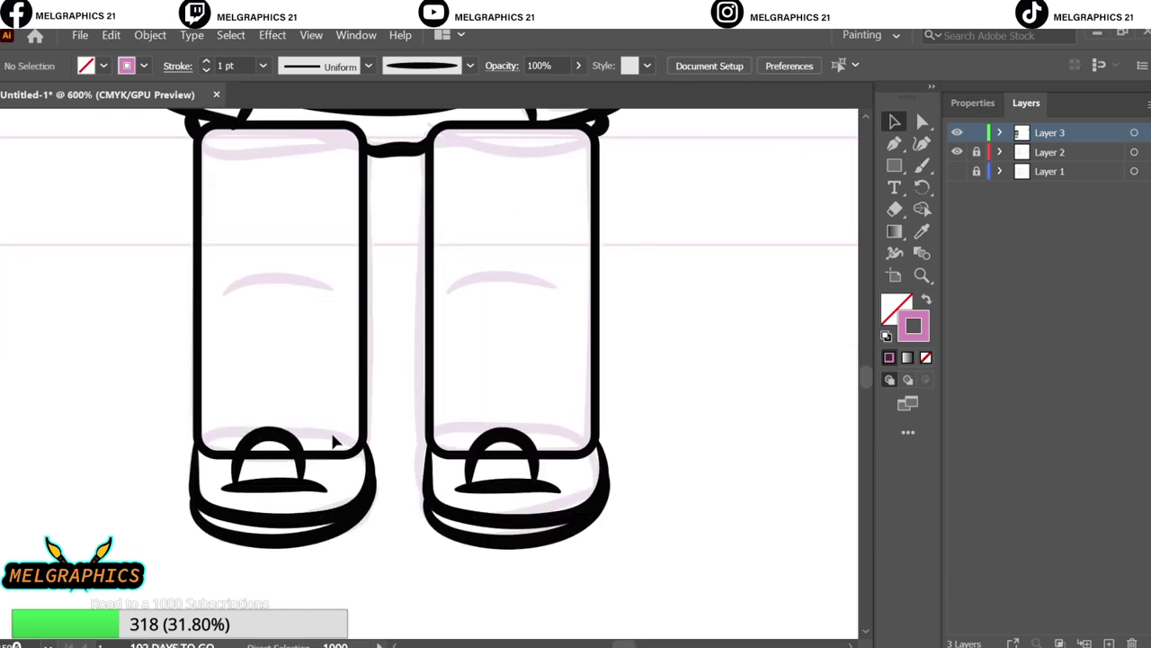
click(151, 35)
click(257, 231)
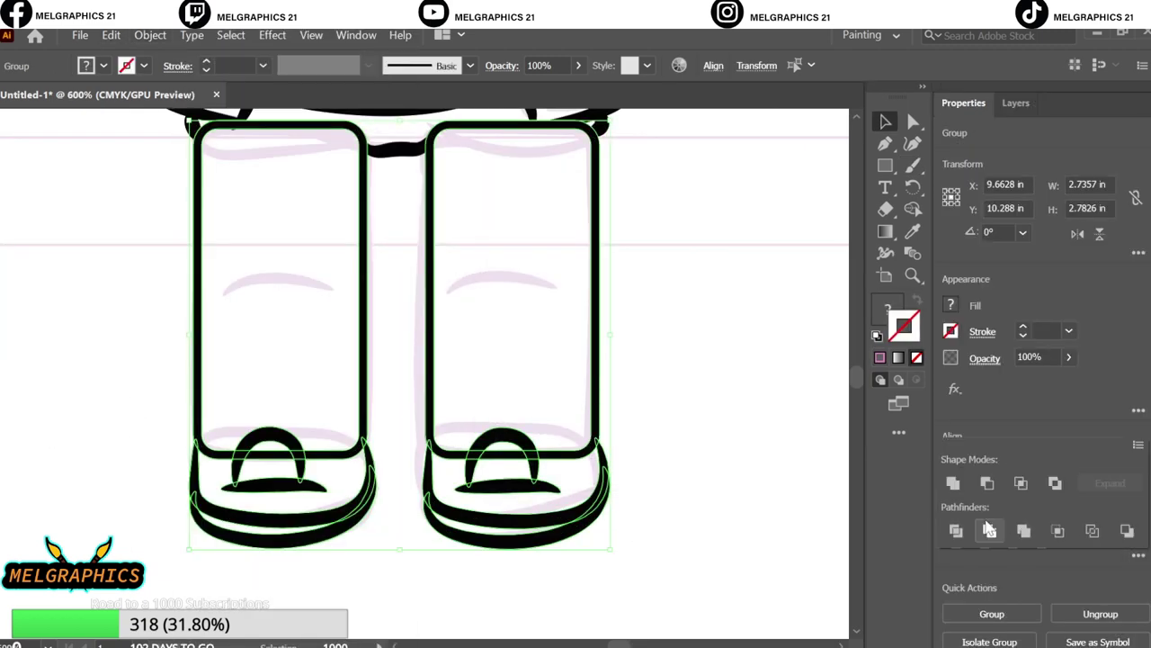
key(ctrl+shift+a)
click(514, 470)
click(643, 531)
Set the Paintbrush to a black outline with no fill at 0.25 pt for leg details.
key(ctrl+0)
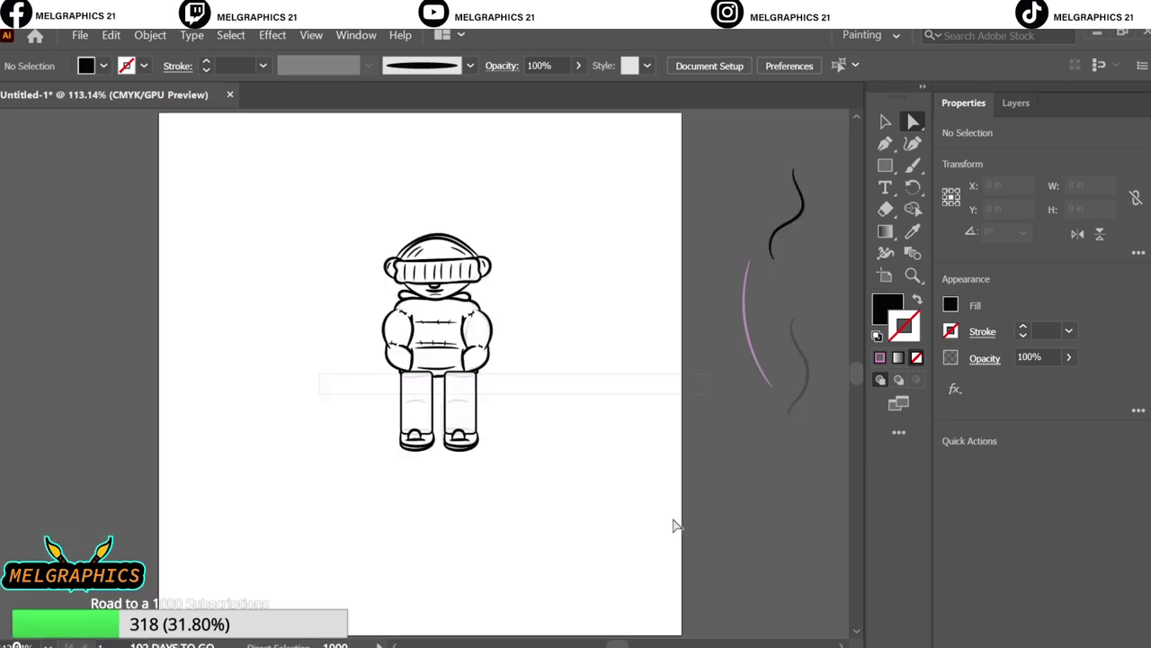
scroll(447, 423, up, 2)
key(b)
key(shift+x)
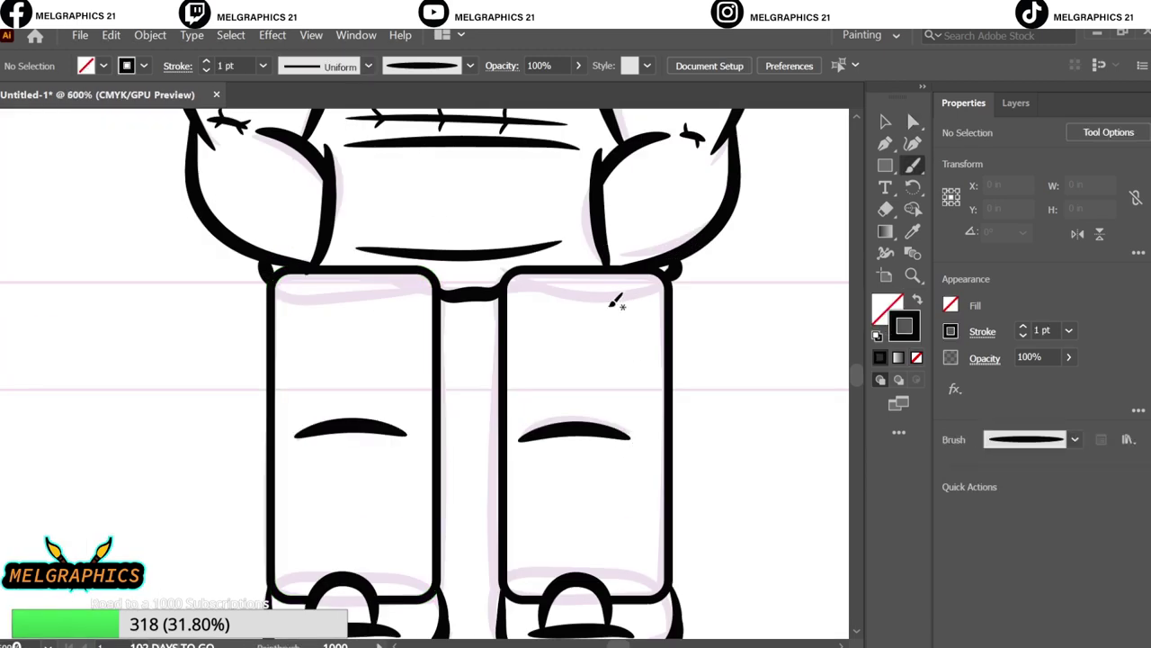
scroll(505, 410, up, 2)
alt+scroll(331, 529, up, 3)
click(206, 71)
scroll(401, 439, down, 2)
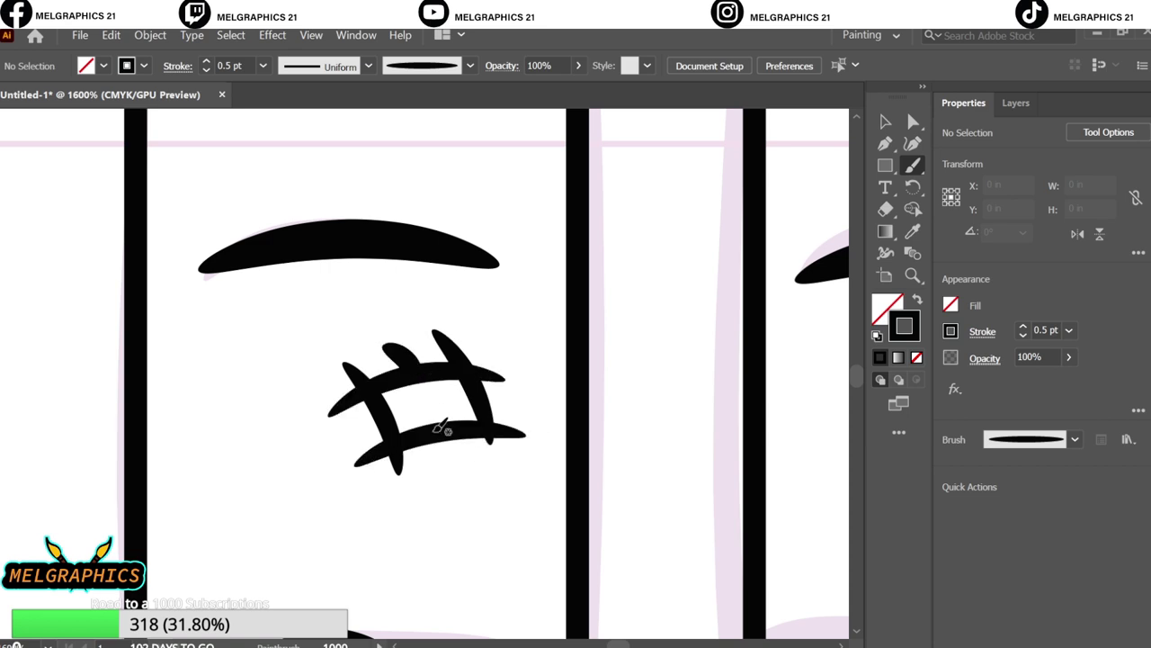
alt+scroll(419, 398, up, 2)
key([)
key(ctrl+0)
Draw a long bench rectangle across the legs with a heavier outline.
key(m)
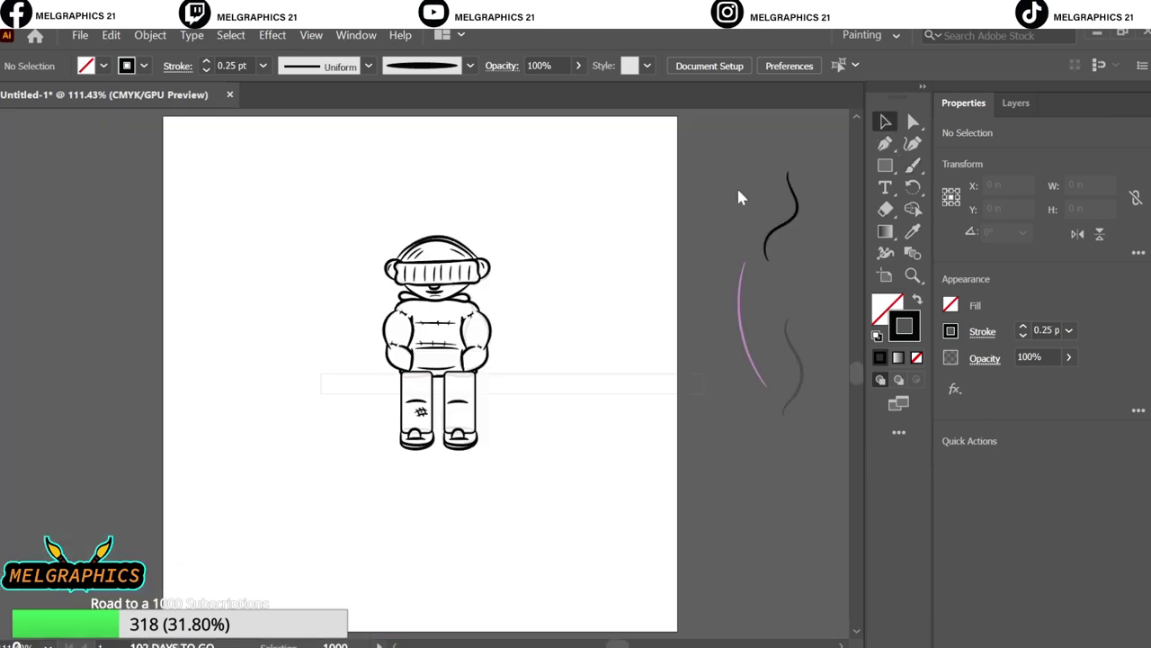
drag(319, 371, 715, 395)
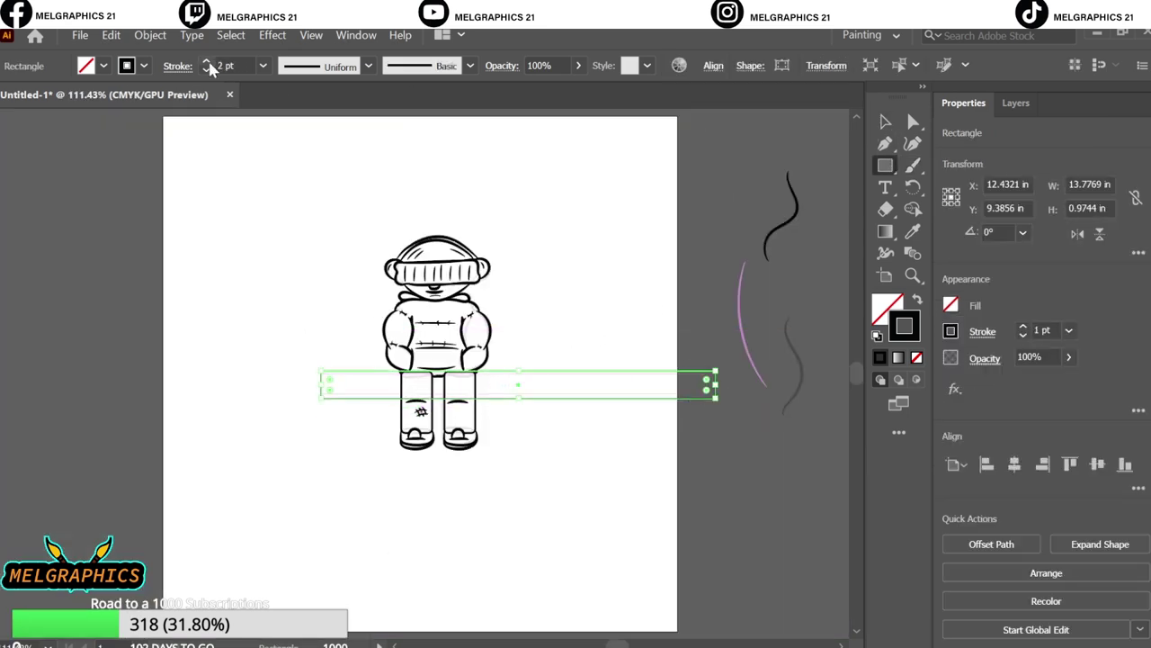
key(v)
click(705, 195)
Select all the artwork and expand its fill and stroke into shapes.
key(ctrl+a)
click(150, 35)
click(223, 232)
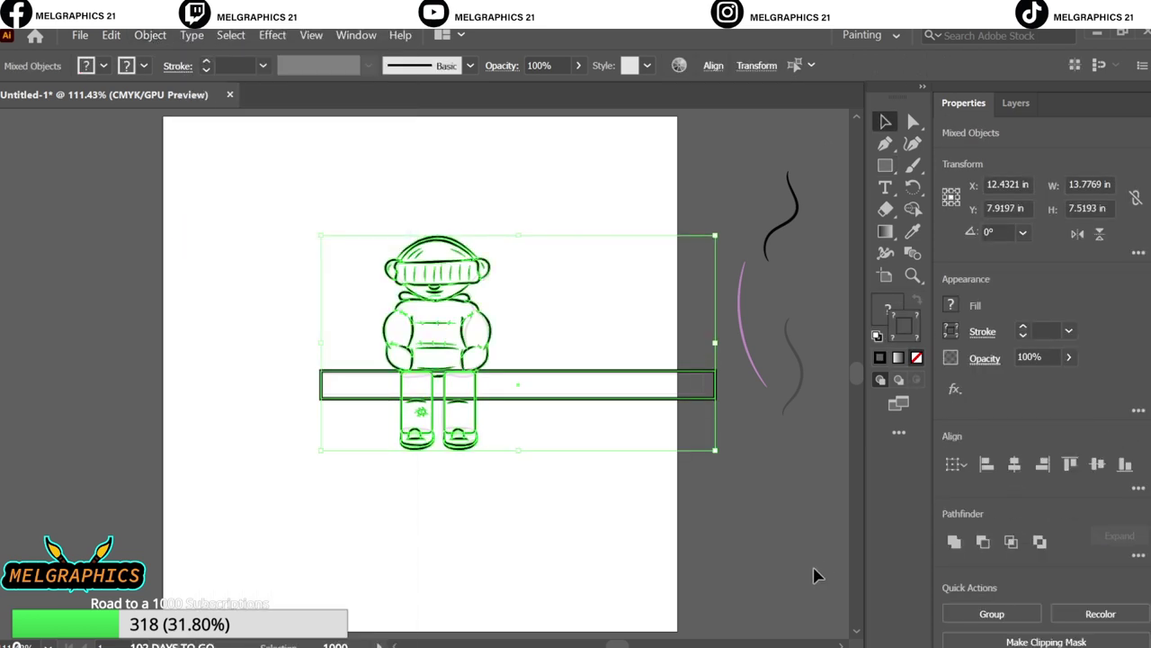
click(151, 35)
click(221, 207)
click(540, 450)
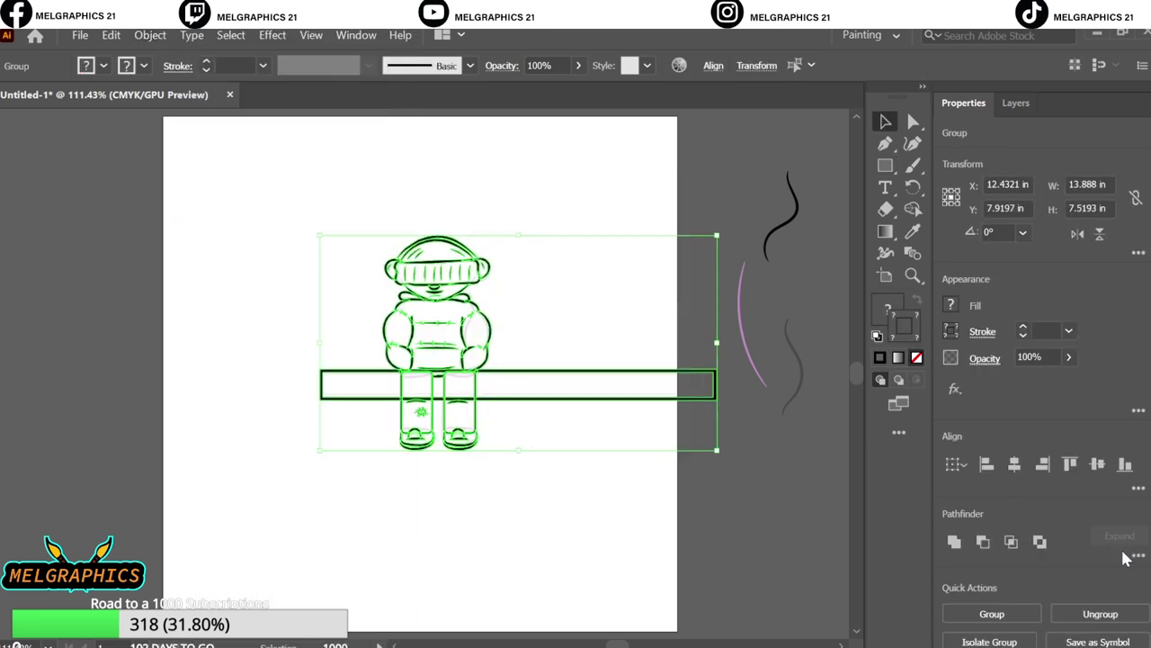
Divide the overlapping shapes and delete the bench segment and corner piece behind the legs.
click(1138, 555)
click(944, 532)
click(743, 542)
key(a)
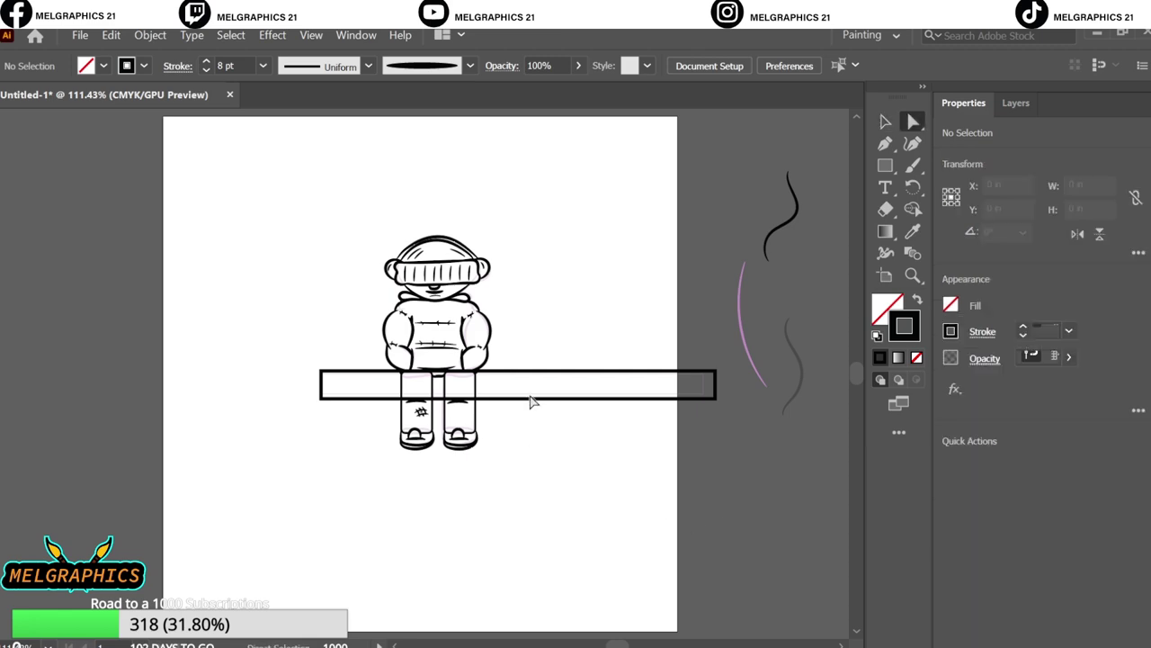
key(ctrl+plus)
key(ctrl+plus)
key(ctrl+plus)
click(543, 304)
key(Delete)
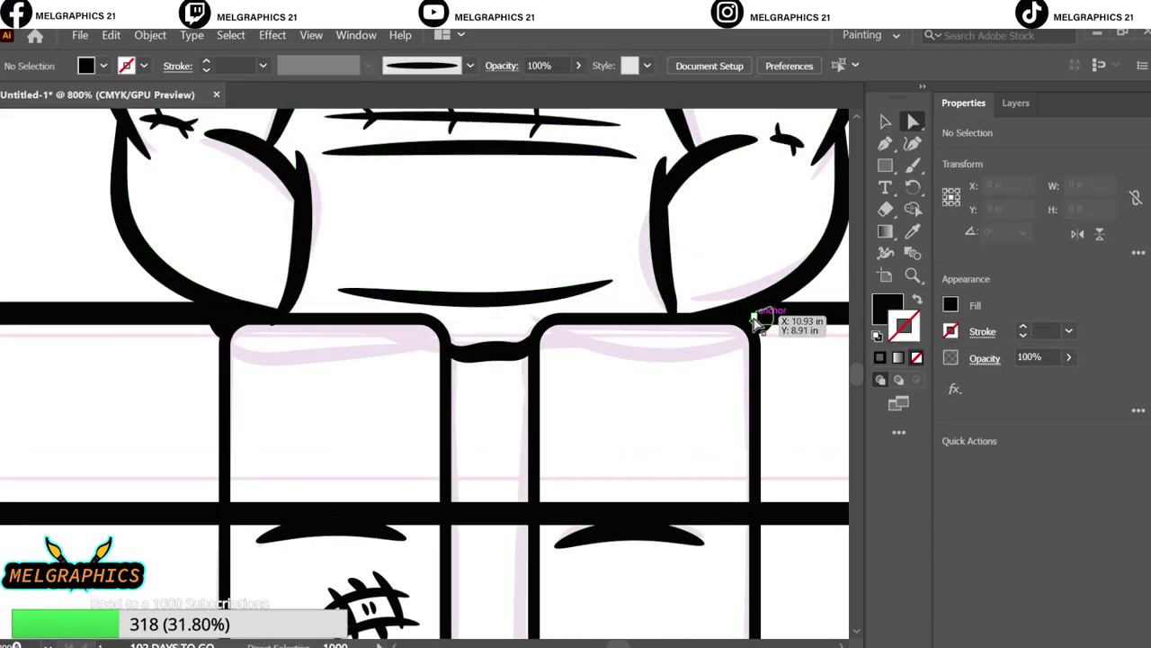
click(756, 319)
key(ctrl+plus)
key(ctrl+plus)
key(Delete)
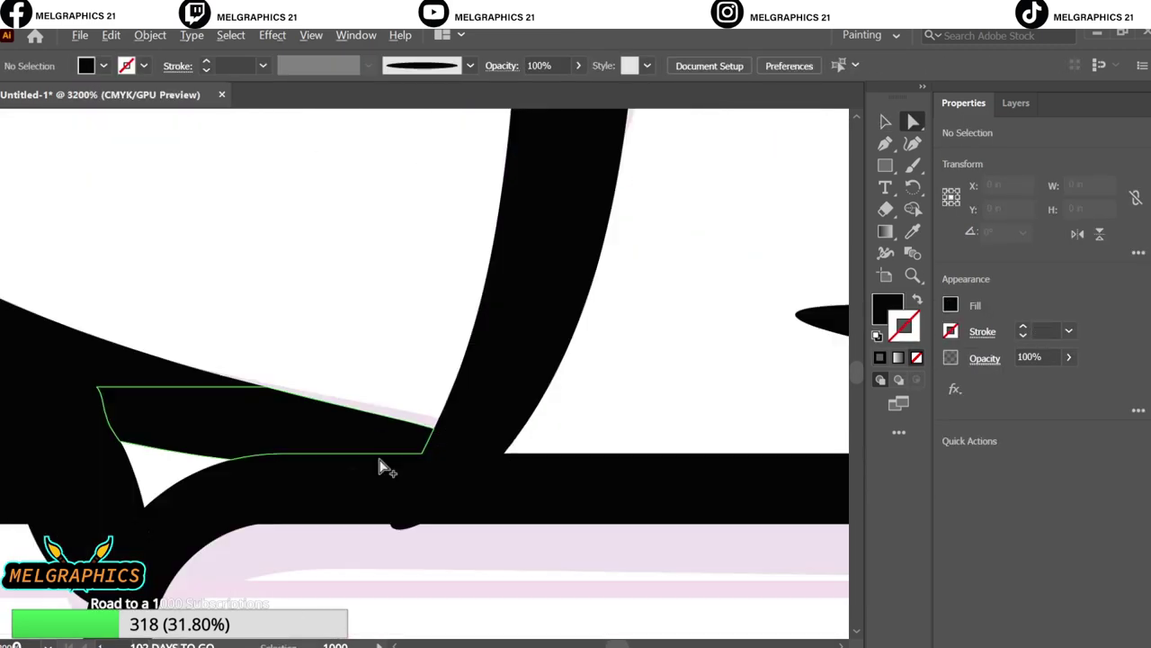
Nudge the bench down slightly and group all the artwork together.
scroll(406, 534, down, 3)
key(ctrl+minus)
key(ctrl+minus)
click(646, 452)
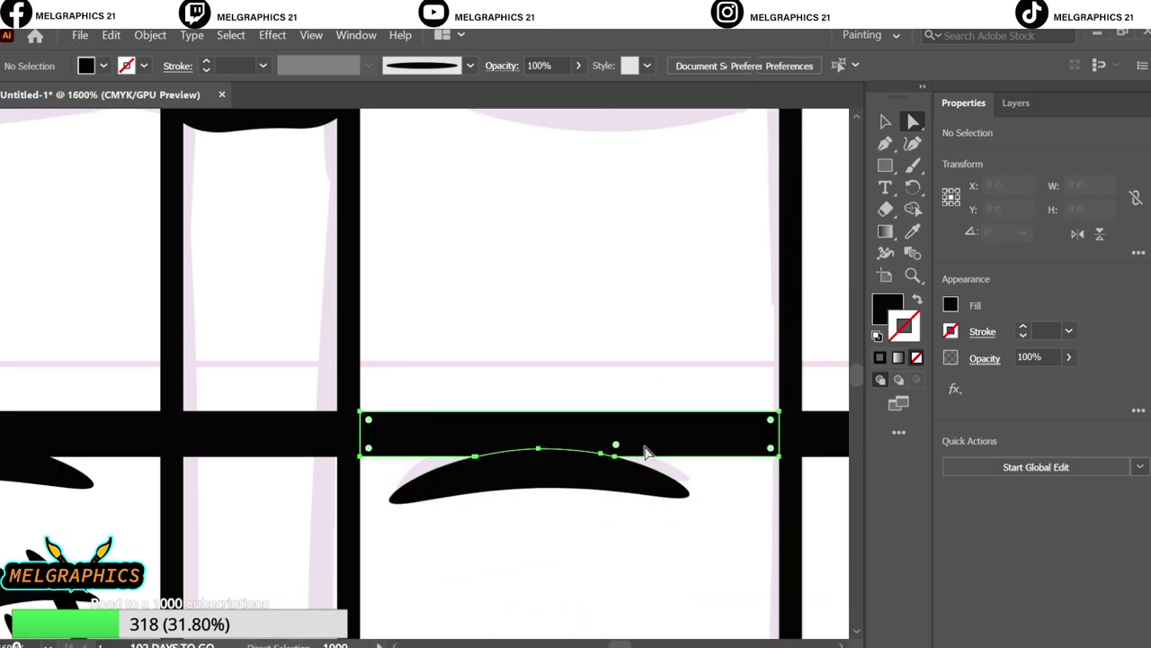
key(ctrl+0)
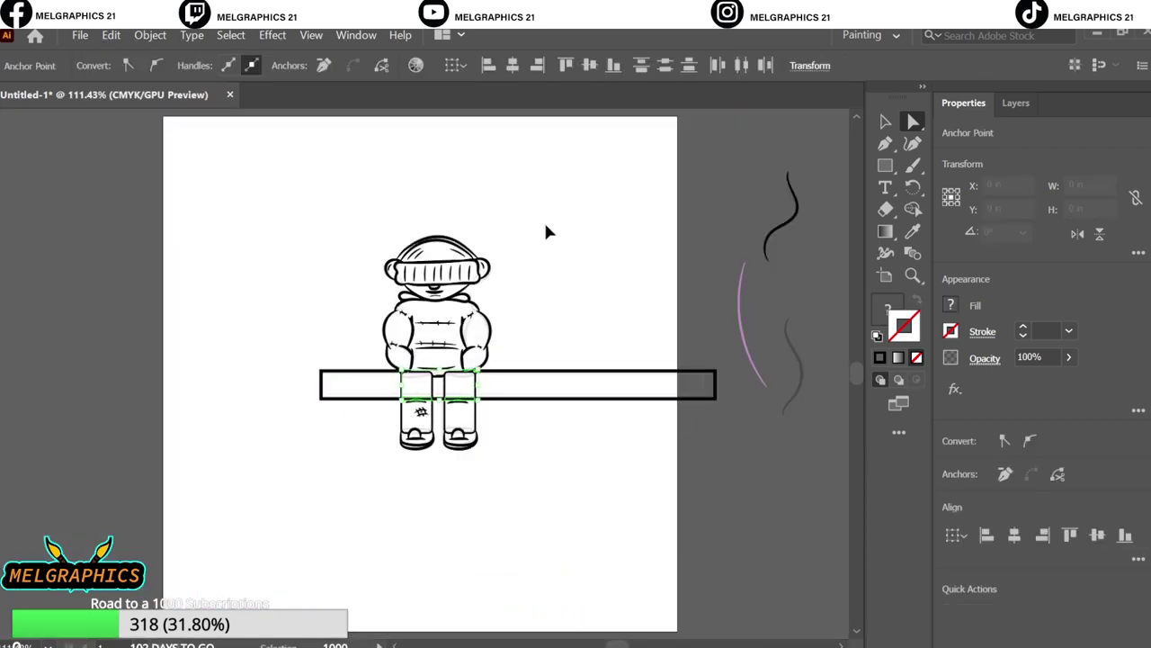
key(v)
key(ctrl+a)
click(612, 370)
key(Down)
key(Down)
key(Down)
click(610, 367)
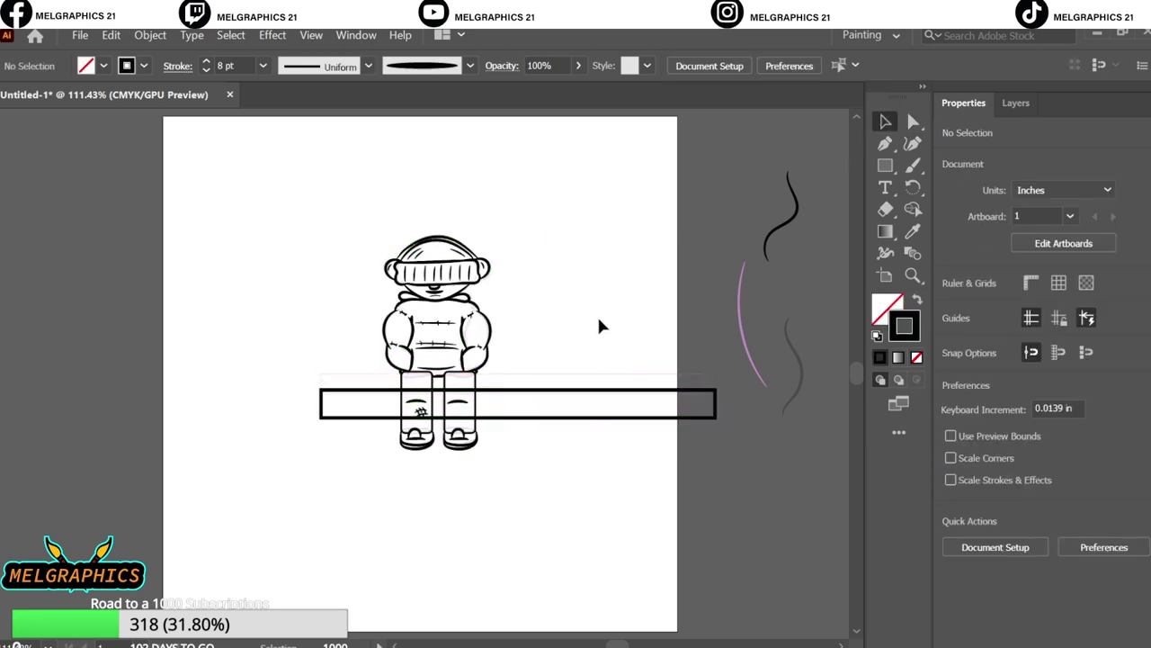
key(ctrl+a)
key(ctrl+g)
click(736, 567)
Undo the black fills on the bar segments and check the figure group selection.
scroll(422, 396, up, 5)
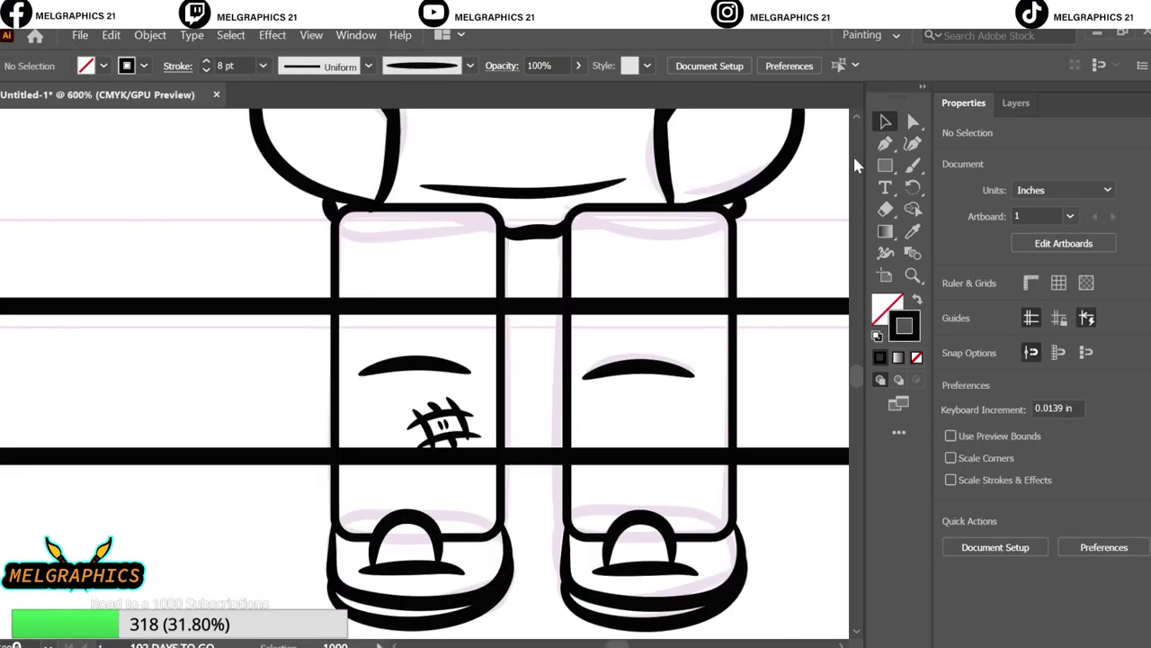
key(a)
key(ctrl+z)
key(ctrl+z)
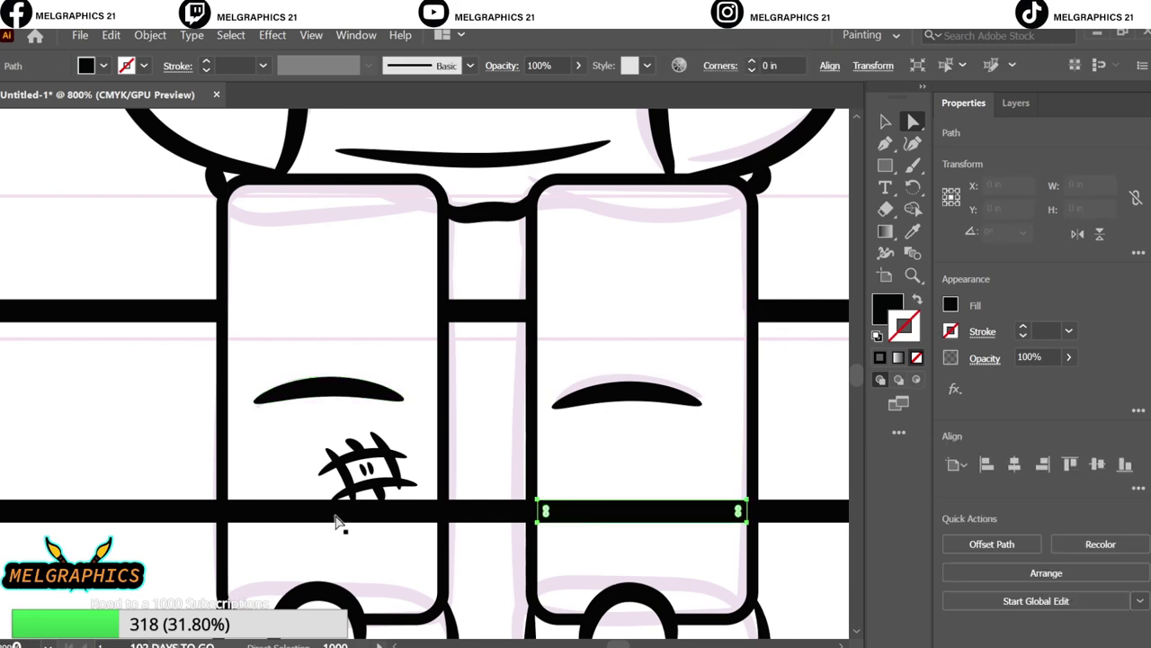
key(ctrl+z)
key(ctrl+z)
key(ctrl+0)
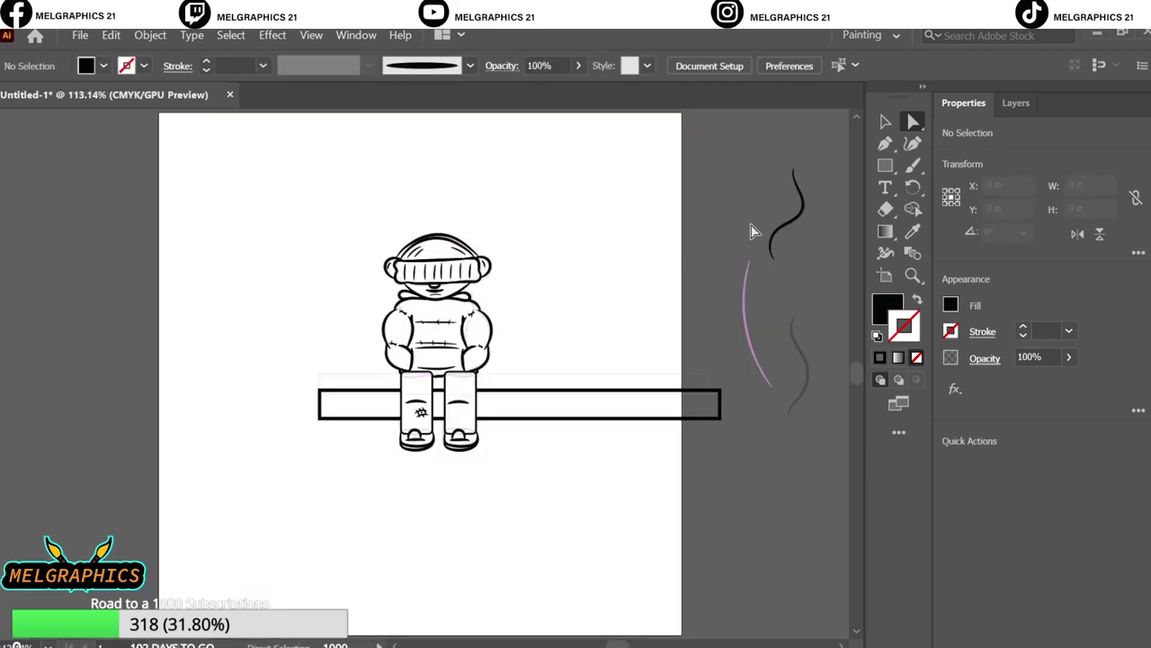
key(ctrl+a)
click(561, 432)
click(486, 467)
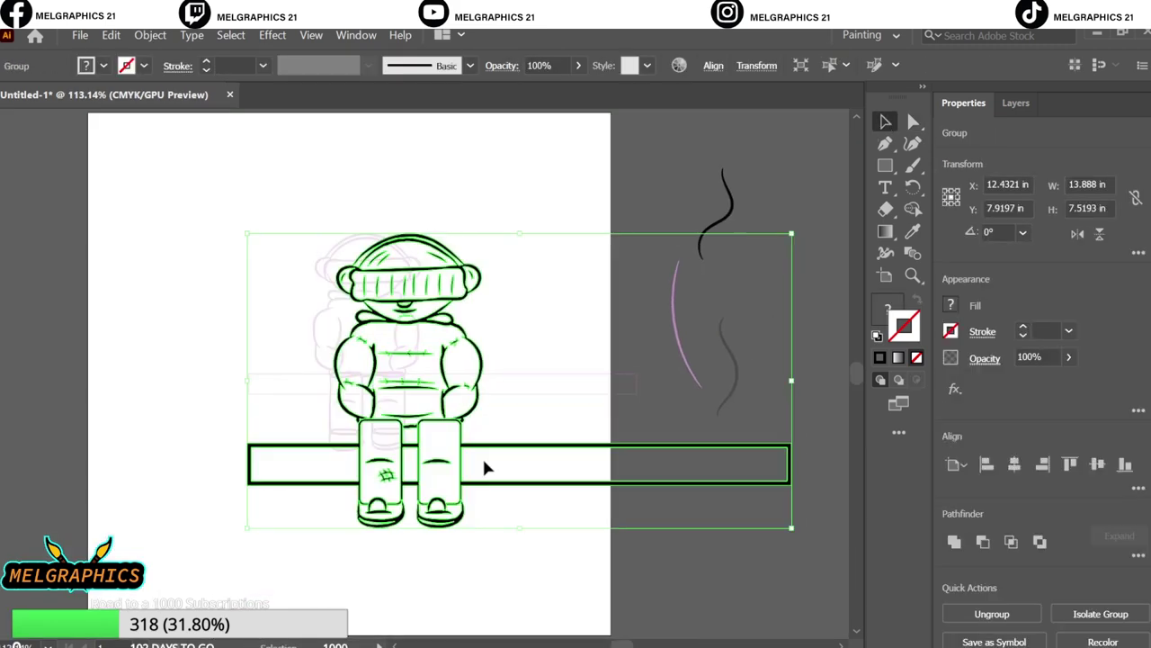
click(680, 346)
Set the rectangle fill colour to orange E28540.
click(1026, 102)
click(894, 164)
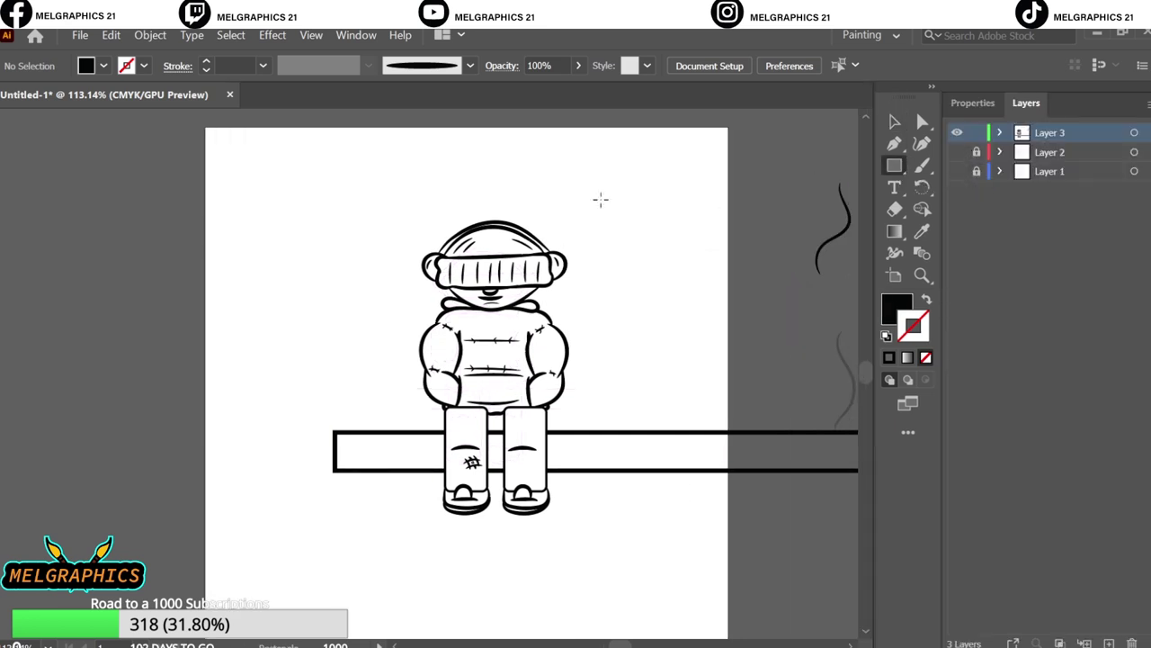
double_click(896, 309)
mouse_move(871, 214)
mouse_down()
mouse_move(871, 189)
mouse_move(871, 404)
mouse_up()
click(776, 212)
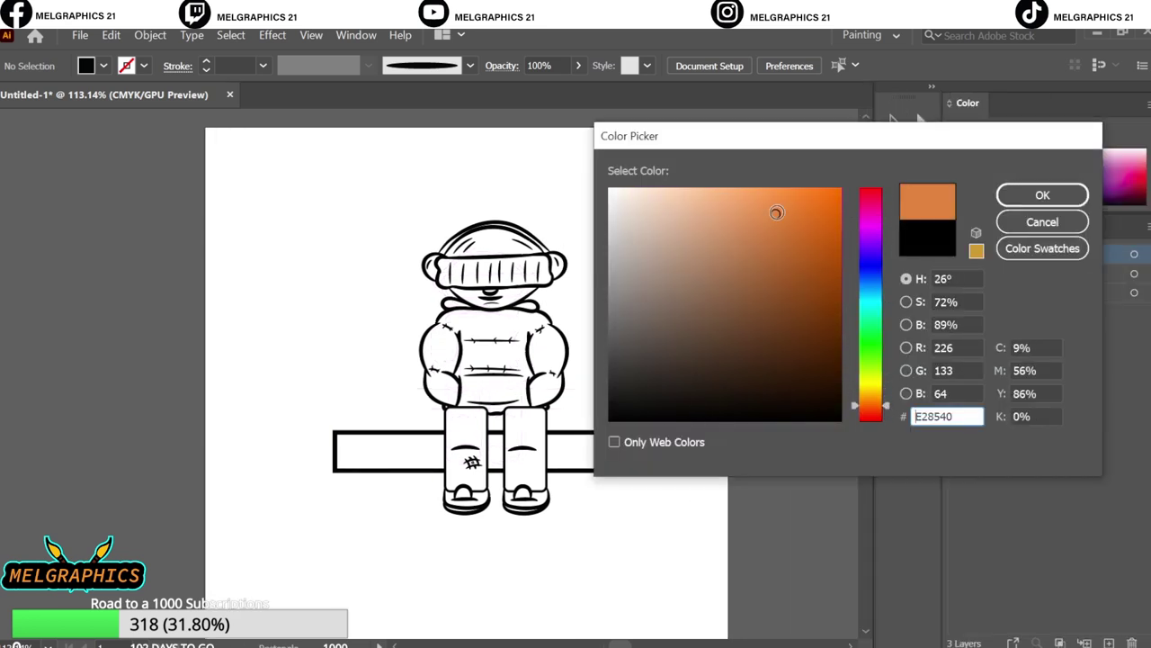
click(1043, 195)
Draw an orange rectangle over the drawing, send it to back, and Pathfinder Divide it along the outlines.
drag(154, 180, 752, 526)
key(ctrl+shift+bracketleft)
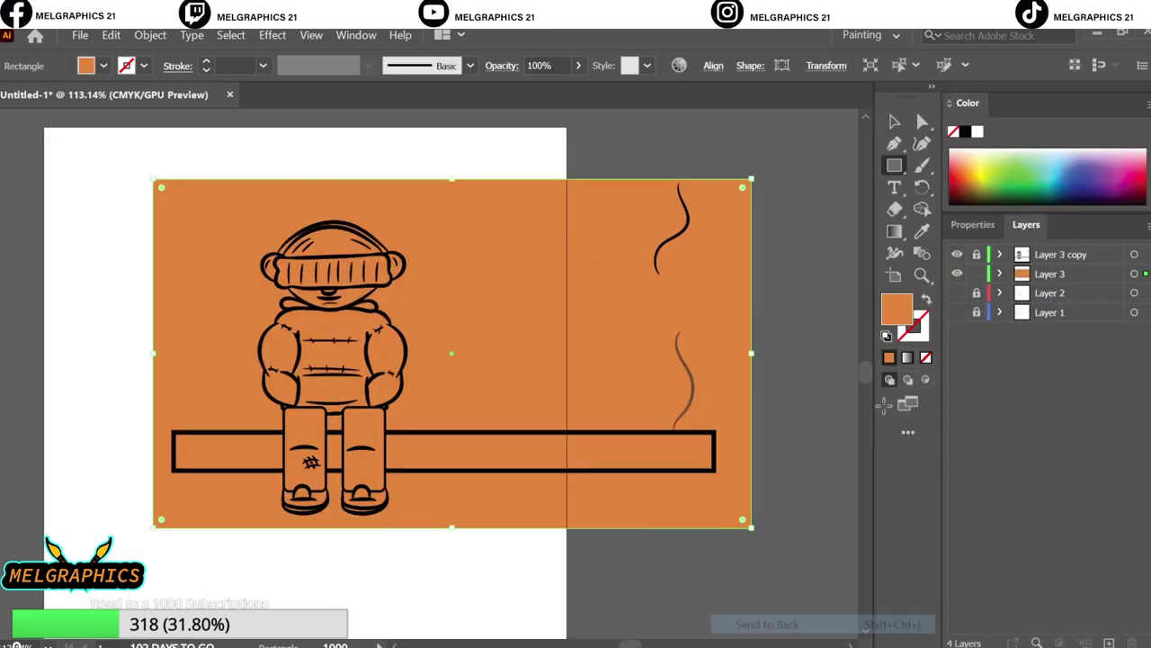
key(ctrl+a)
click(973, 224)
click(742, 512)
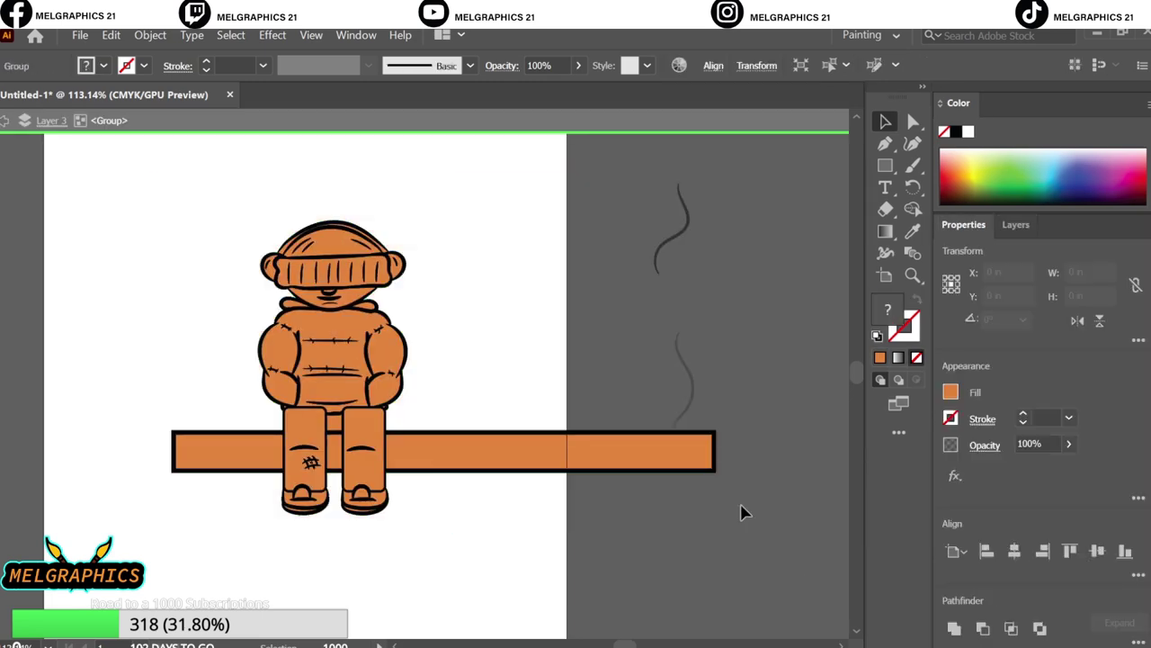
scroll(391, 483, up, 4)
Fill the figure's legs with light blue.
click(390, 484)
double_click(896, 309)
text(8FB5CC)
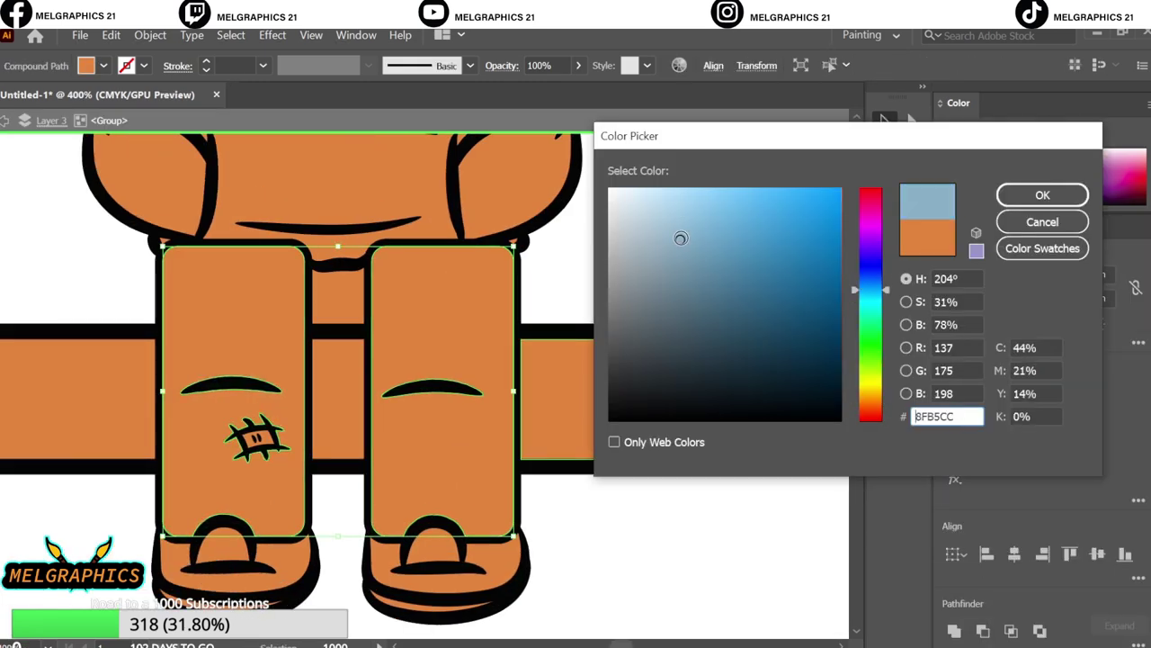
click(1042, 194)
Make the shoes yellow-green after trying red, blue and dark blue swatches.
click(234, 490)
double_click(887, 308)
key(Escape)
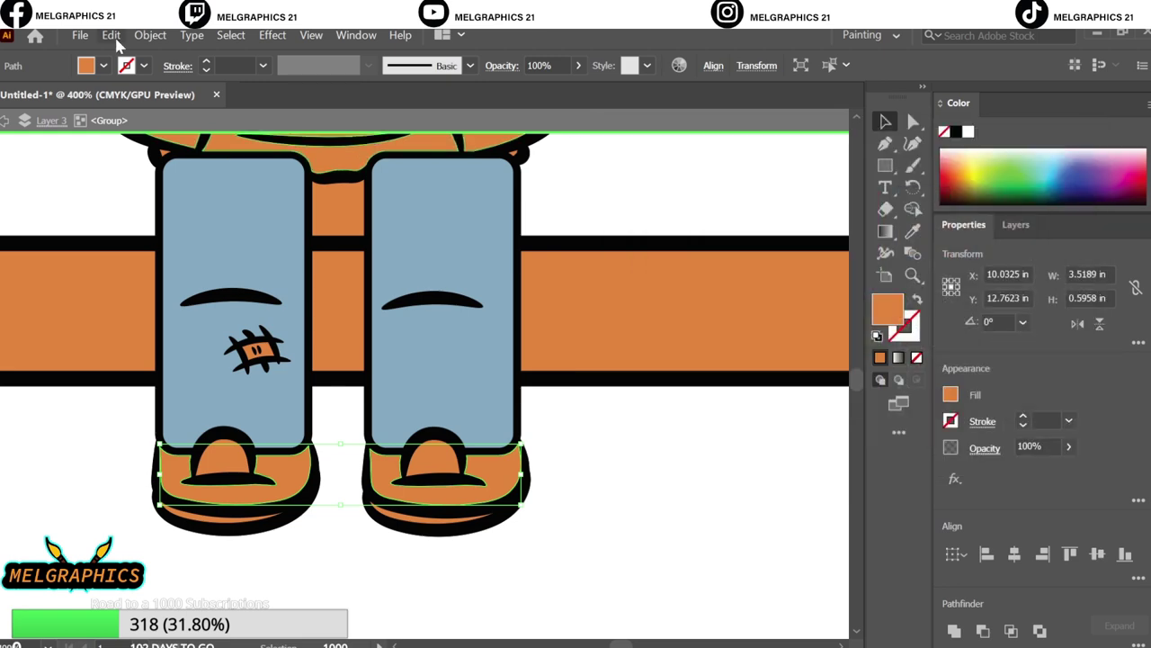
click(104, 65)
click(143, 97)
click(131, 109)
click(144, 109)
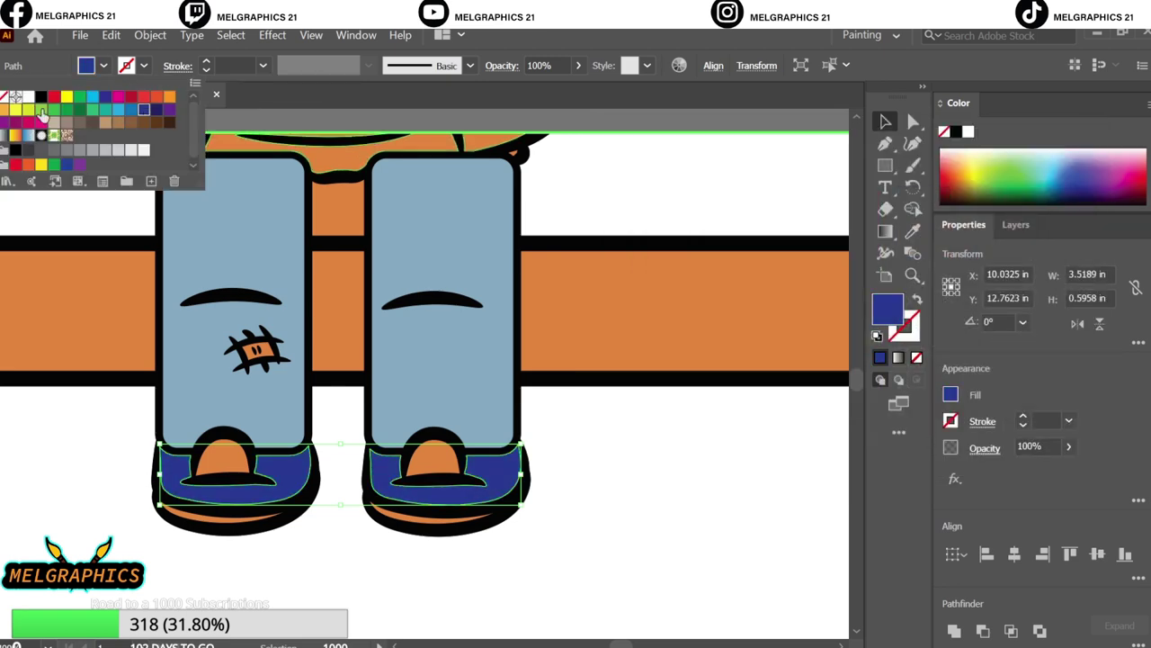
click(41, 110)
Fill the orange toe parts of the shoes with white.
click(457, 520)
scroll(462, 527, up, 2)
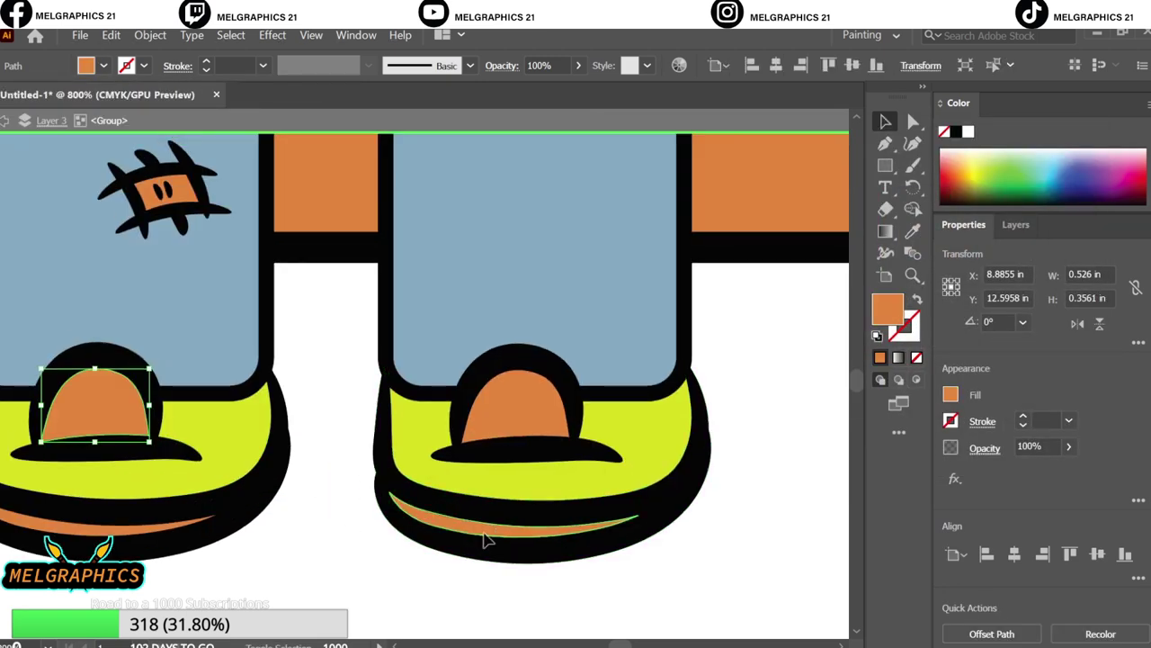
click(103, 64)
click(29, 96)
scroll(699, 442, up, 5)
Apply the blue colour to the jacket.
click(315, 513)
click(360, 270)
double_click(887, 308)
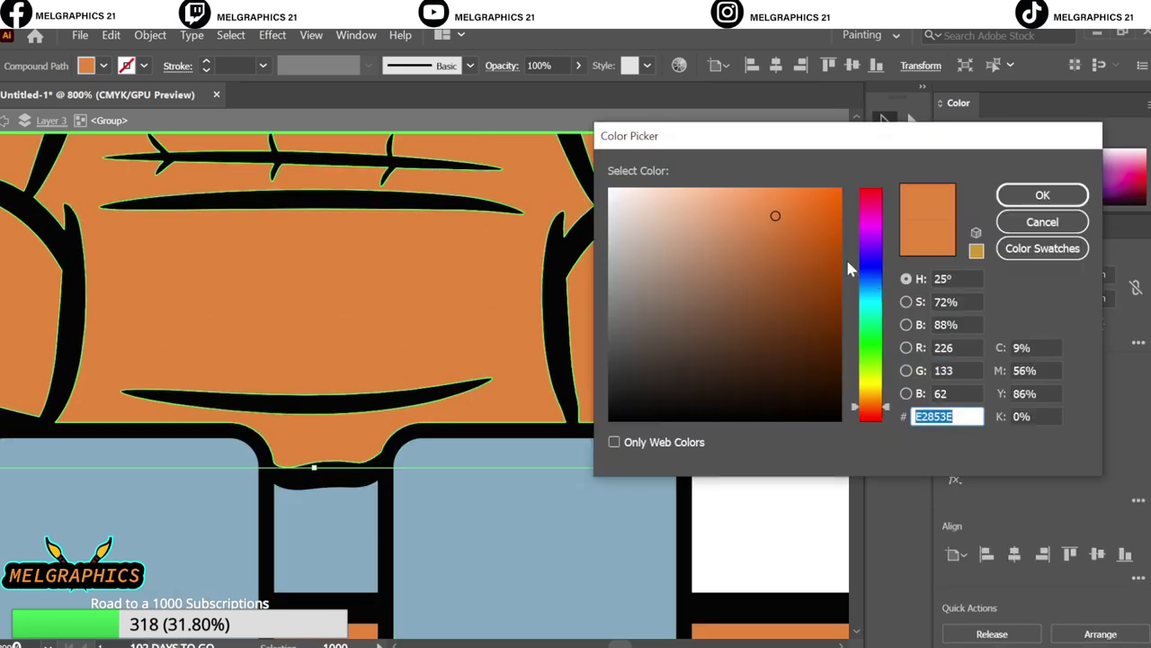
text(505B87)
click(1042, 196)
Make the orange collar piece blue to match the jacket.
scroll(411, 506, up, 1)
scroll(395, 517, up, 2)
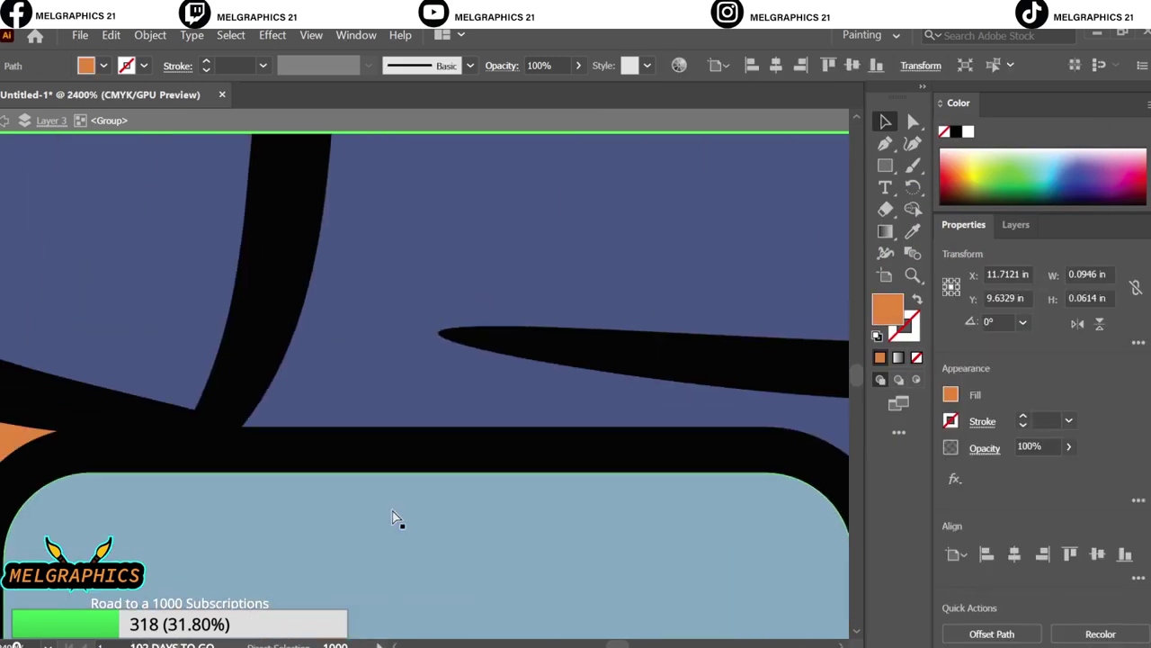
scroll(507, 308, down, 1)
key(ctrl+0)
click(630, 252)
scroll(594, 382, up, 3)
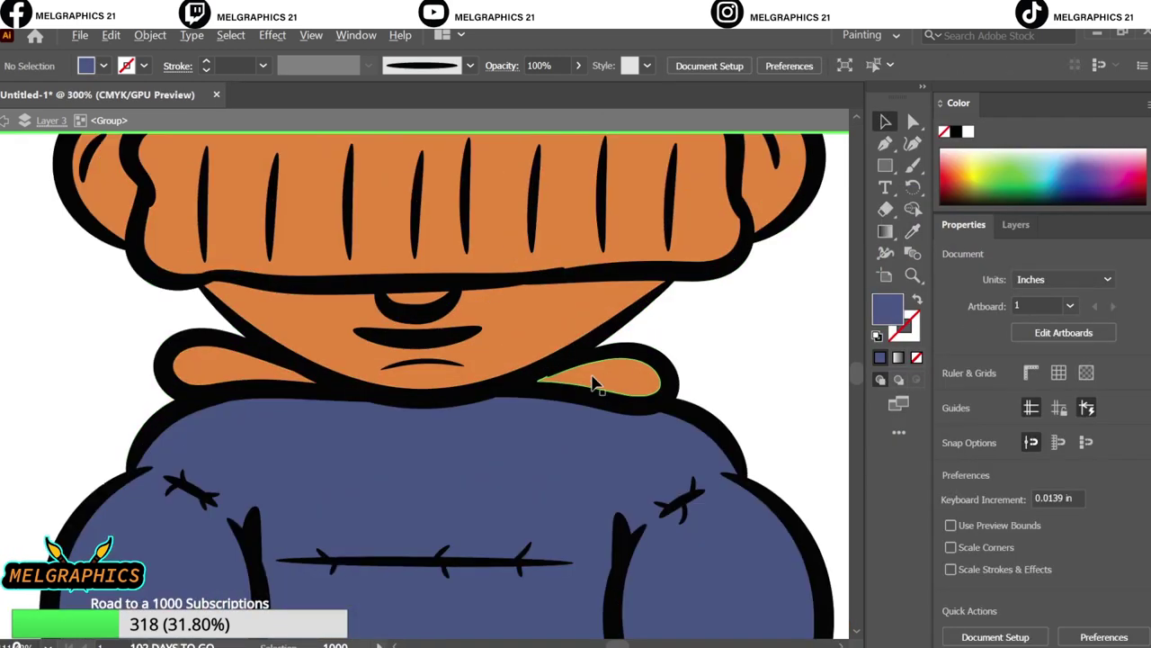
click(594, 383)
key(i)
click(765, 437)
Fill the earmuffs with black.
scroll(450, 360, up, 2)
click(200, 291)
click(104, 65)
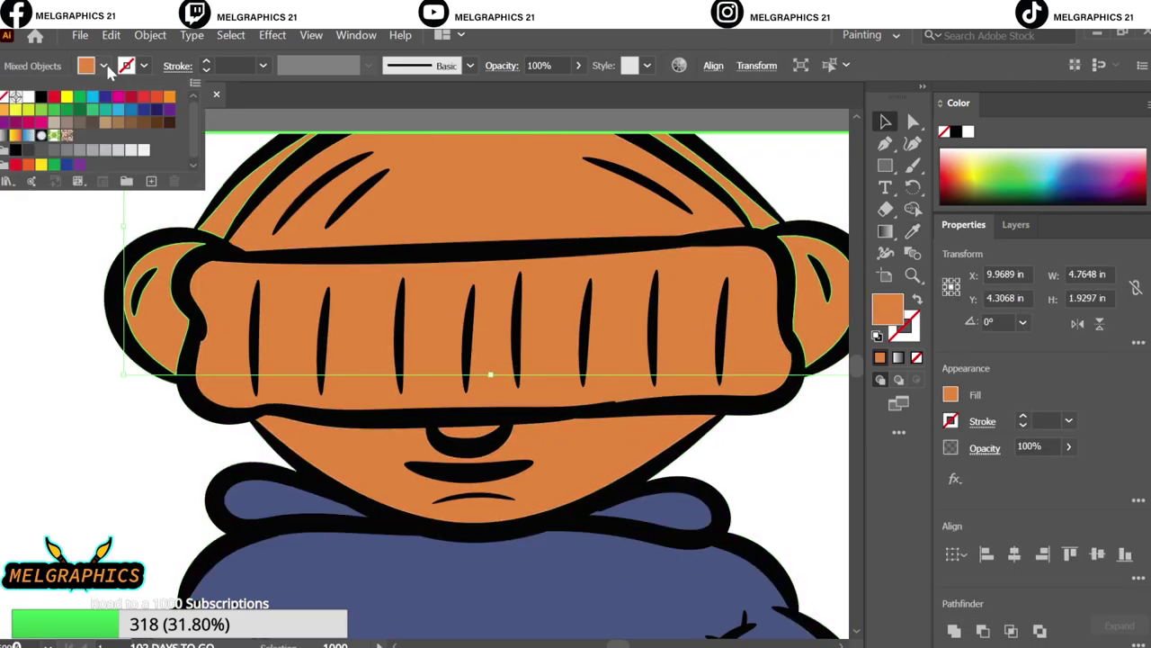
click(168, 109)
Colour the beanie band and top purple.
click(15, 150)
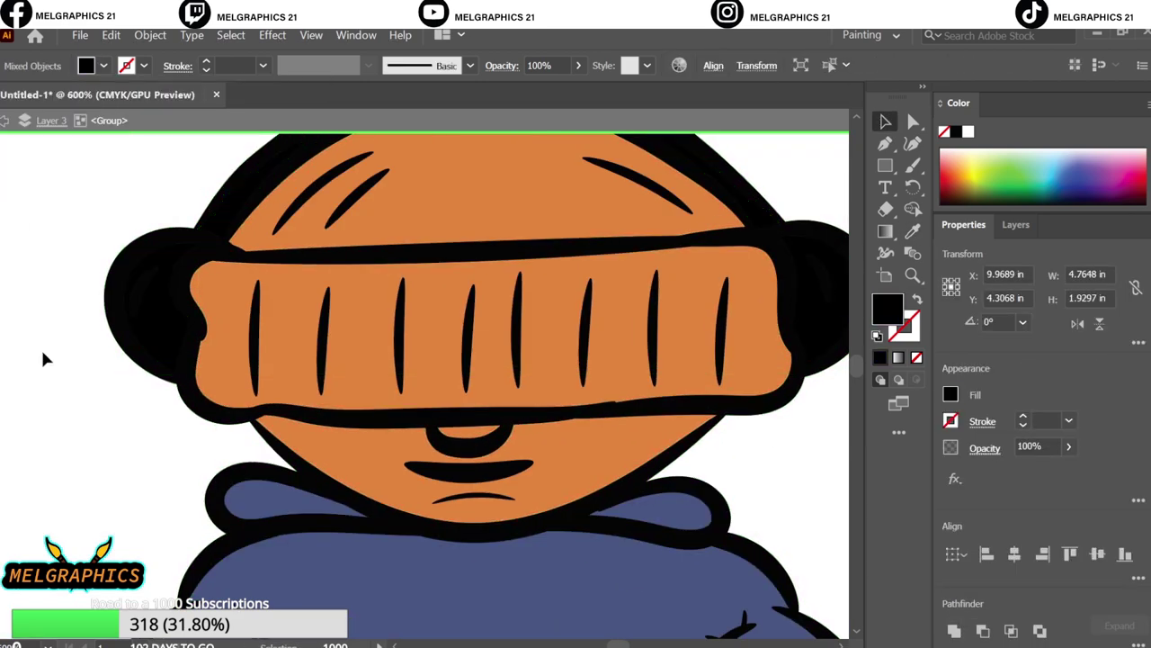
click(103, 65)
click(168, 109)
click(426, 192)
key(i)
click(449, 315)
click(887, 124)
key(ctrl+0)
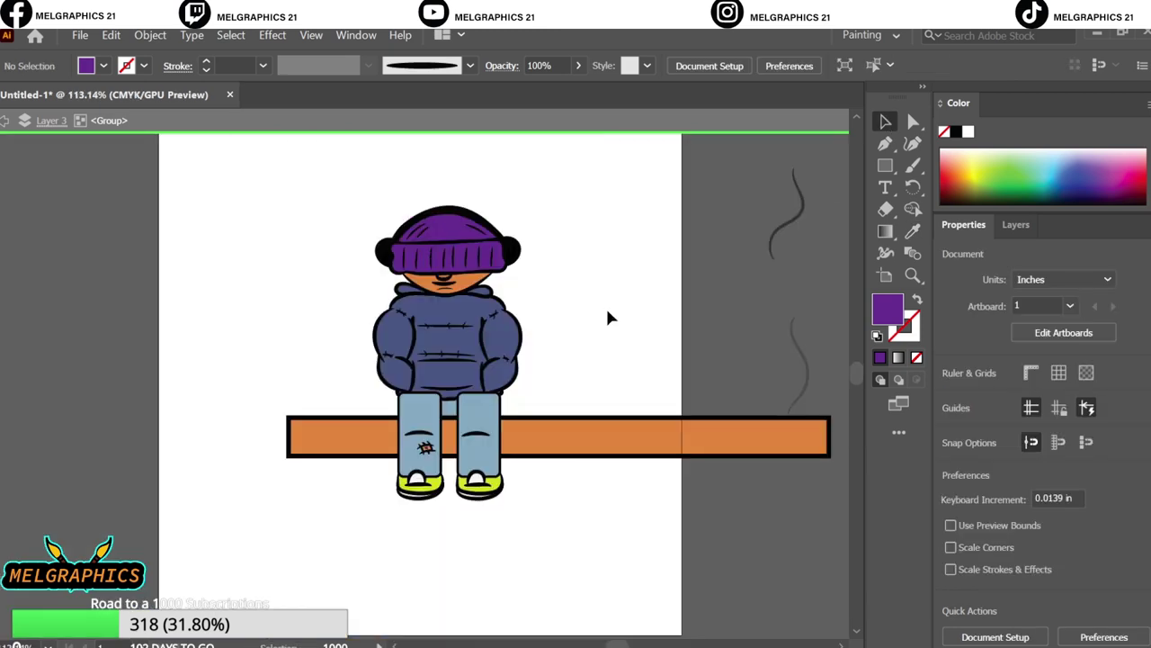
Fill the bench with brown.
click(629, 437)
click(86, 65)
click(135, 148)
click(270, 234)
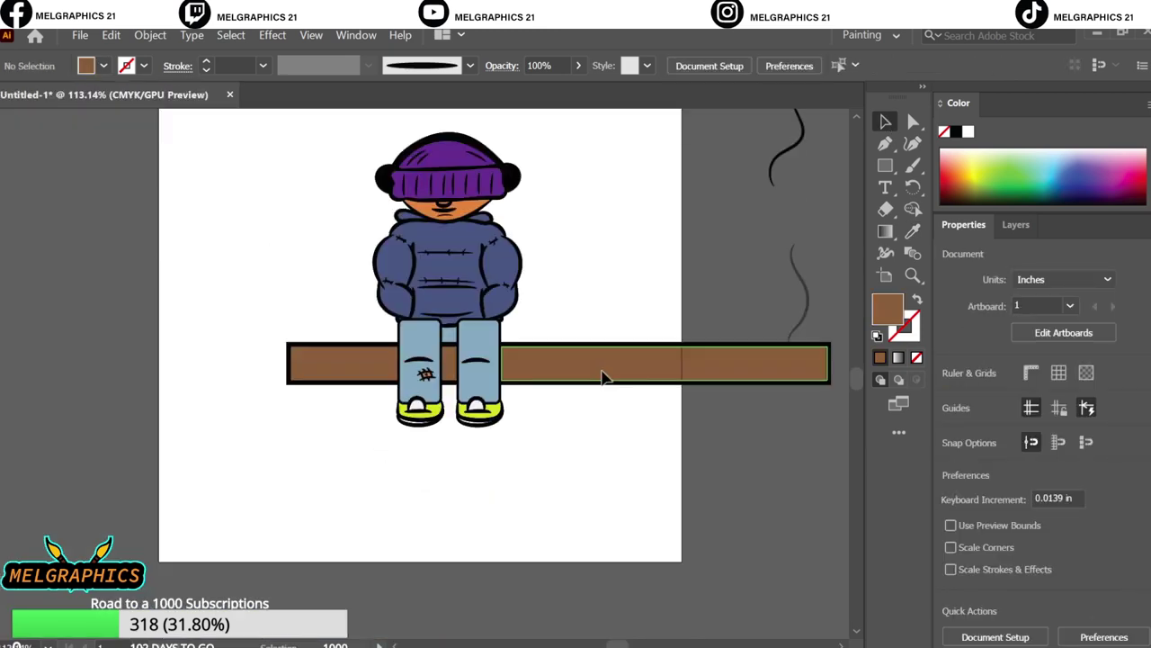
On Layer 2, draw an artboard-sized rectangle and give it a gradient fill.
drag(1030, 132, 987, 171)
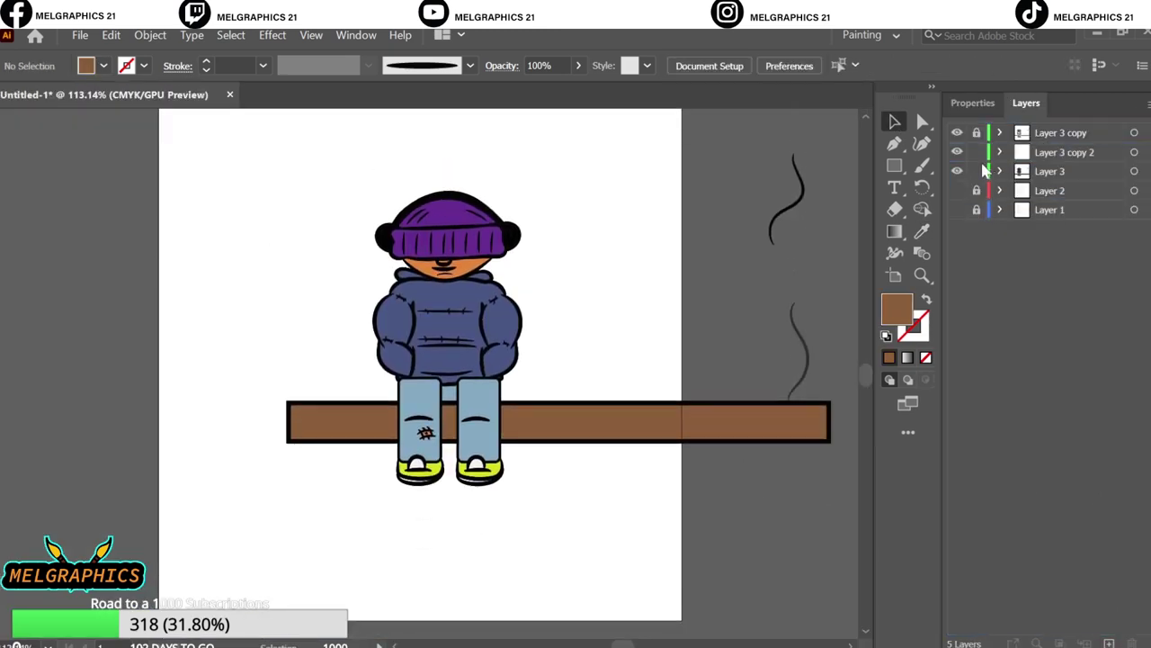
click(957, 171)
click(894, 165)
drag(159, 109, 682, 585)
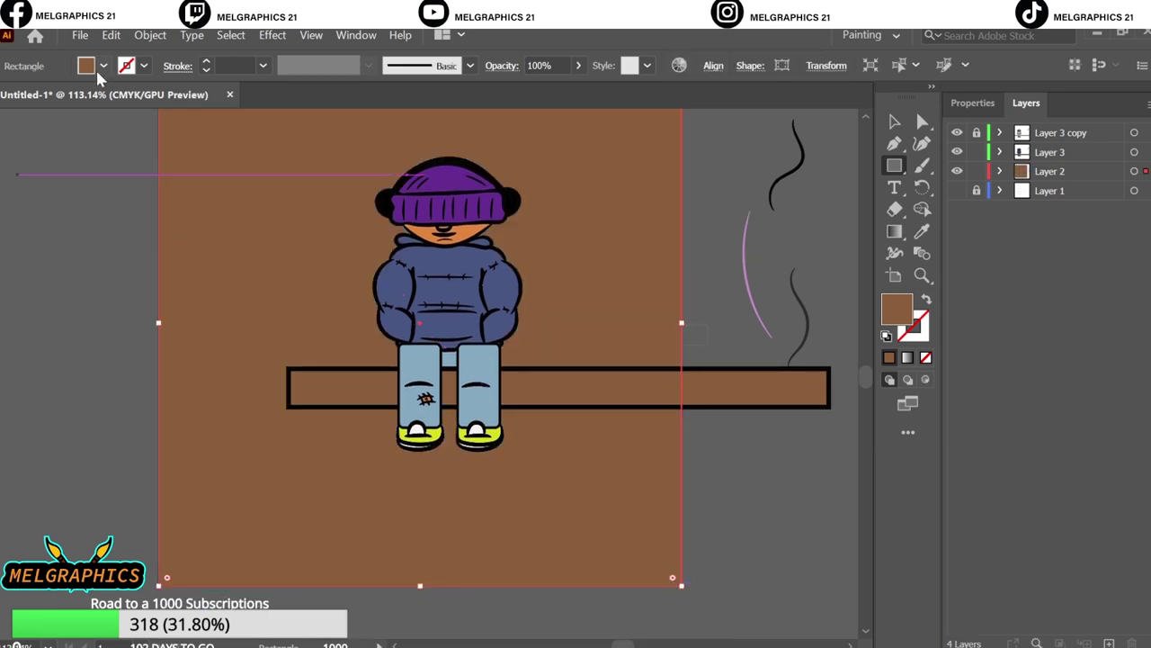
click(104, 66)
click(5, 135)
Run the gradient vertically with cyan at the bottom and navy at the top.
double_click(894, 231)
drag(419, 586, 419, 109)
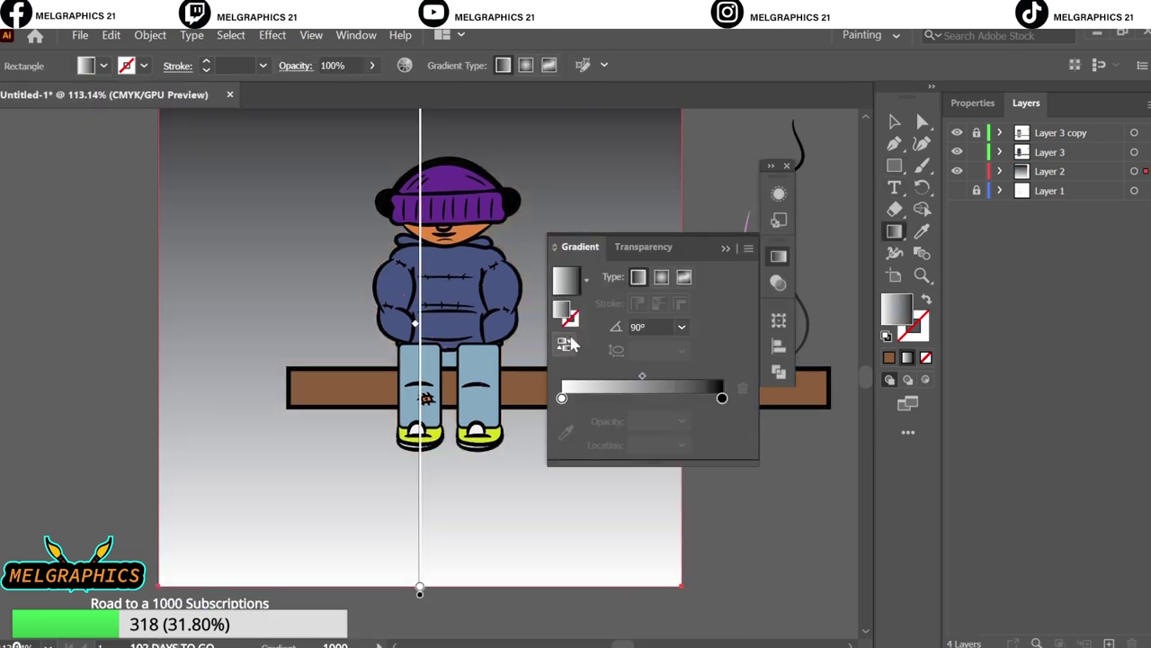
double_click(562, 398)
click(486, 495)
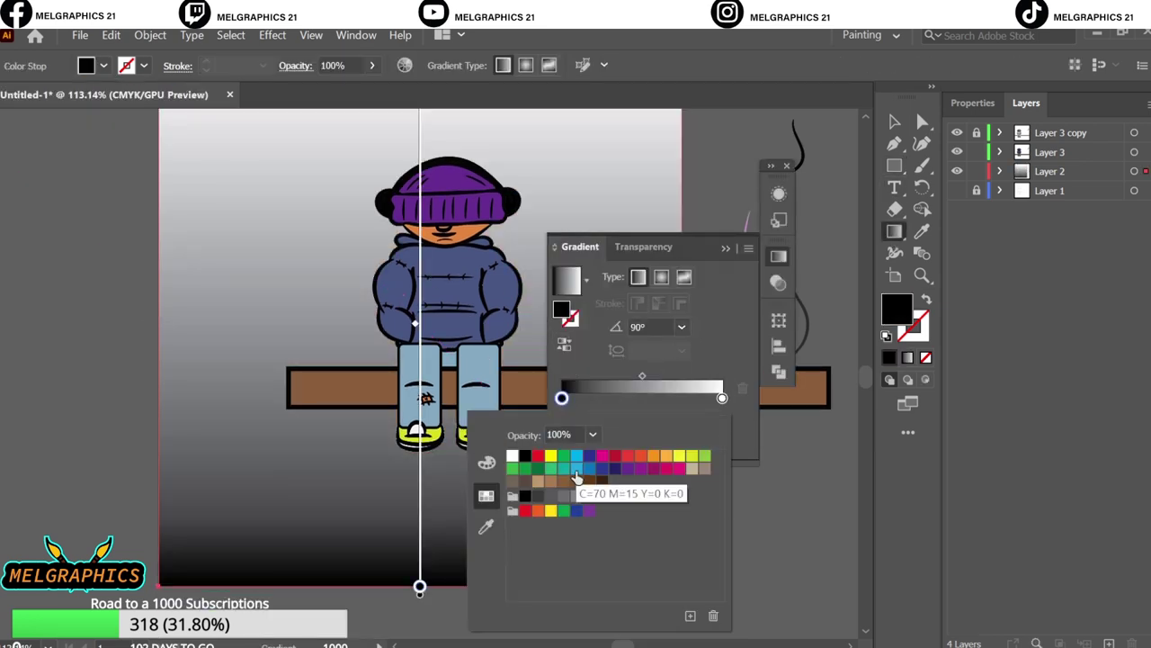
click(576, 475)
double_click(721, 398)
click(589, 468)
click(602, 467)
click(726, 259)
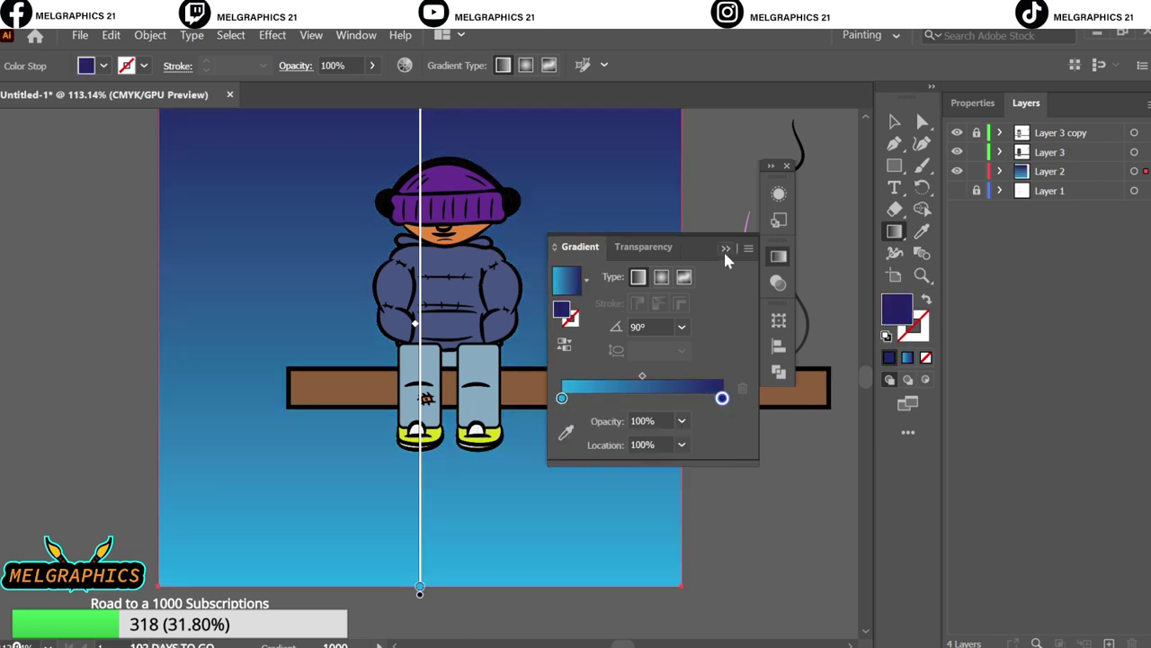
click(730, 245)
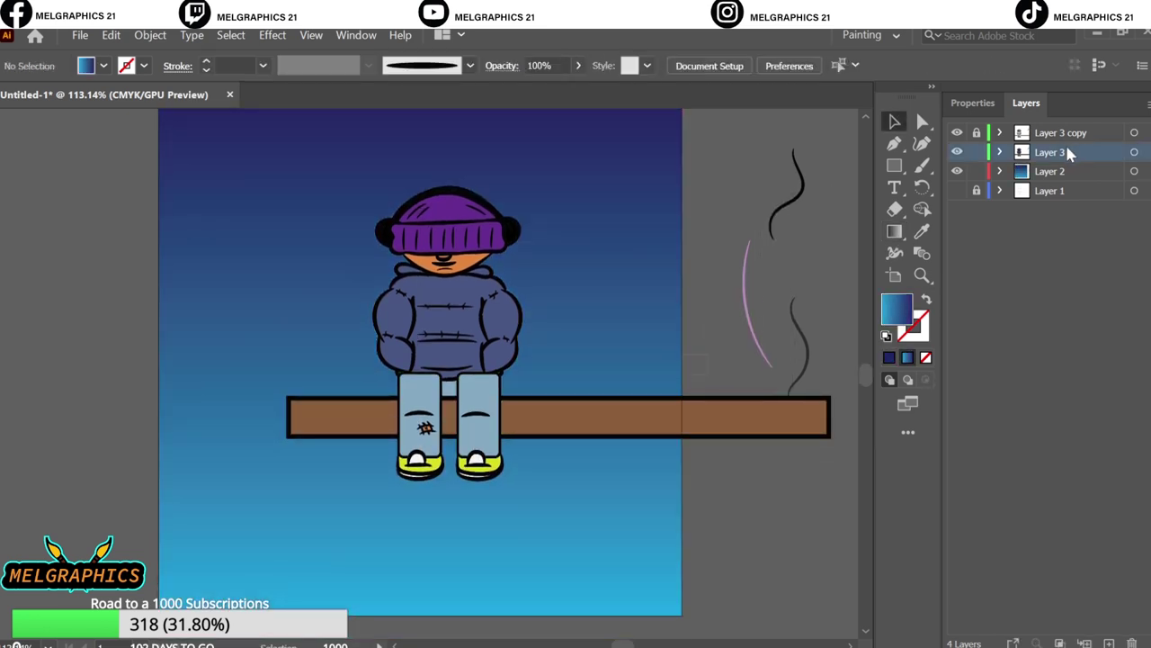
Duplicate the line-art layer beneath Layer 3 and give the copy a purple outline effect.
drag(1067, 153, 1034, 135)
drag(1077, 191, 1077, 180)
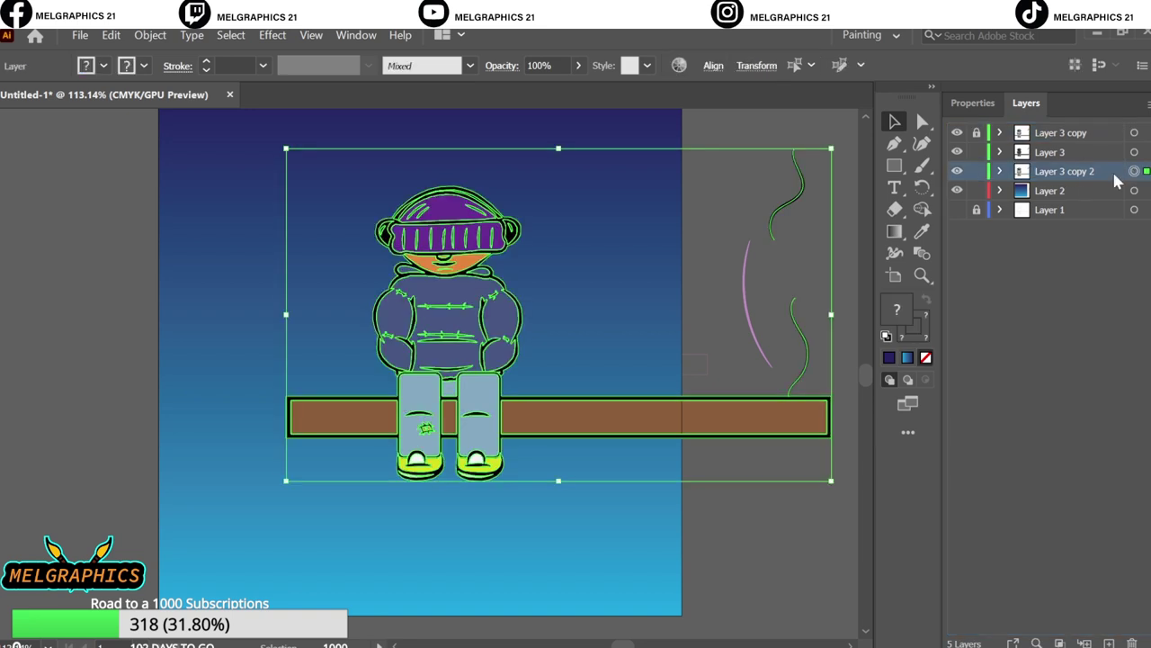
click(272, 34)
click(567, 225)
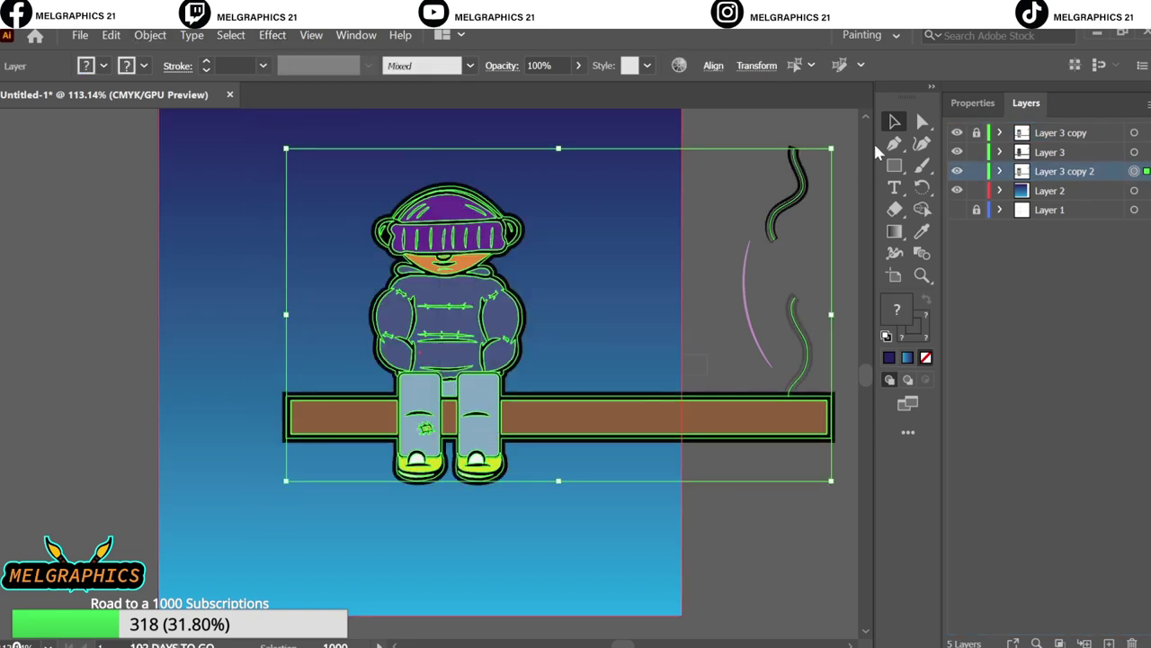
click(711, 279)
click(722, 293)
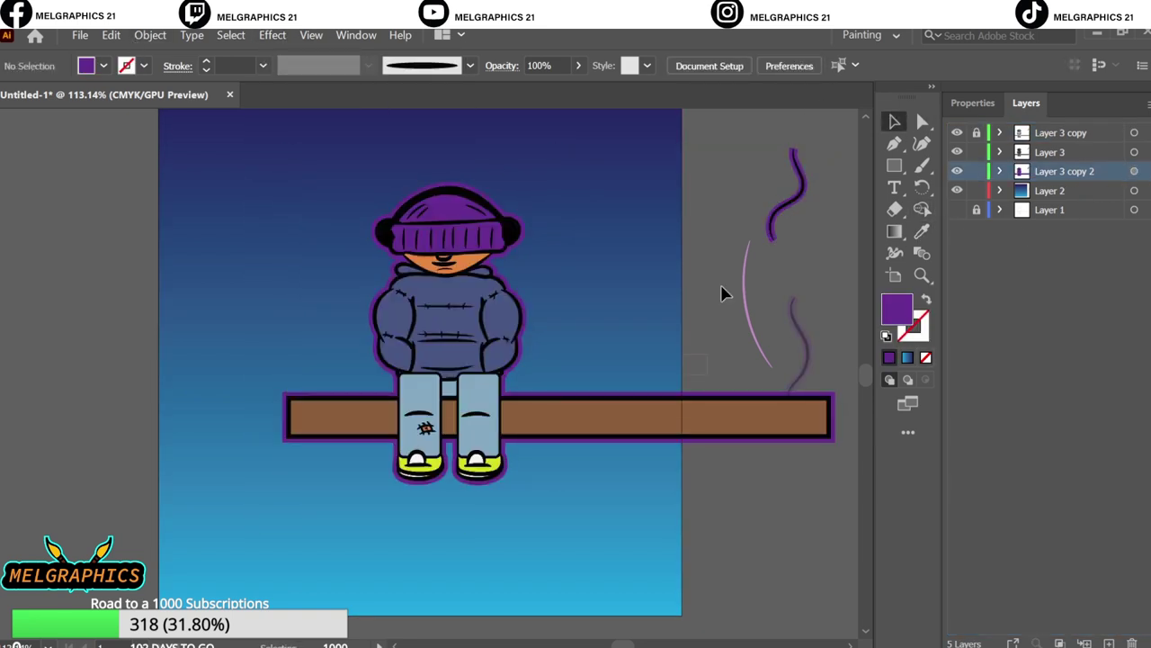
Recolour the background rectangle solid crimson.
click(670, 504)
click(922, 231)
click(477, 409)
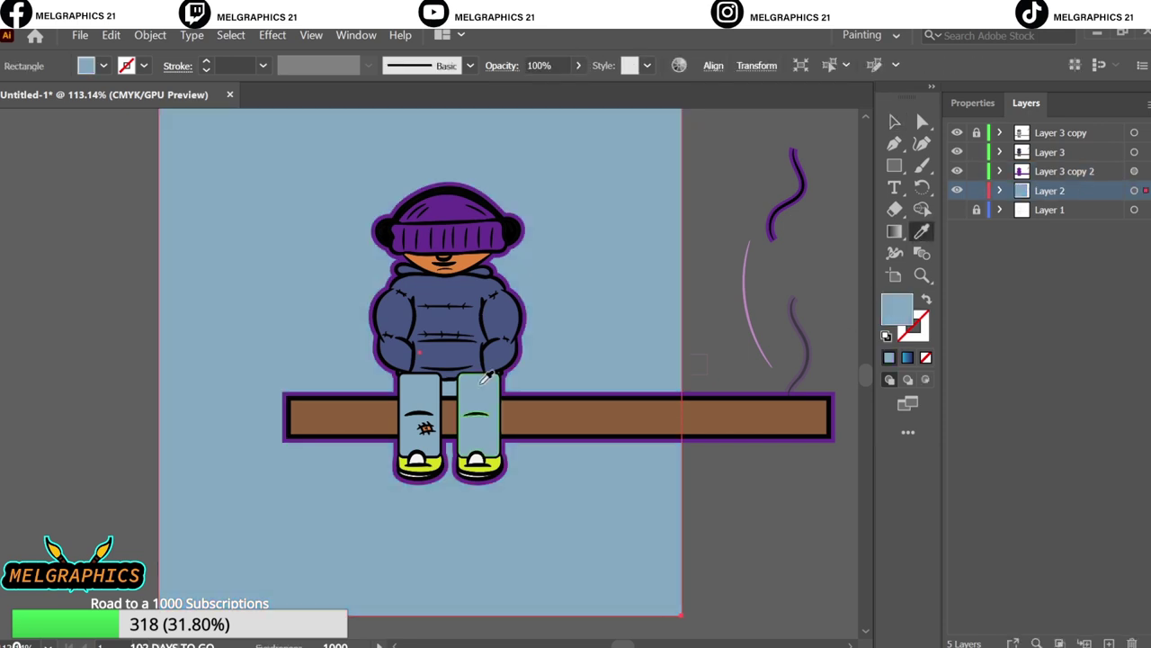
click(104, 66)
click(169, 97)
click(144, 96)
click(133, 97)
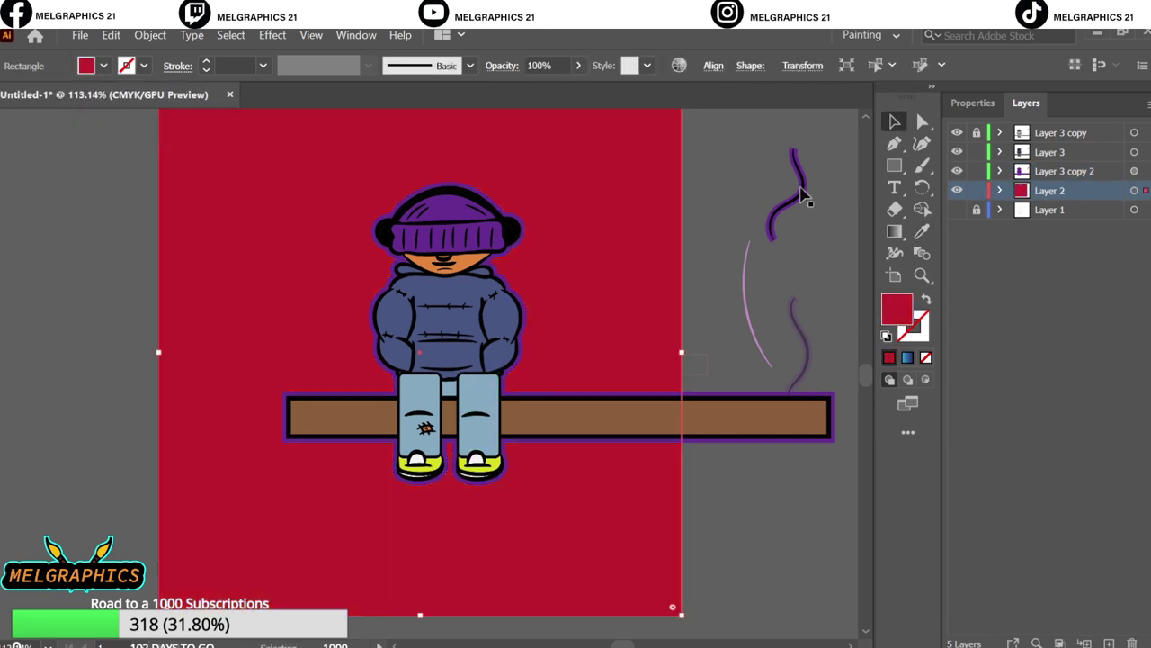
click(707, 241)
scroll(707, 241, down, 1)
click(922, 165)
Set up a white stroke, no fill and a 5 pt Flat brush for highlights.
double_click(897, 309)
text(FFFFFF)
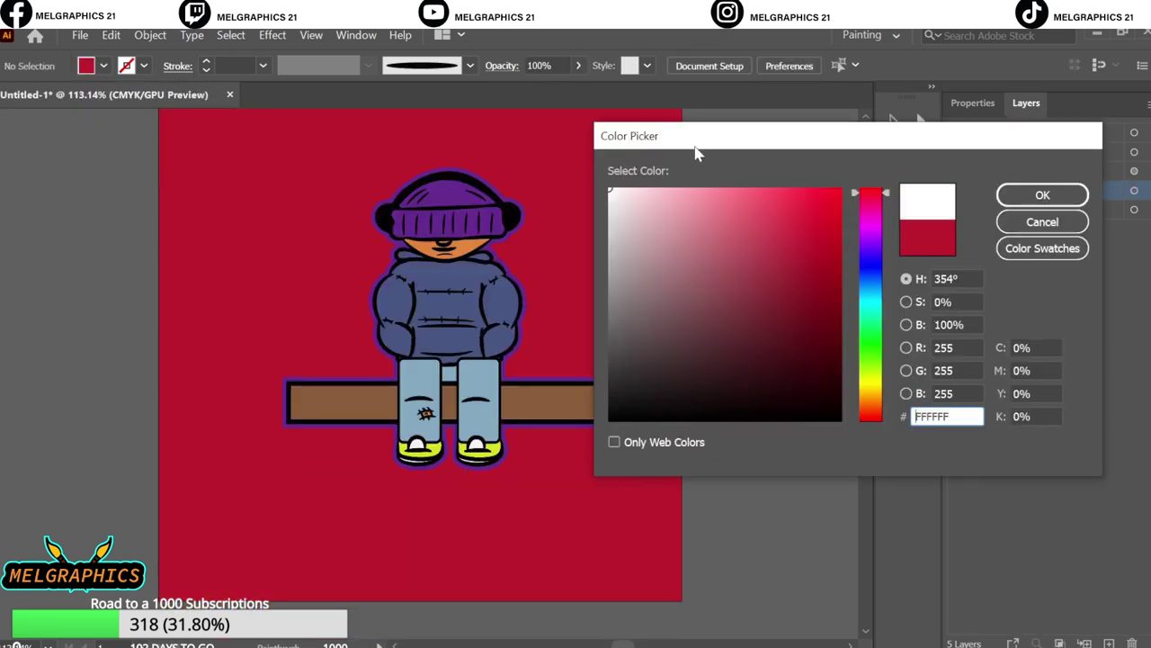
click(1040, 193)
click(469, 66)
click(303, 123)
key(shift+x)
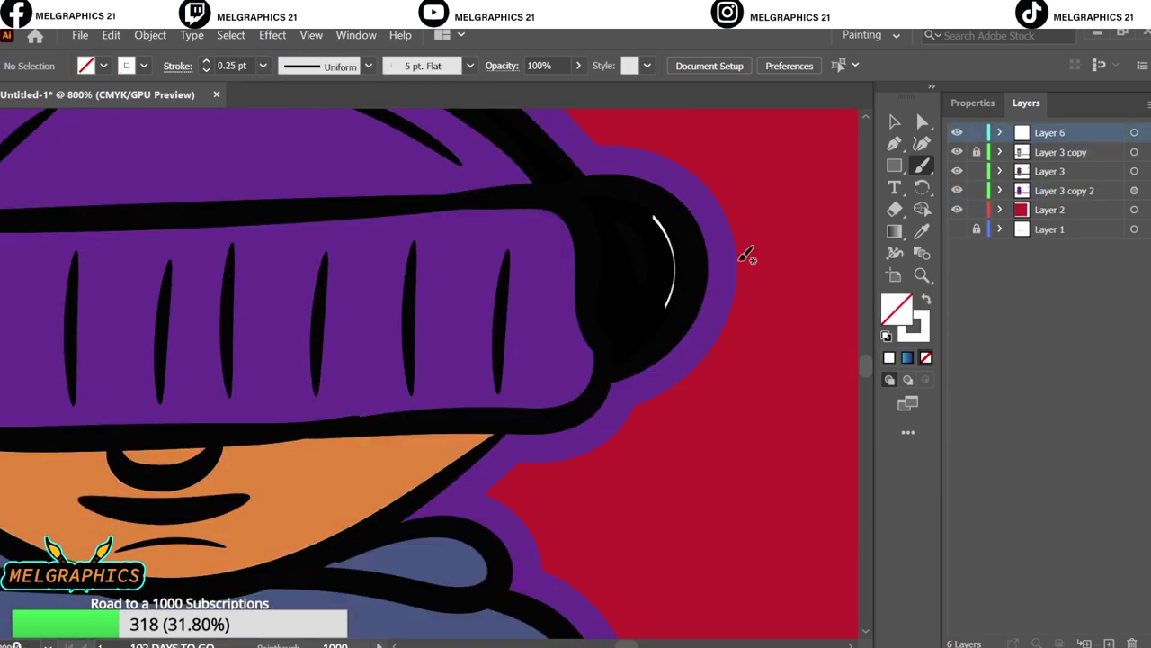